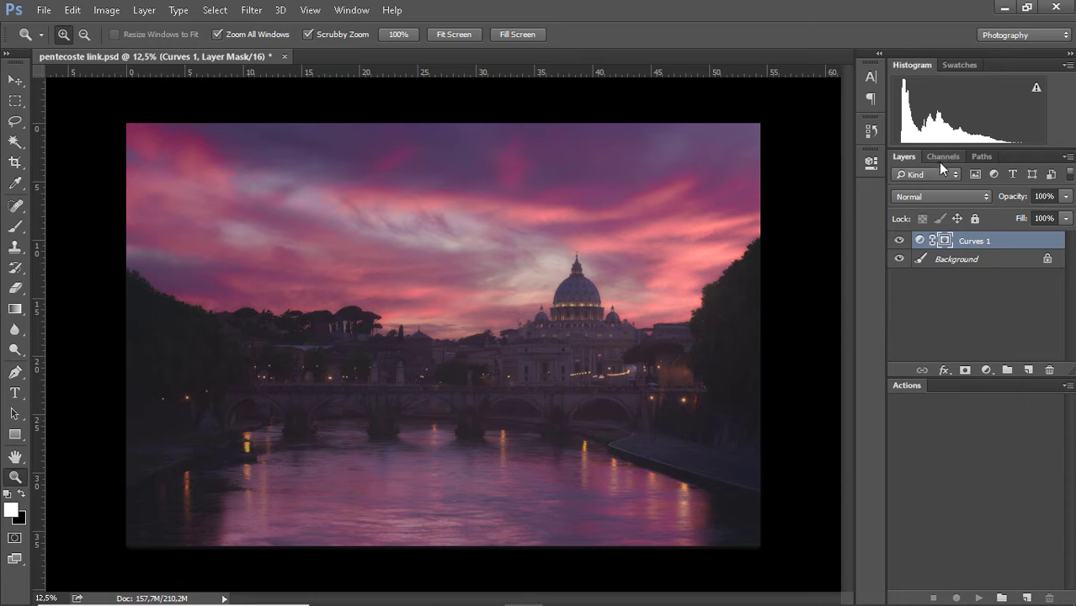
Load the RGB channel's luminosity as a selection and save its inverse as a new alpha channel.
{"action": "left_click", "coordinate": [944, 158]}
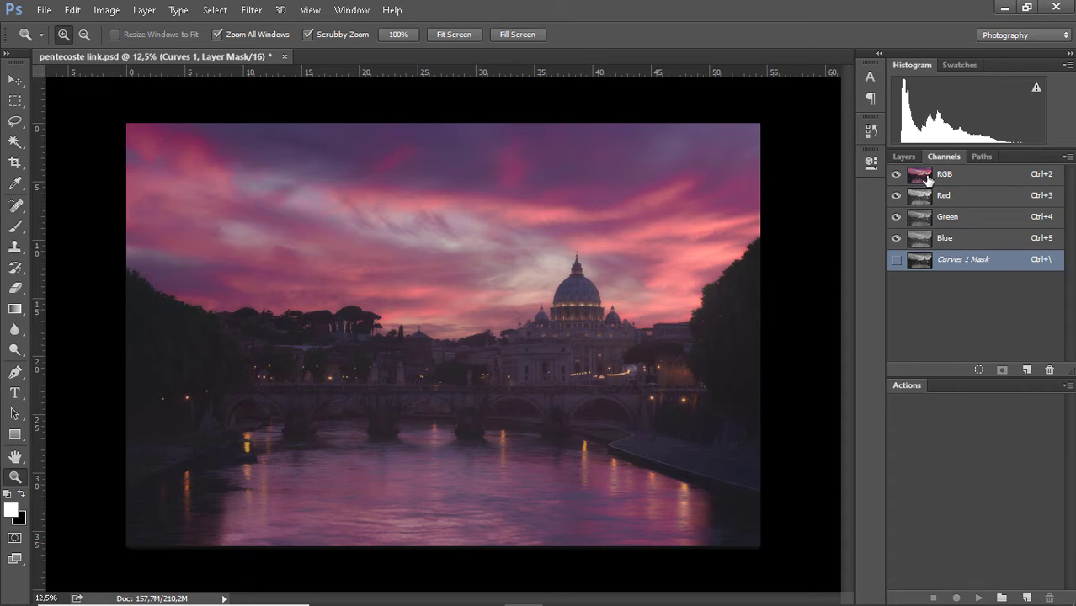
{"action": "left_click", "coordinate": [926, 177], "text": "ctrl"}
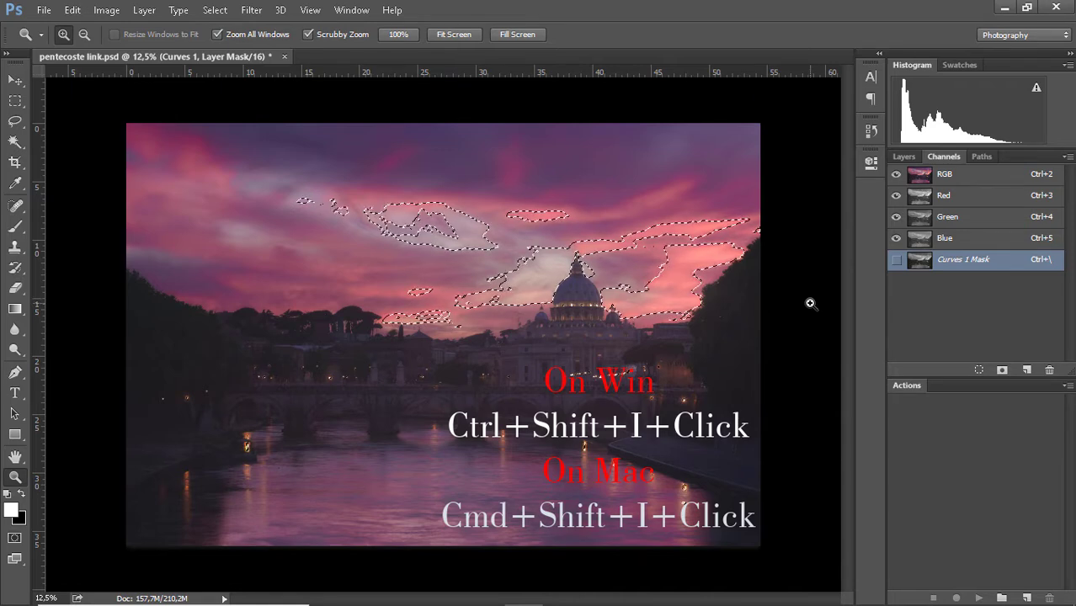
{"action": "key", "text": "ctrl+shift+i"}
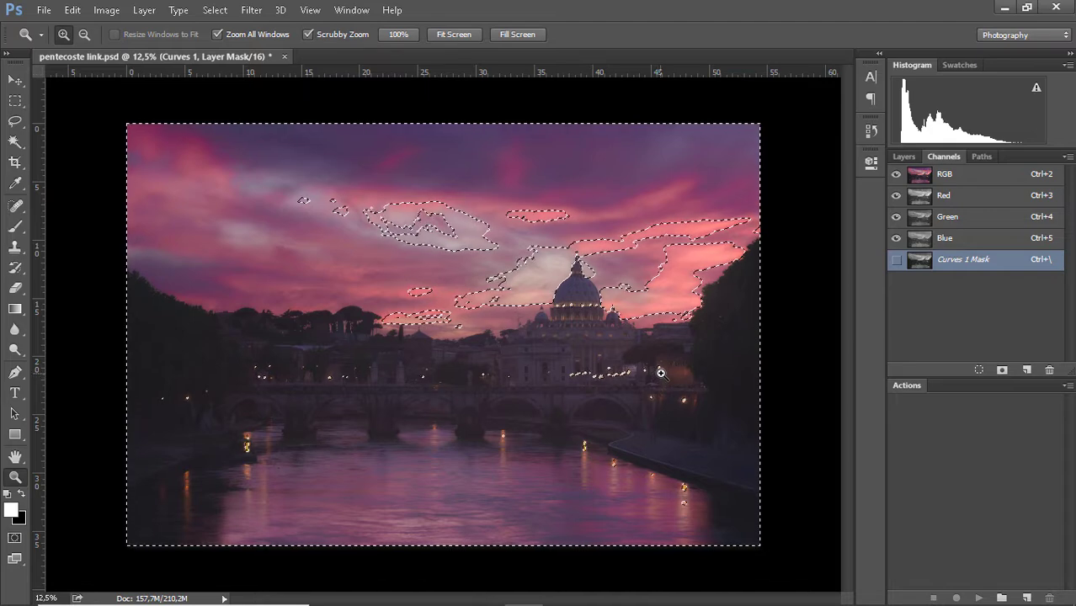
{"action": "left_click", "coordinate": [1002, 372]}
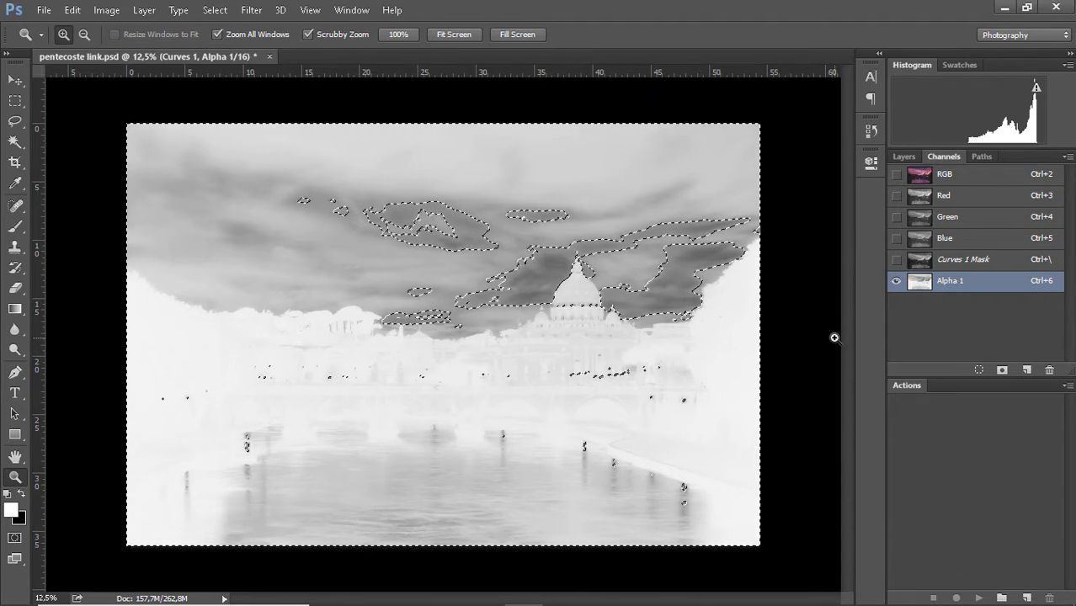
Rename the new alpha channel as darks 1.
{"action": "double_click", "coordinate": [955, 281]}
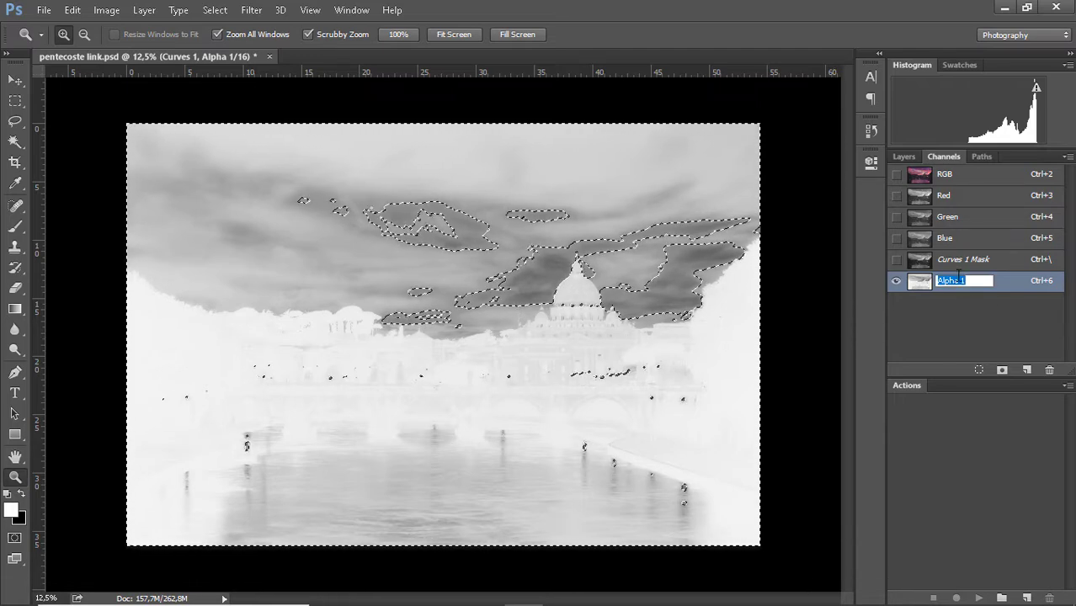
{"action": "type", "text": "darks4"}
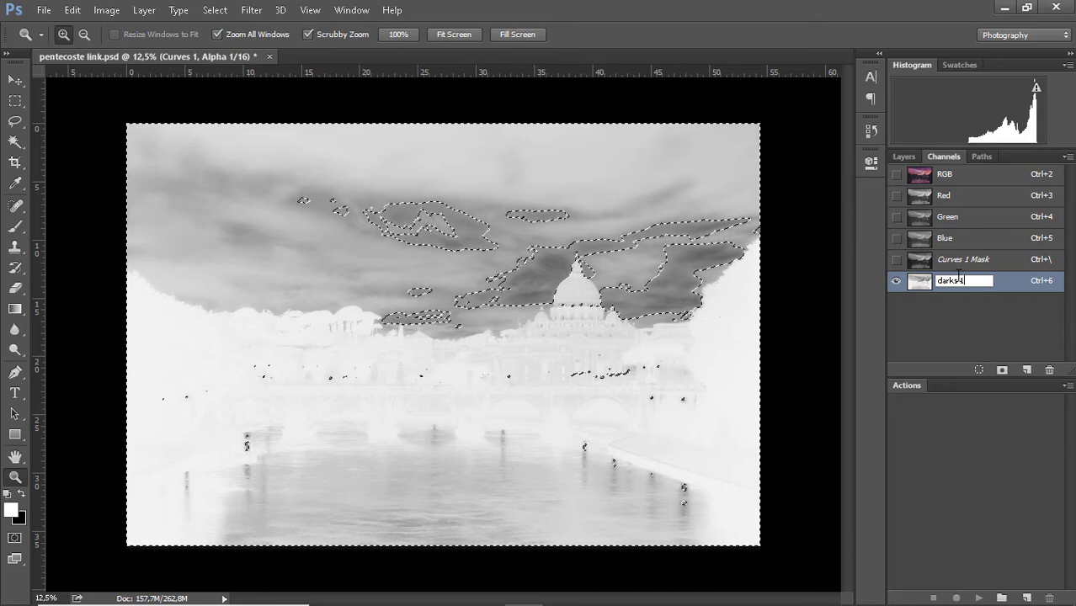
{"action": "key", "text": "Return"}
{"action": "scroll", "coordinate": [716, 515], "scroll_direction": "up", "scroll_amount": 1}
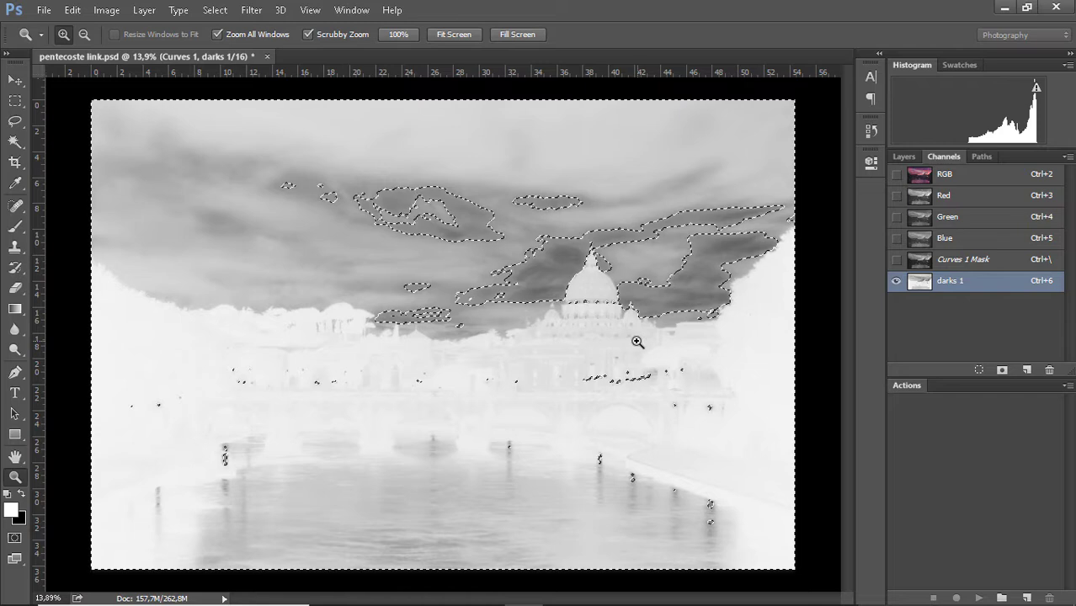
{"action": "key", "text": "ctrl+minus"}
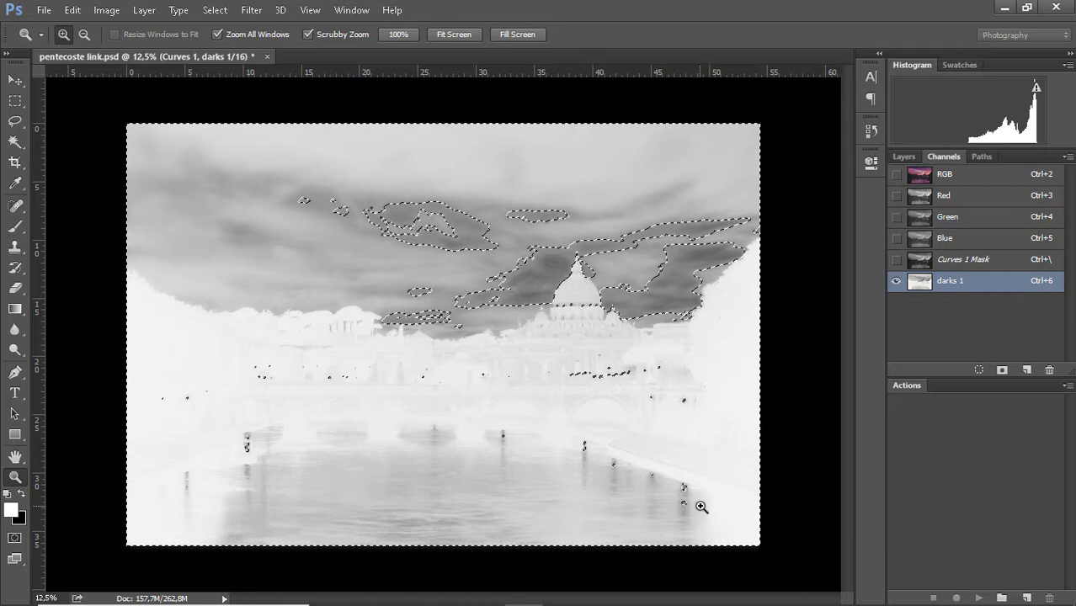
Set the brush opacity to 62% and paint a soft light stroke on Layer 1's black mask.
{"action": "key", "text": "b"}
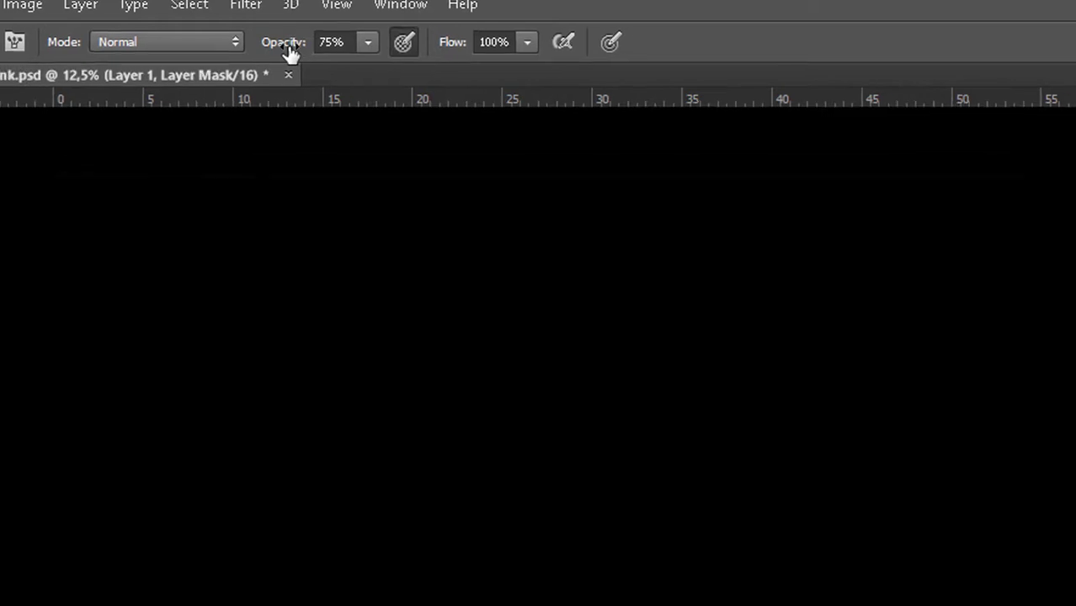
{"action": "left_click_drag", "start_coordinate": [277, 36], "coordinate": [267, 36]}
{"action": "mouse_move", "coordinate": [699, 513]}
{"action": "left_mouse_down"}
{"action": "mouse_move", "coordinate": [665, 485]}
{"action": "mouse_move", "coordinate": [487, 481]}
{"action": "mouse_move", "coordinate": [423, 507]}
{"action": "mouse_move", "coordinate": [400, 605]}
{"action": "mouse_move", "coordinate": [471, 605]}
{"action": "left_mouse_up"}
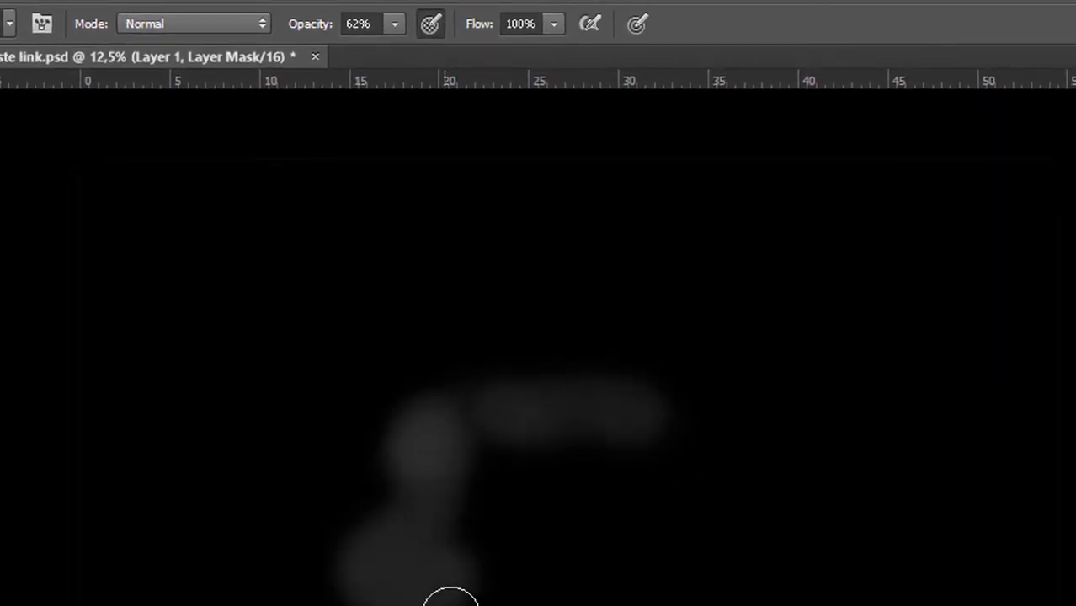
Enlarge the brush to 1000 px and paint broad soft strokes across the lower part of Layer 1's mask.
{"action": "key", "text": "]"}
{"action": "key", "text": "]"}
{"action": "key", "text": "]"}
{"action": "key", "text": "]"}
{"action": "key", "text": "]"}
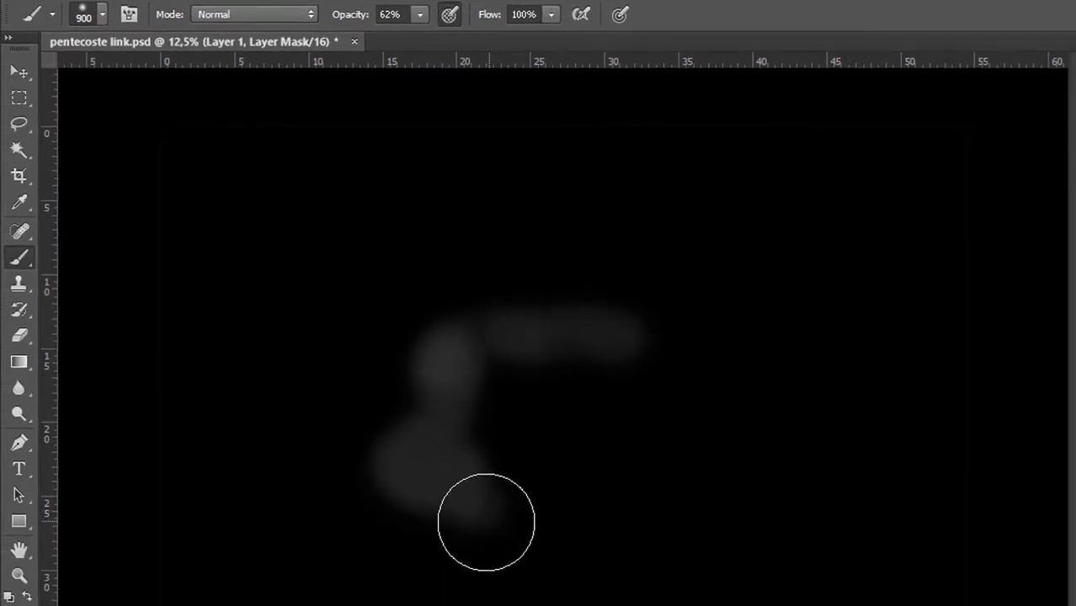
{"action": "key", "text": "]"}
{"action": "mouse_move", "coordinate": [486, 522]}
{"action": "left_mouse_down"}
{"action": "mouse_move", "coordinate": [623, 516]}
{"action": "mouse_move", "coordinate": [604, 500]}
{"action": "mouse_move", "coordinate": [740, 505]}
{"action": "mouse_move", "coordinate": [723, 509]}
{"action": "mouse_move", "coordinate": [803, 463]}
{"action": "left_mouse_up"}
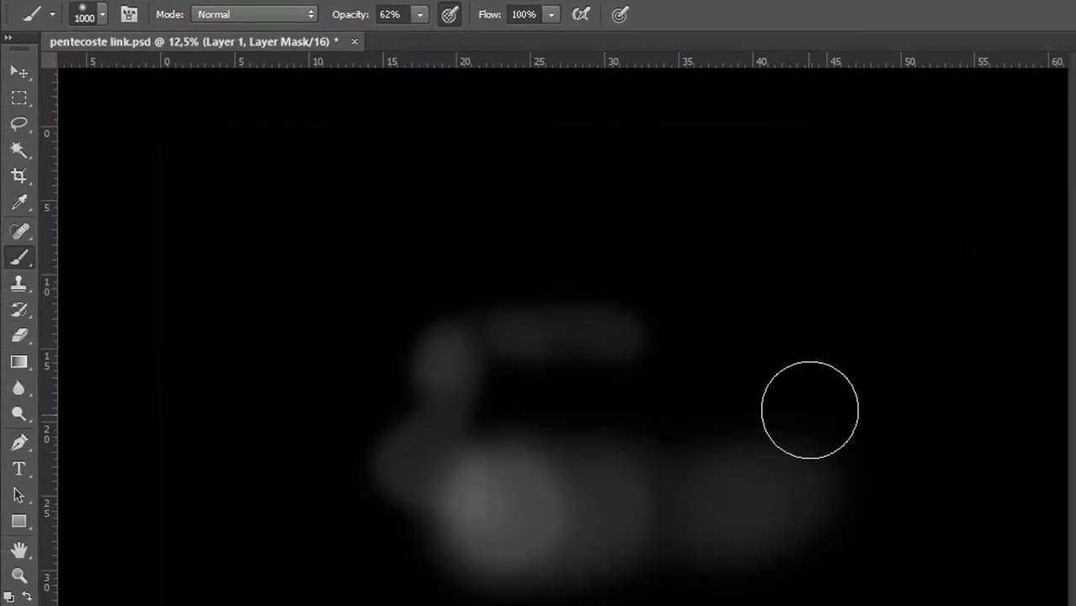
{"action": "mouse_move", "coordinate": [812, 363]}
{"action": "left_mouse_down"}
{"action": "mouse_move", "coordinate": [818, 334]}
{"action": "mouse_move", "coordinate": [902, 317]}
{"action": "left_mouse_up"}
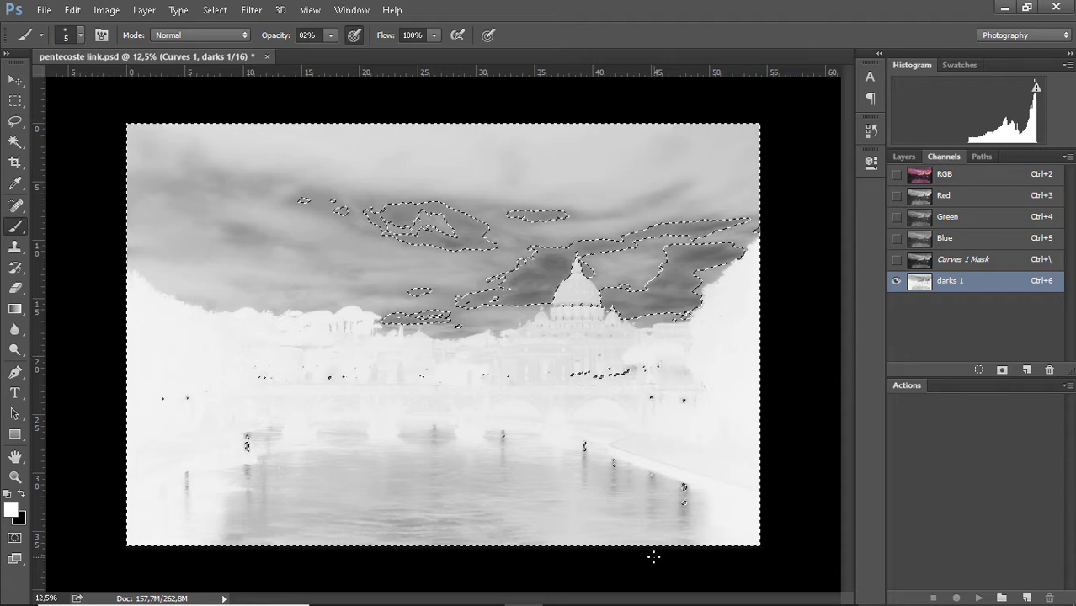
Add a Curves adjustment layer above Curves 1, using the active darks selection as its mask.
{"action": "key", "text": "z"}
{"action": "left_click_drag", "start_coordinate": [653, 557], "coordinate": [520, 508]}
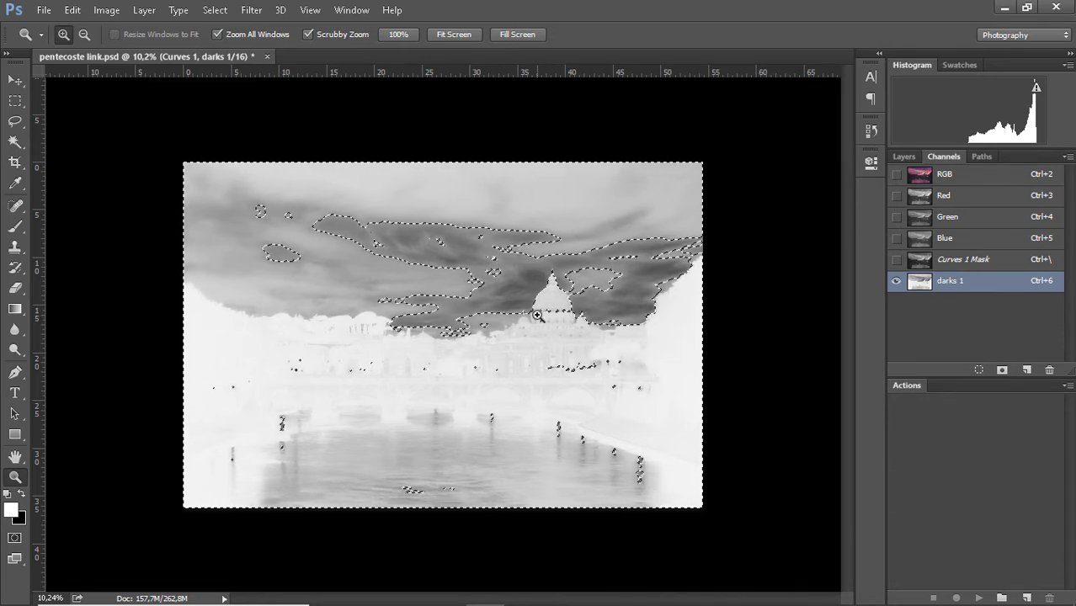
{"action": "left_click", "coordinate": [901, 157]}
{"action": "left_click", "coordinate": [921, 243]}
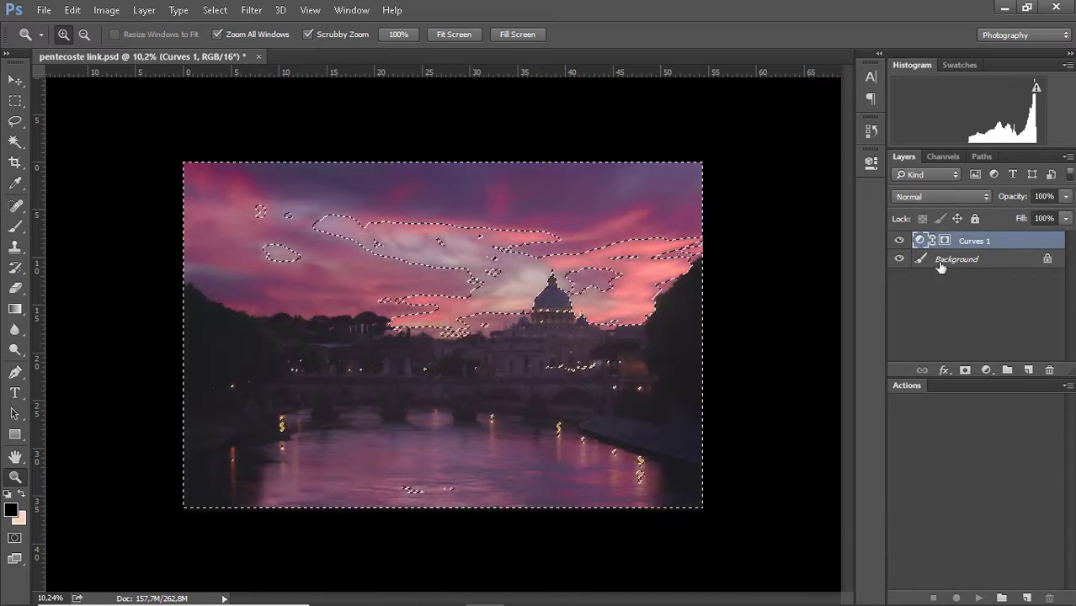
{"action": "left_click", "coordinate": [986, 370]}
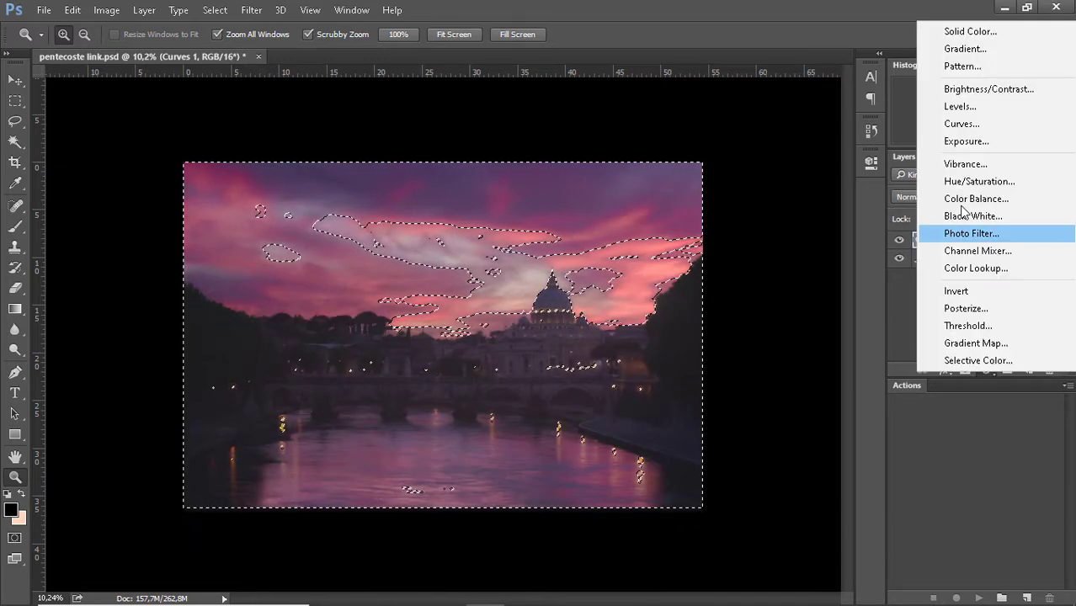
{"action": "left_click", "coordinate": [962, 124]}
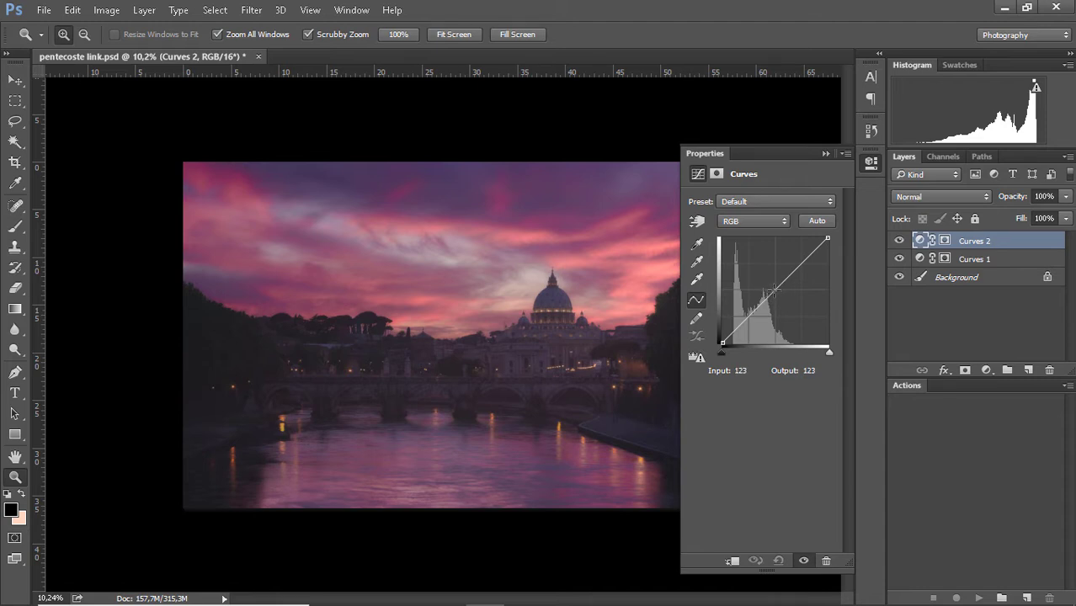
Darken the RGB curve of Curves 2 with a midtone point at input 146, output 113.
{"action": "left_click_drag", "start_coordinate": [775, 291], "coordinate": [784, 296]}
{"action": "right_click", "coordinate": [578, 352]}
{"action": "left_click", "coordinate": [607, 361]}
{"action": "left_click_drag", "start_coordinate": [618, 351], "coordinate": [603, 357]}
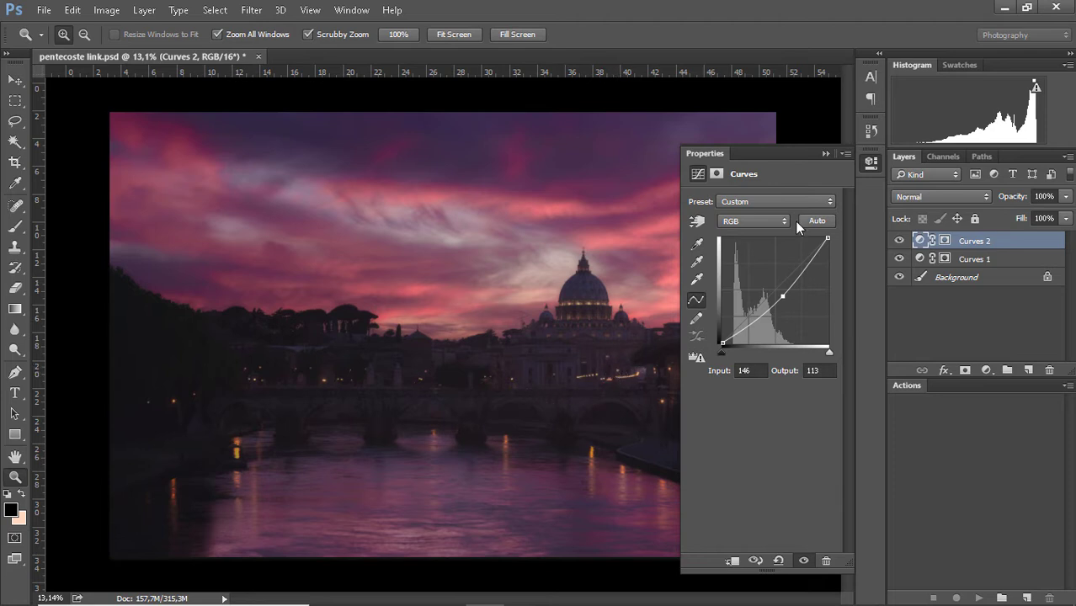
{"action": "left_click", "coordinate": [872, 164]}
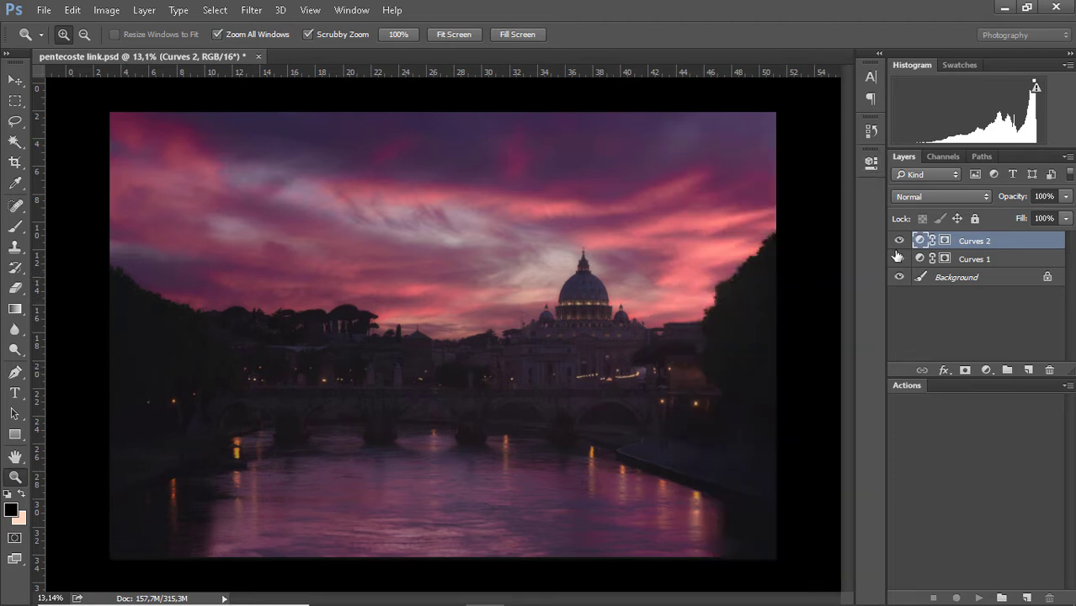
Examine the Curves 2 layer mask on its own and compare the image with the adjustment hidden and shown.
{"action": "left_click", "coordinate": [945, 242], "text": "alt"}
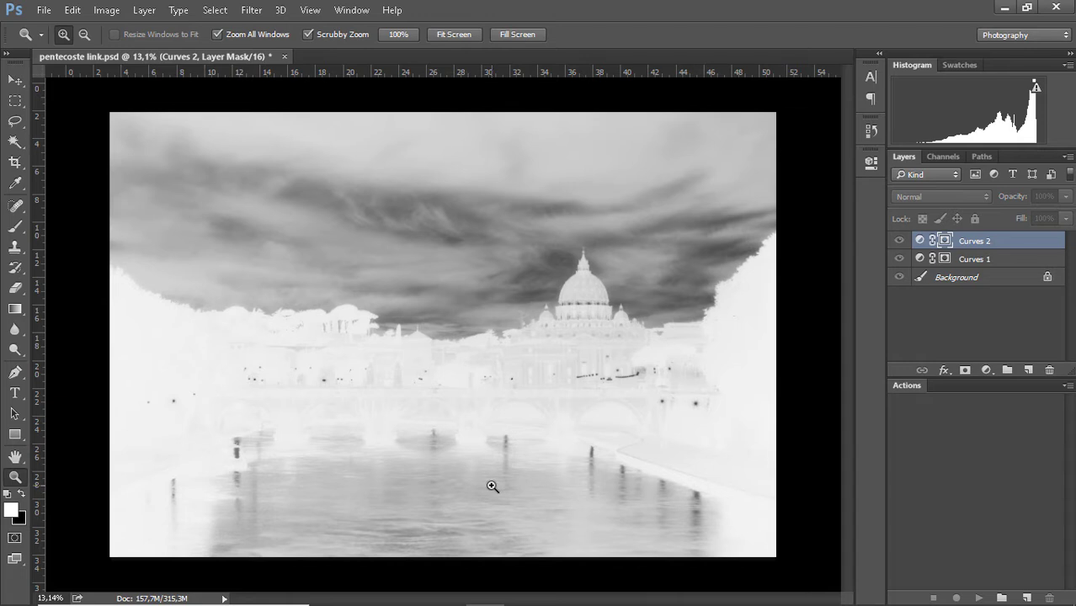
{"action": "left_click_drag", "start_coordinate": [533, 390], "coordinate": [690, 228]}
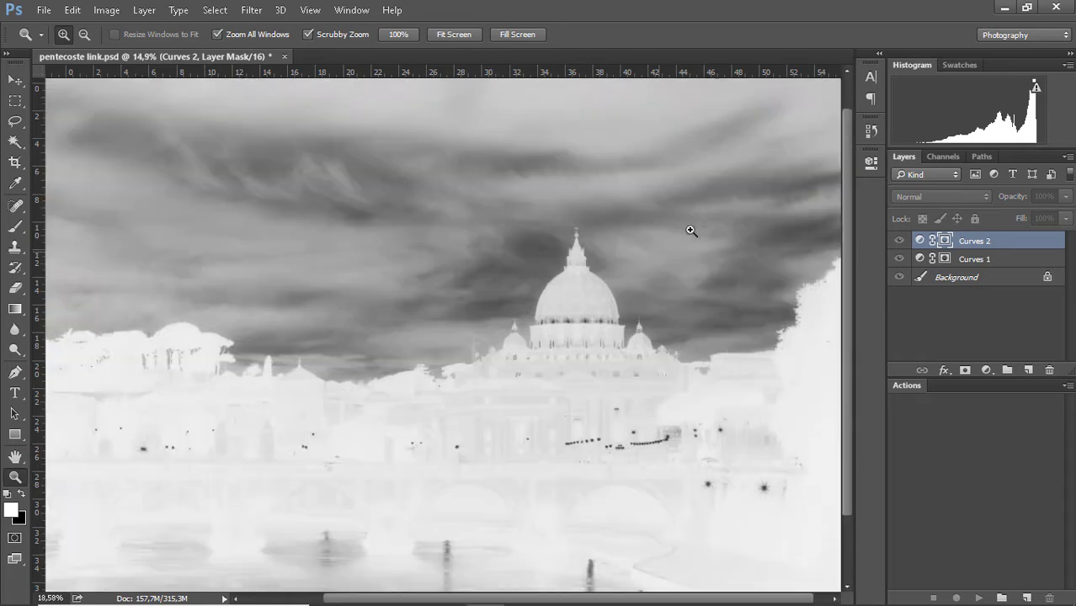
{"action": "left_click", "coordinate": [920, 243]}
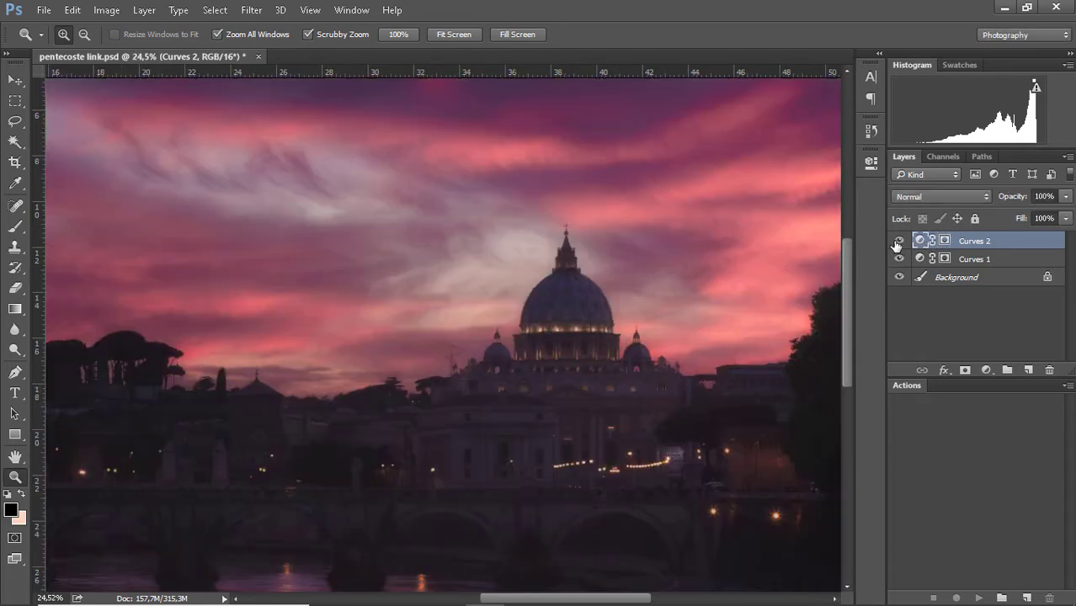
{"action": "left_click", "coordinate": [902, 242]}
{"action": "left_click", "coordinate": [902, 242]}
{"action": "left_click", "coordinate": [936, 242], "text": "alt"}
{"action": "right_click", "coordinate": [580, 325]}
{"action": "left_click", "coordinate": [635, 340]}
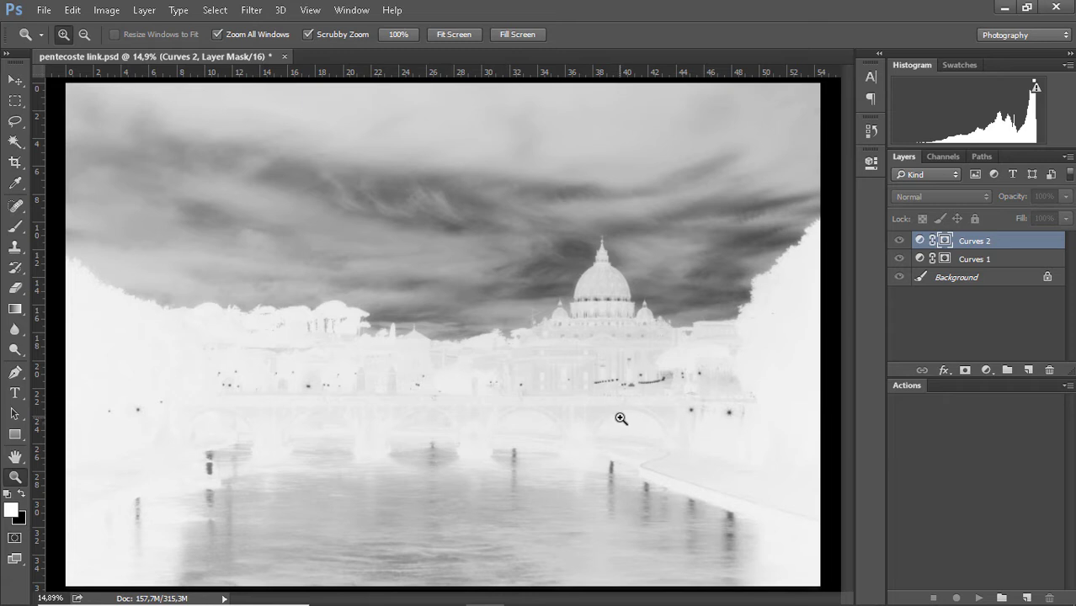
{"action": "left_click", "coordinate": [918, 243]}
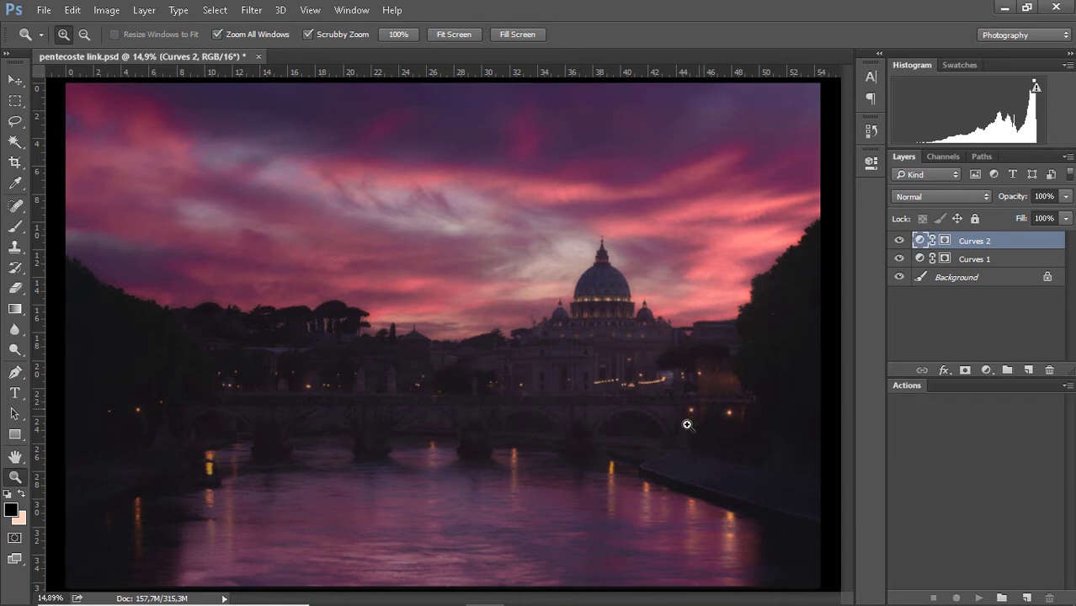
Compare the close-up of the dome and surrounding sky with Curves 2 hidden and shown.
{"action": "left_click_drag", "start_coordinate": [687, 425], "coordinate": [679, 435]}
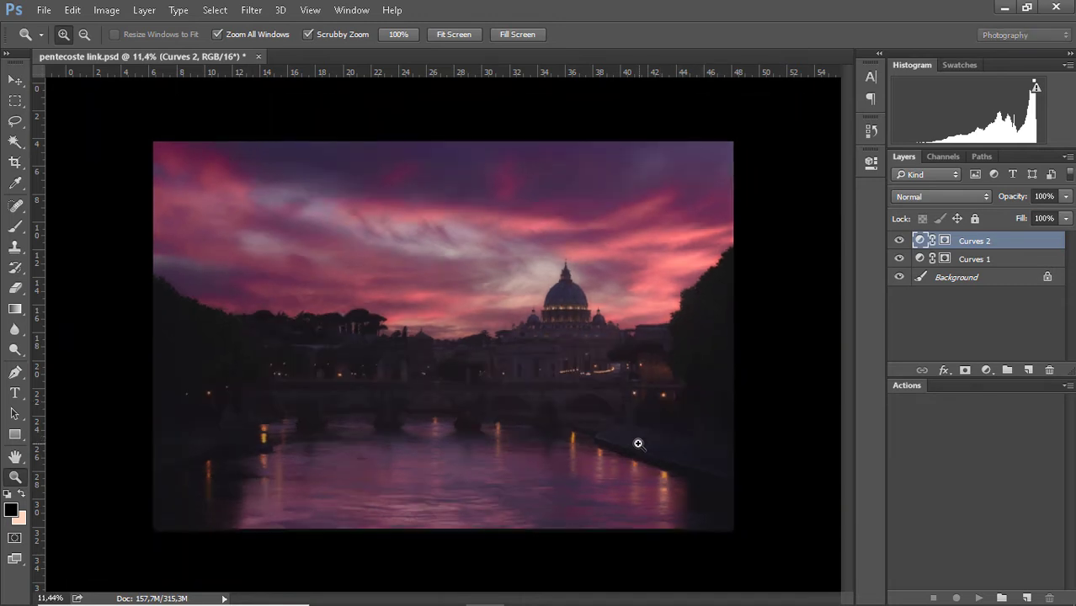
{"action": "left_click_drag", "start_coordinate": [656, 432], "coordinate": [671, 421]}
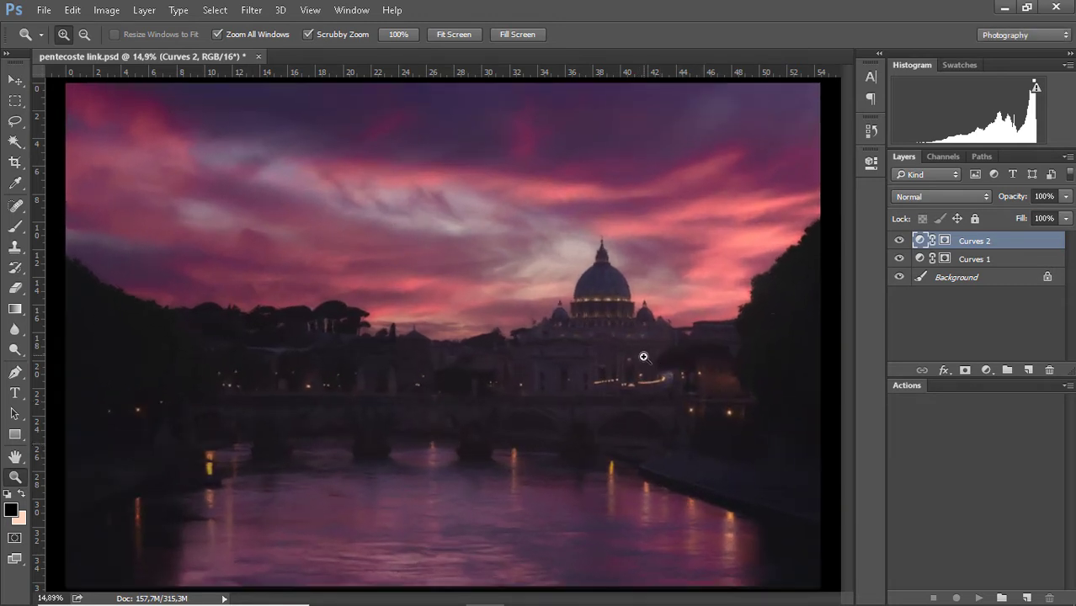
{"action": "left_click_drag", "start_coordinate": [658, 268], "coordinate": [715, 350]}
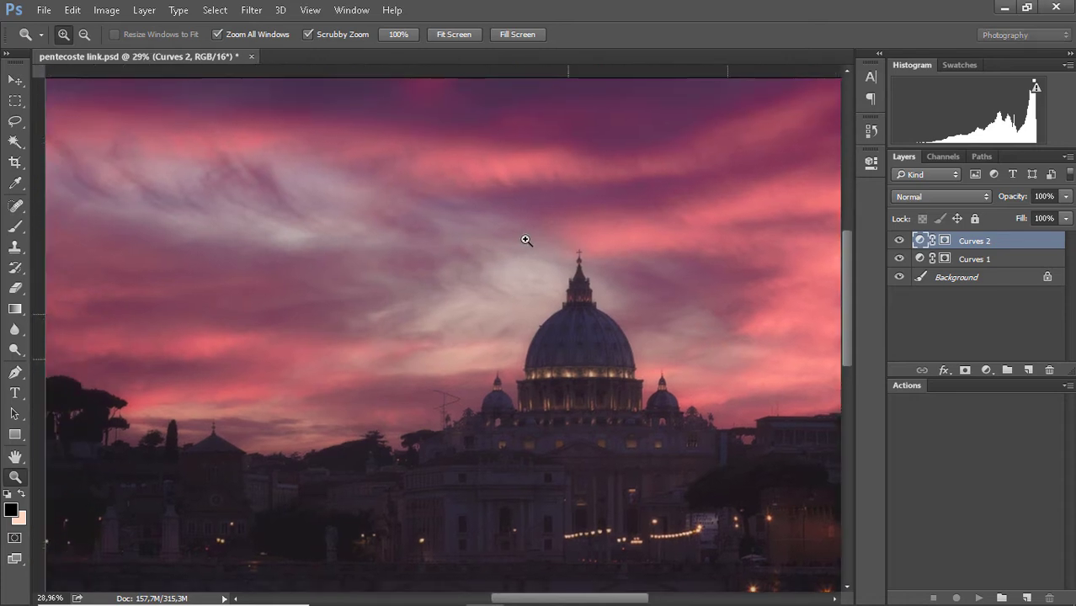
{"action": "left_click_drag", "start_coordinate": [570, 295], "coordinate": [548, 336]}
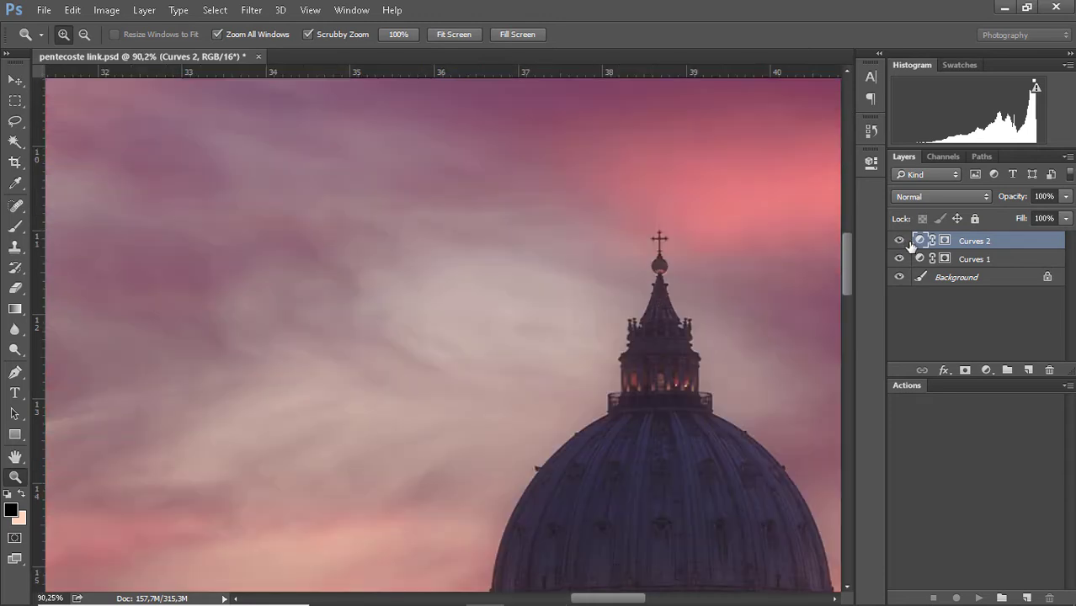
{"action": "left_click", "coordinate": [899, 241]}
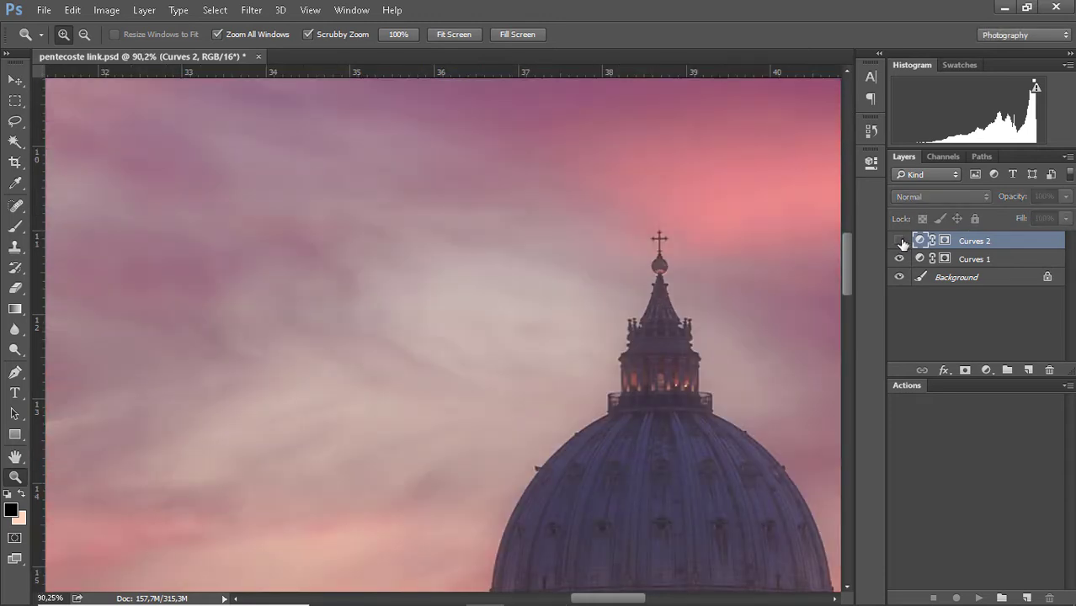
{"action": "left_click", "coordinate": [900, 241]}
{"action": "left_click", "coordinate": [899, 240]}
{"action": "left_click", "coordinate": [900, 241]}
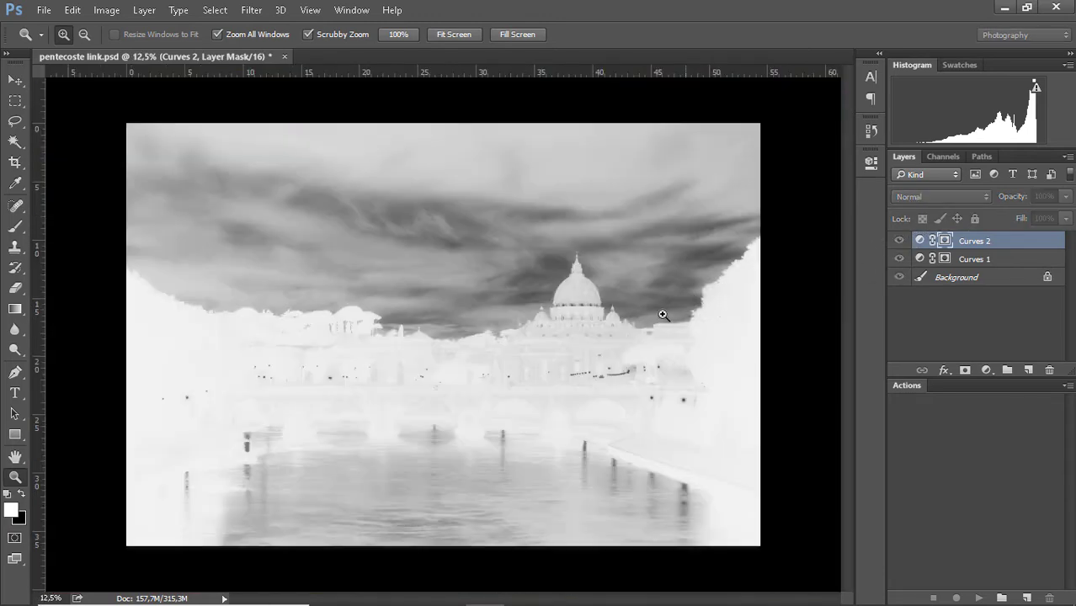
Check the Curves 2 layer mask against the full image and return to the normal image view.
{"action": "left_click", "coordinate": [945, 241], "text": "alt"}
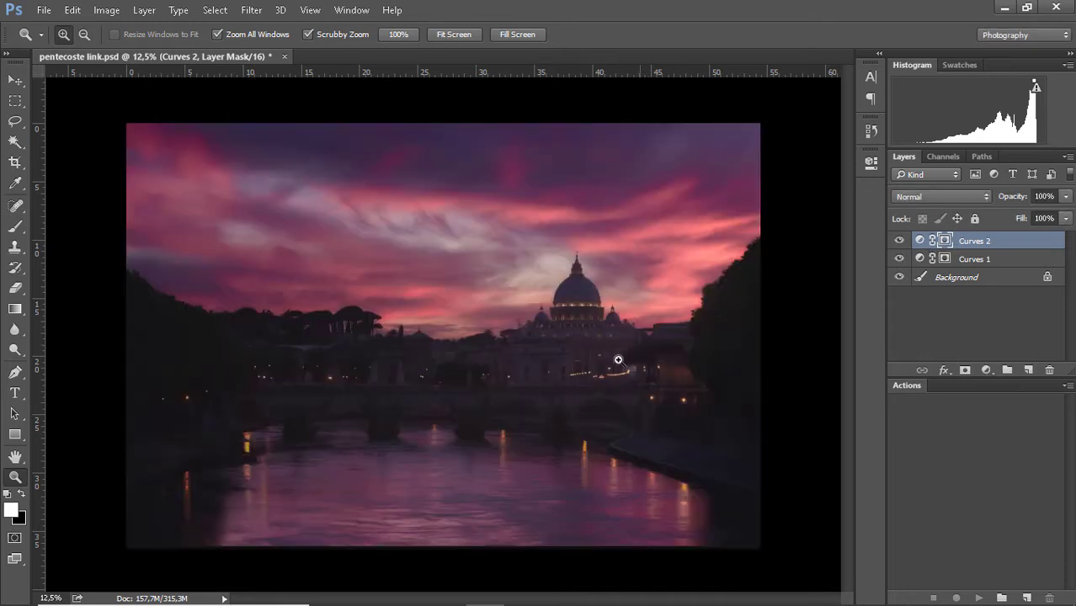
{"action": "left_click", "coordinate": [944, 242], "text": "alt"}
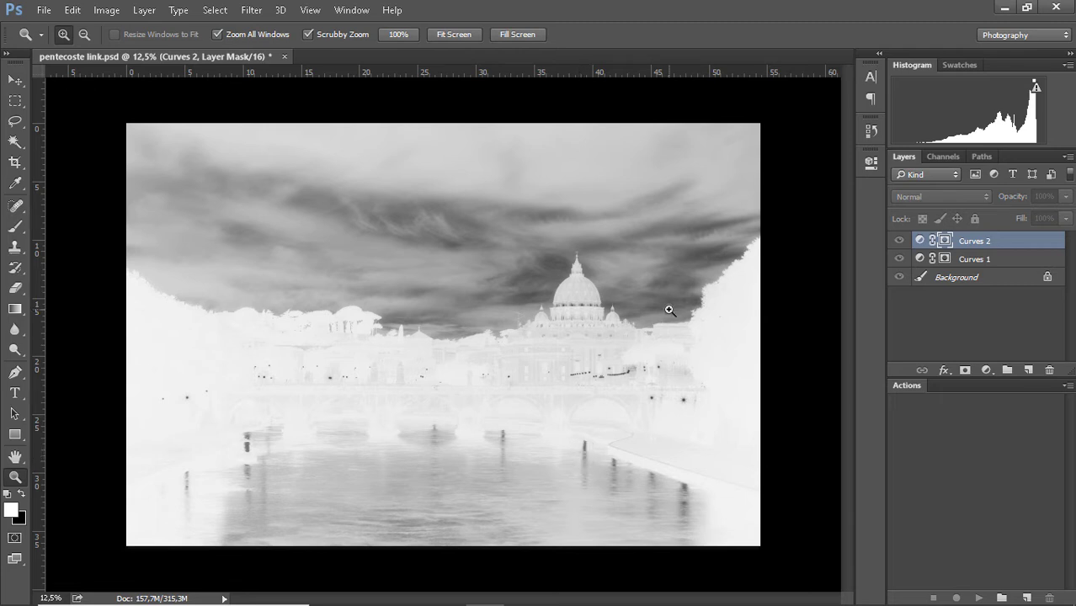
{"action": "left_click", "coordinate": [901, 241]}
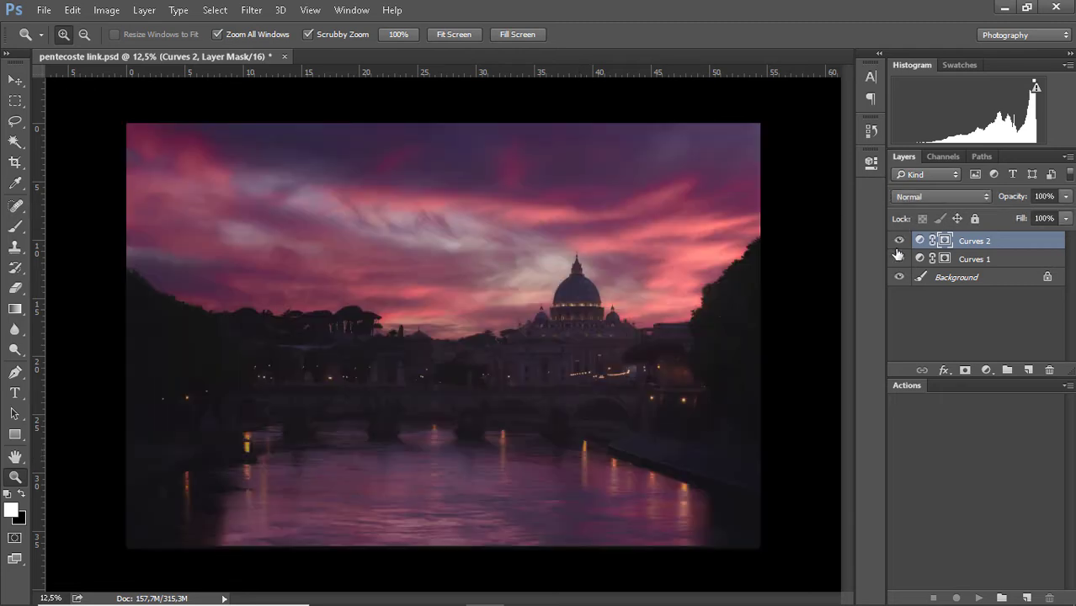
Intersect the darks 1 selection with itself, save it as a new channel, and display that channel without the selection.
{"action": "left_click", "coordinate": [945, 159]}
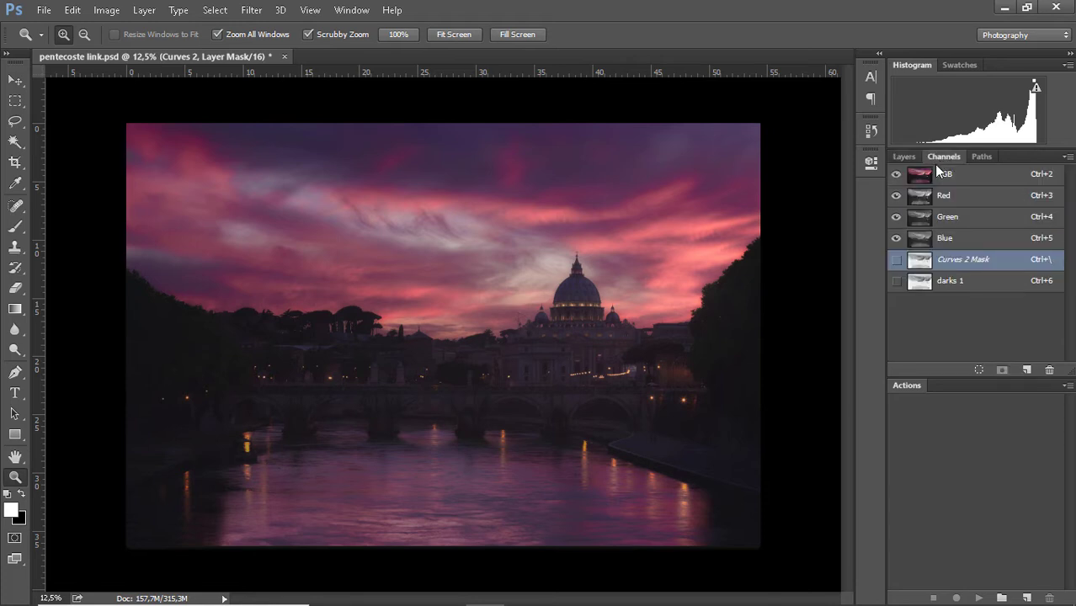
{"action": "left_click", "coordinate": [946, 287]}
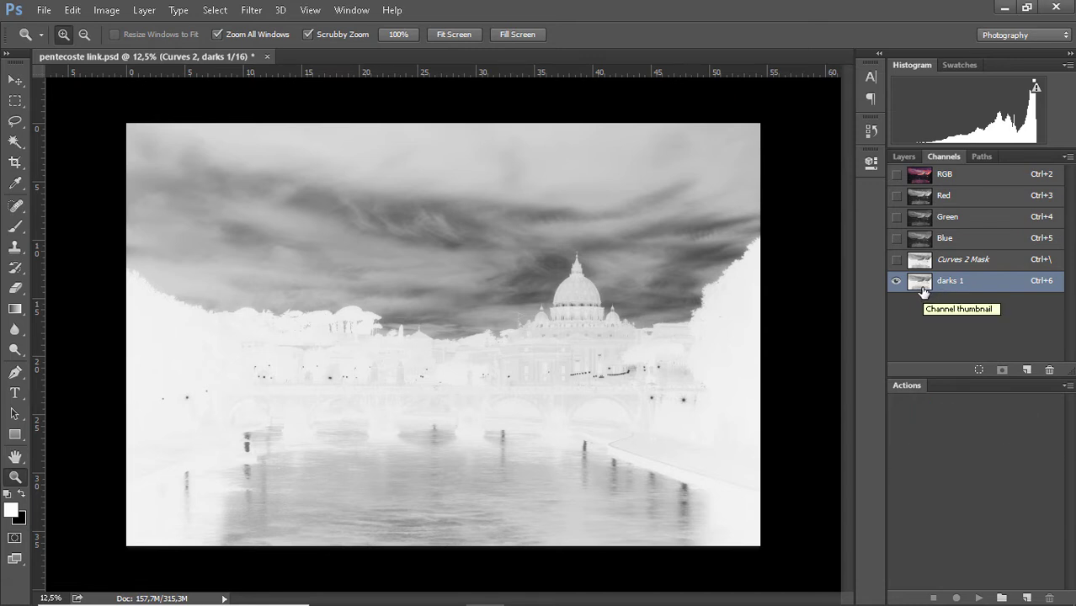
{"action": "left_click", "coordinate": [921, 285], "text": "ctrl"}
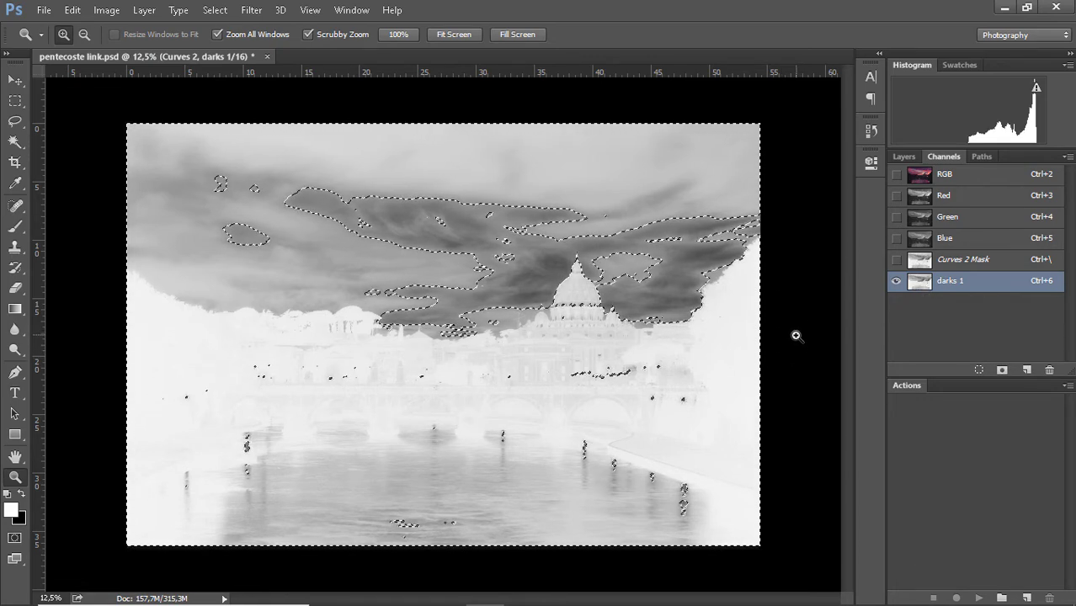
{"action": "left_click", "coordinate": [923, 286], "text": "ctrl+alt+shift"}
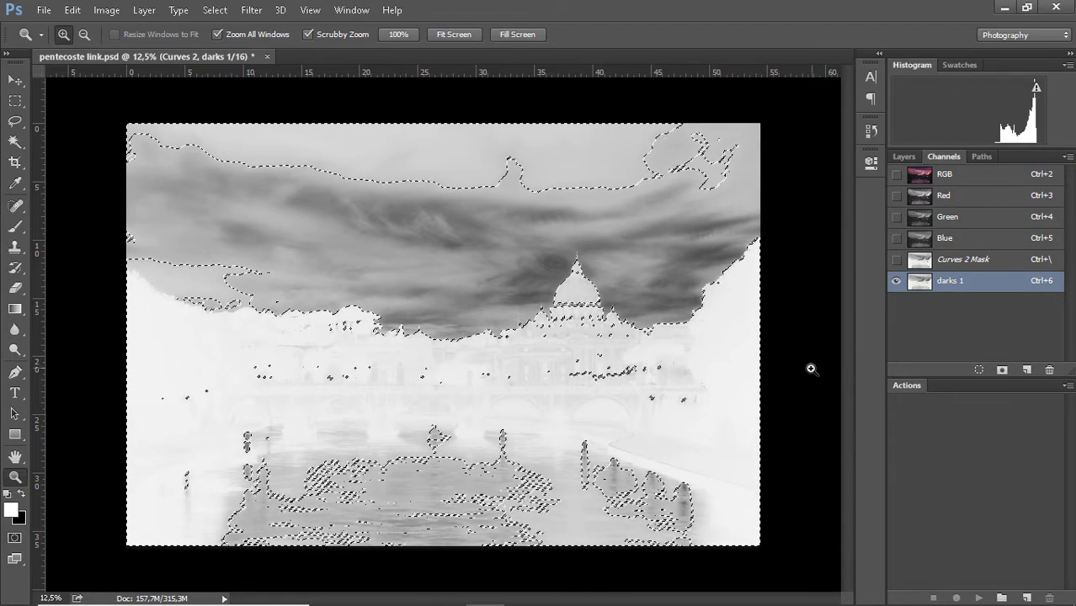
{"action": "left_click", "coordinate": [1002, 374]}
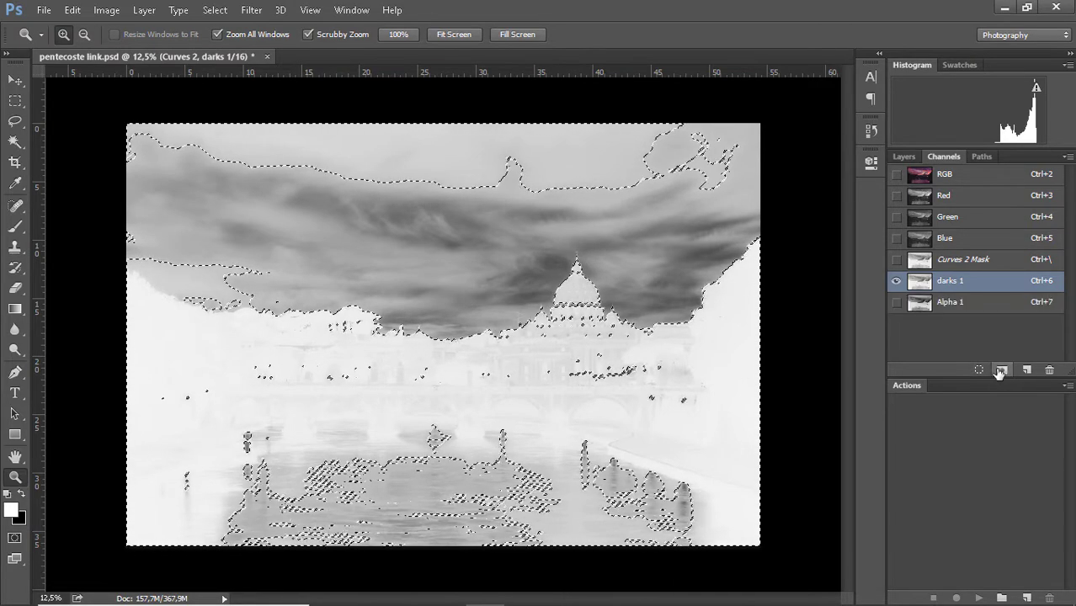
{"action": "left_click", "coordinate": [950, 301]}
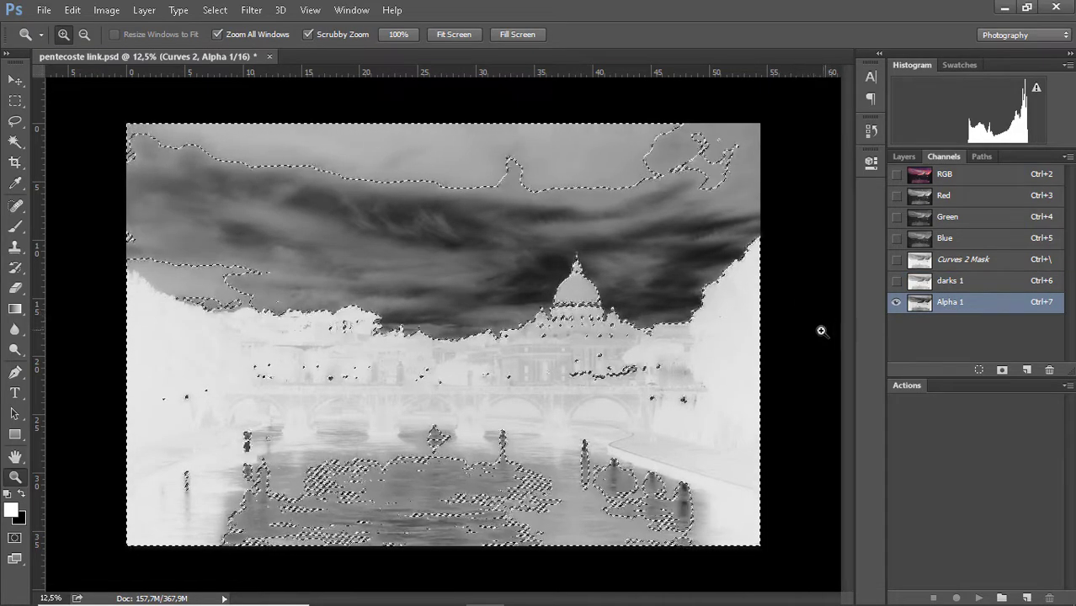
{"action": "key", "text": "ctrl+d"}
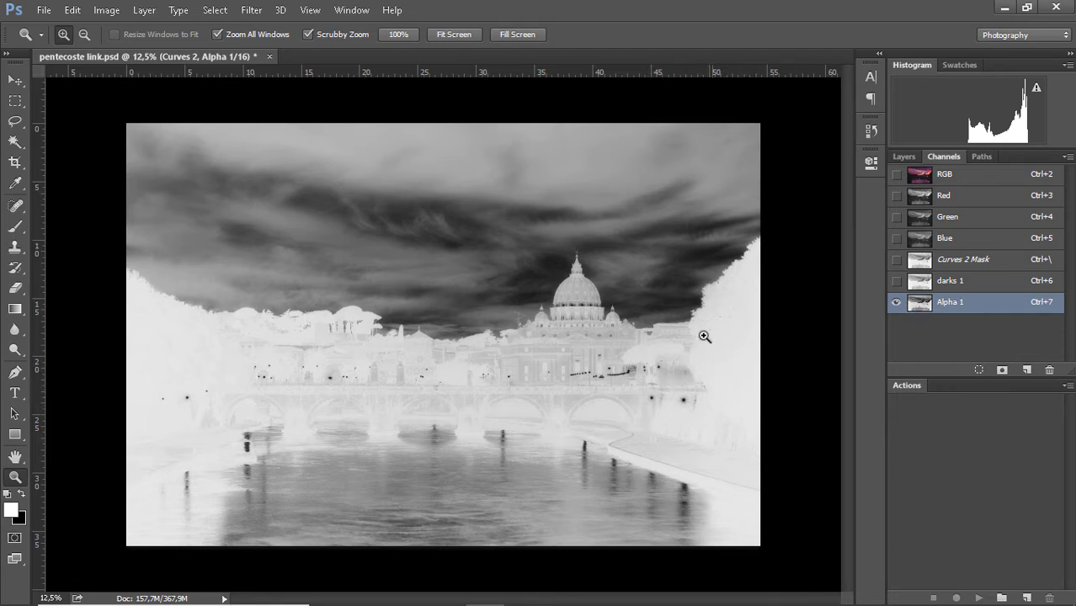
Compare the new Alpha 1 channel with darks 1 and rename it as darks 2.
{"action": "left_click", "coordinate": [920, 286]}
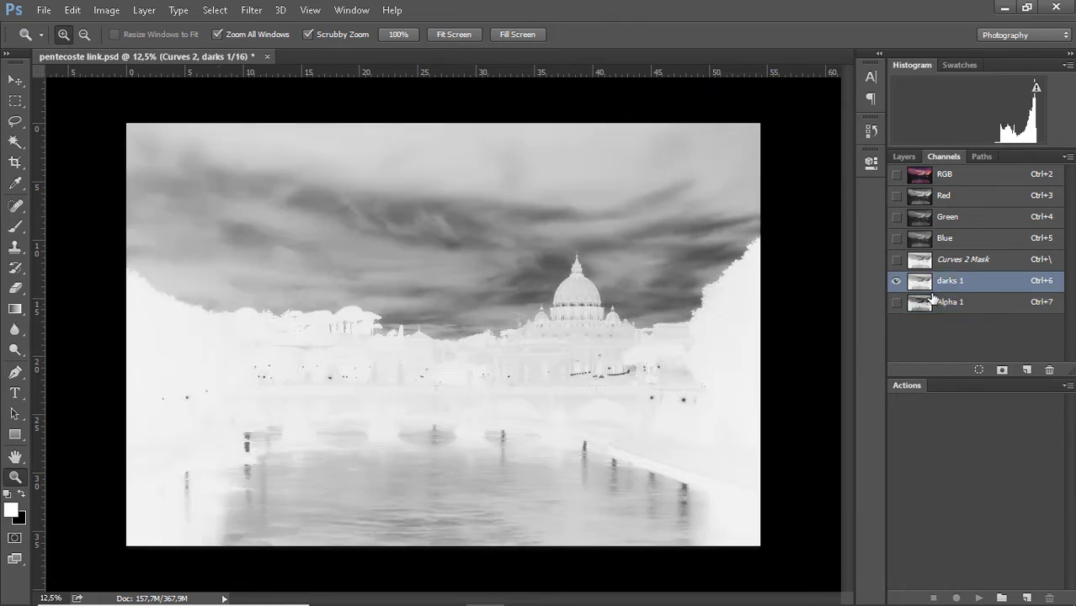
{"action": "left_click", "coordinate": [959, 307]}
{"action": "double_click", "coordinate": [958, 305]}
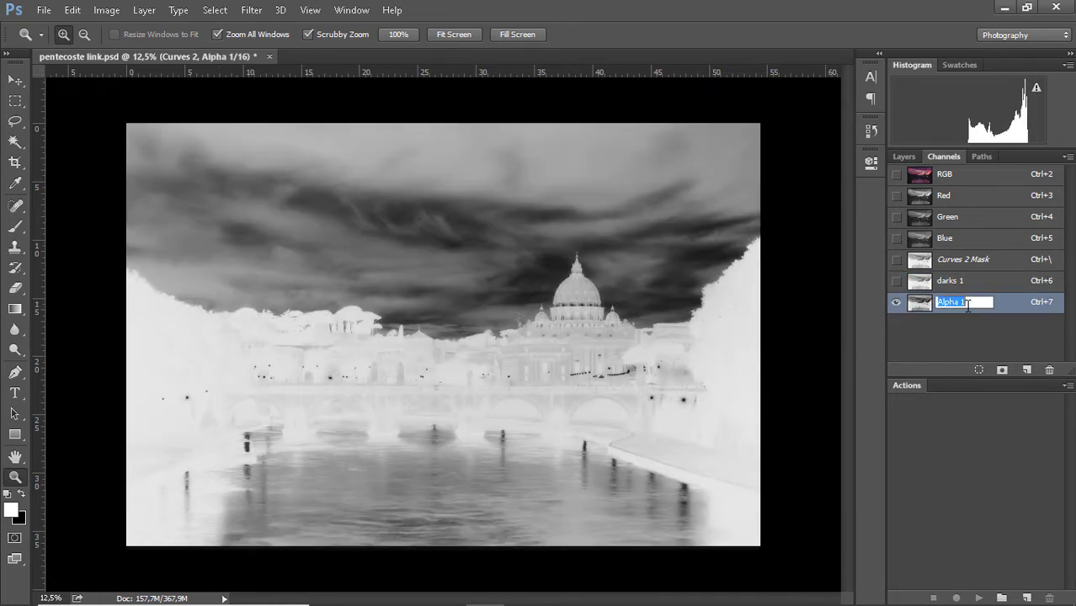
{"action": "type", "text": "darks 2"}
{"action": "key", "text": "Return"}
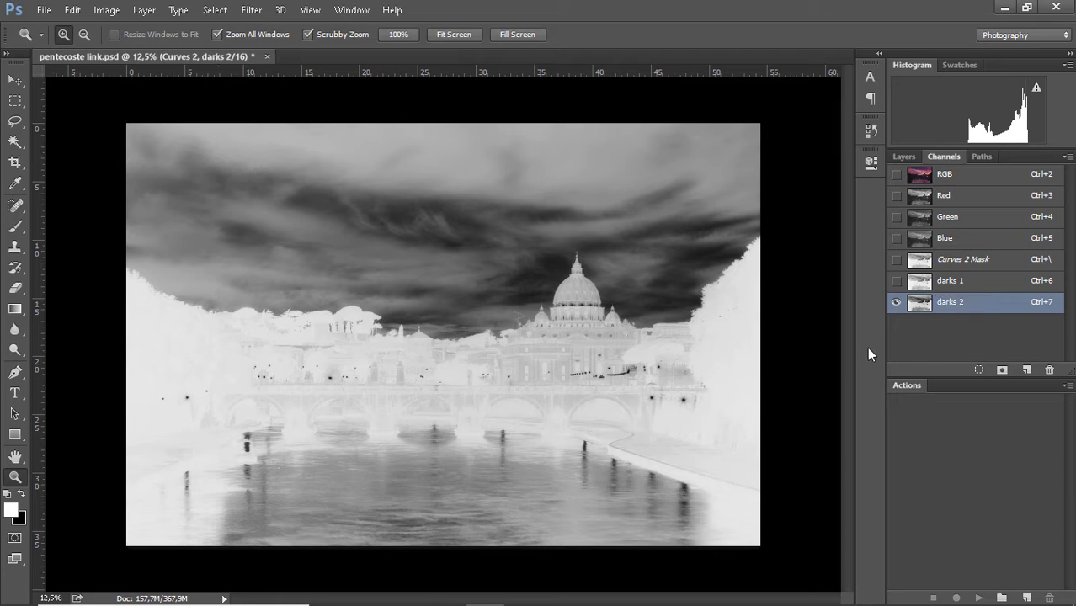
Load darks 2 as a selection, intersect it with itself, and save and display the result as a new channel.
{"action": "left_click", "coordinate": [914, 301], "text": "ctrl"}
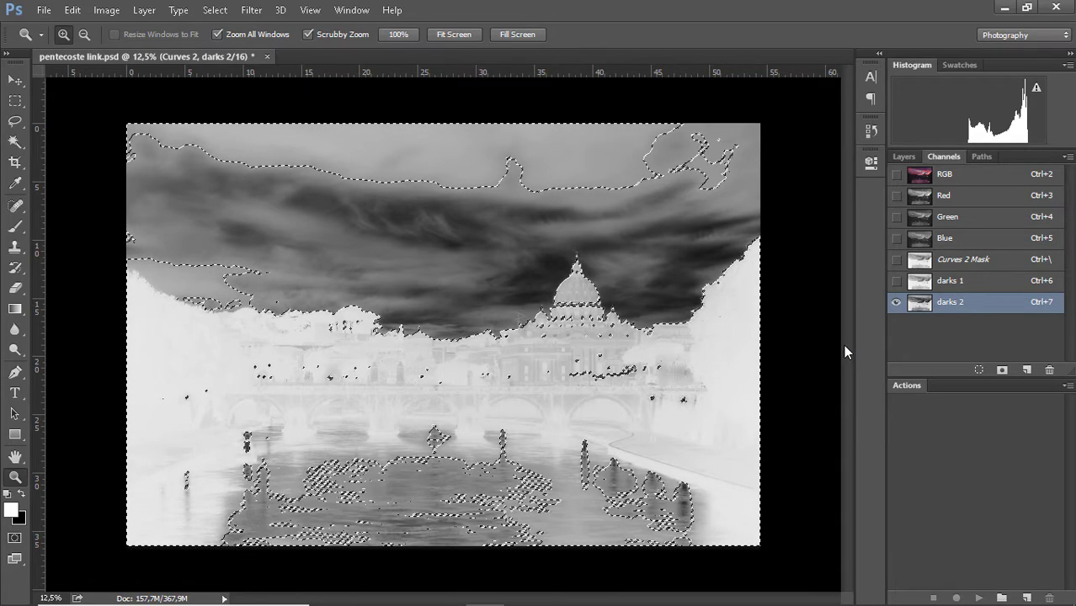
{"action": "left_click", "coordinate": [921, 308], "text": "ctrl+alt+shift"}
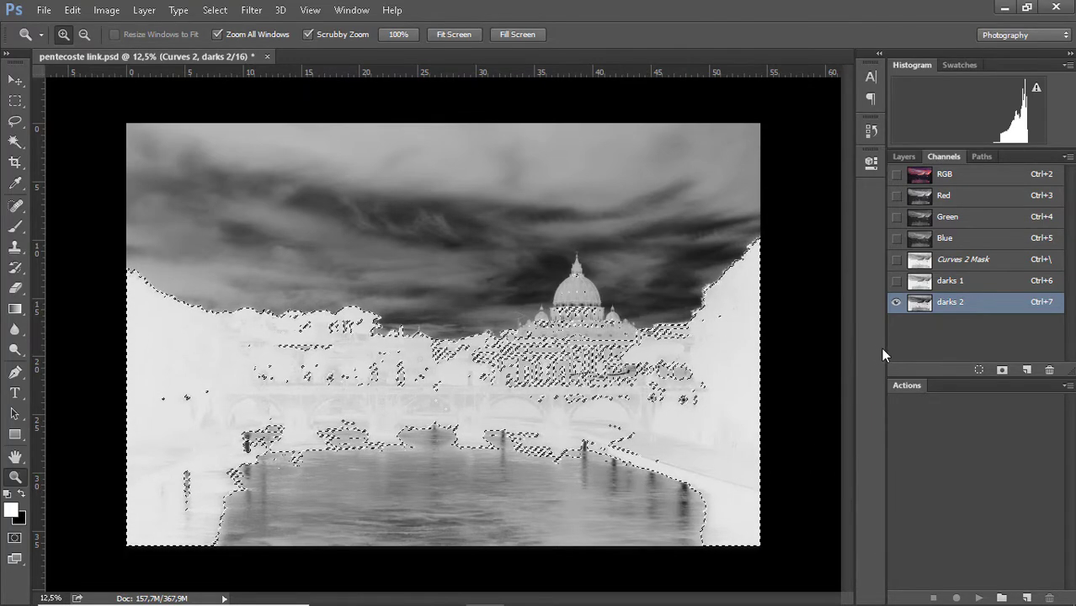
{"action": "left_click", "coordinate": [1003, 370]}
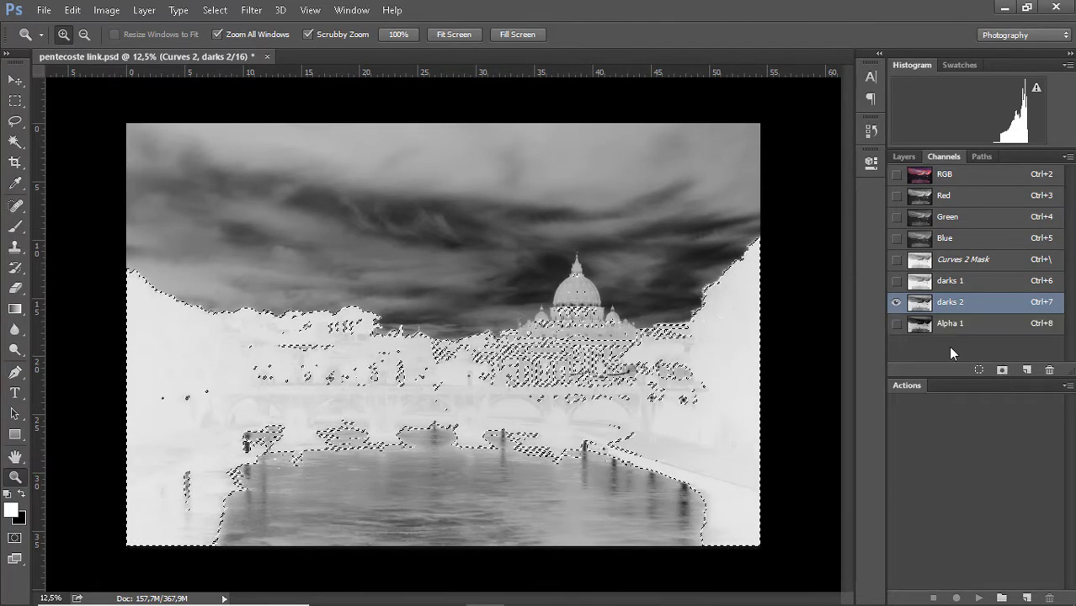
{"action": "left_click", "coordinate": [949, 328]}
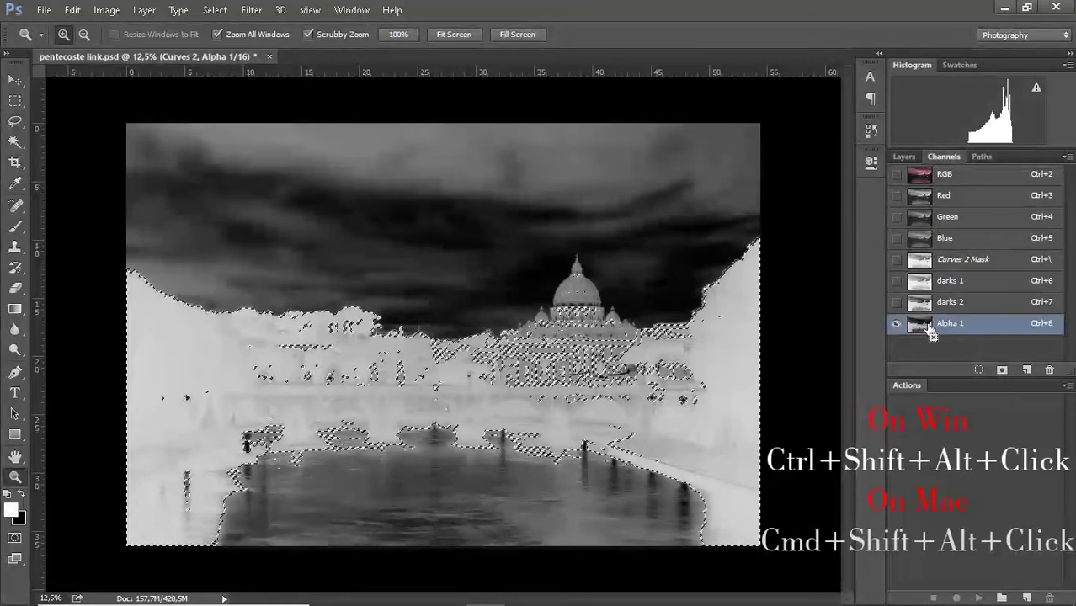
Intersect the current selection with the Alpha 1 channel and save and display it as another new channel.
{"action": "left_click", "coordinate": [921, 324], "text": "ctrl+alt+shift"}
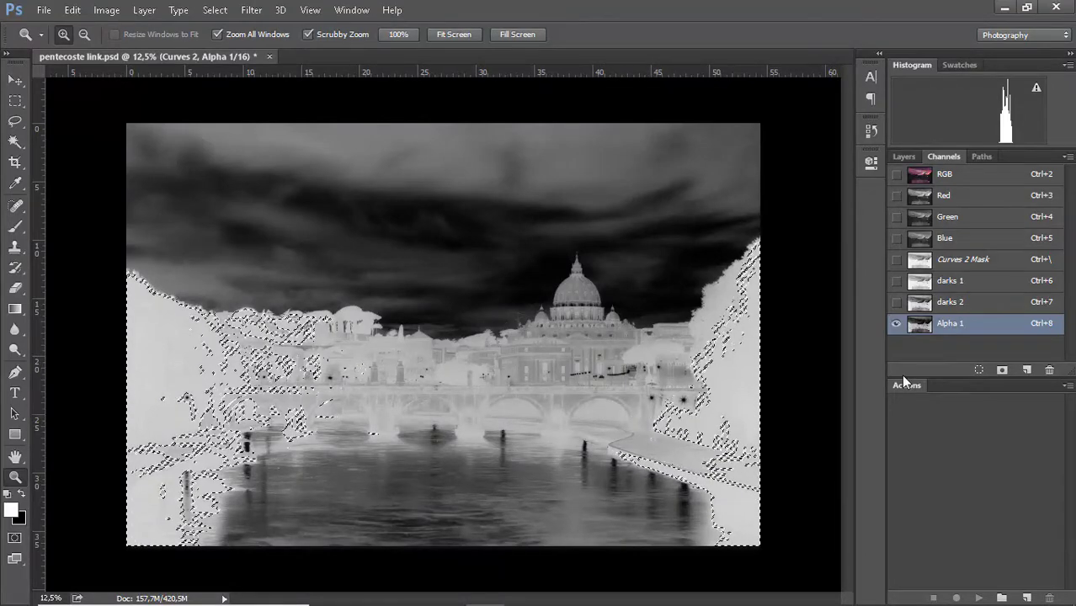
{"action": "left_click", "coordinate": [1002, 369]}
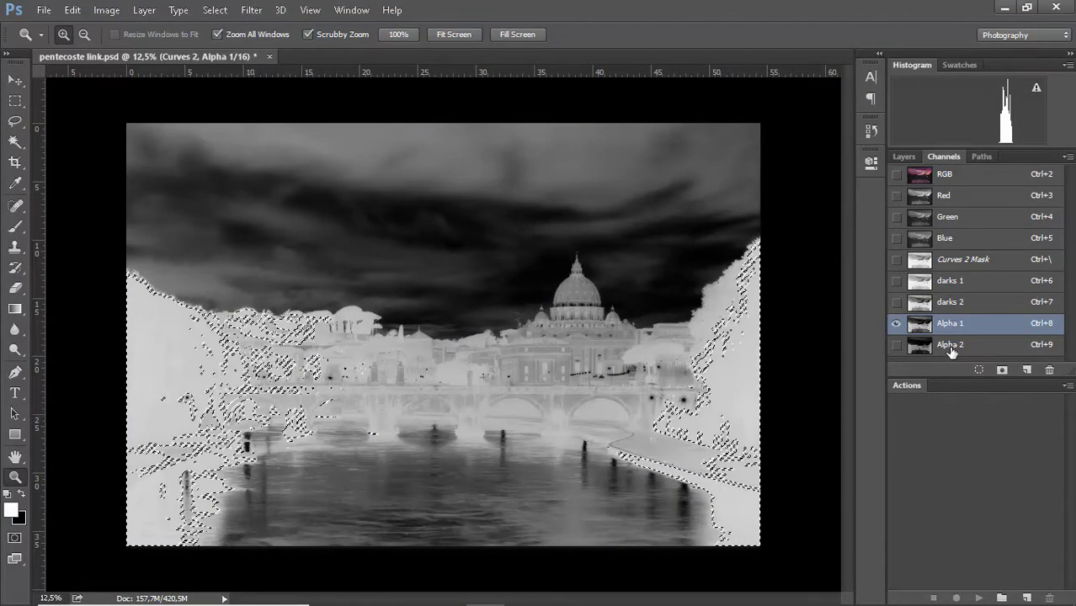
{"action": "left_click", "coordinate": [952, 347]}
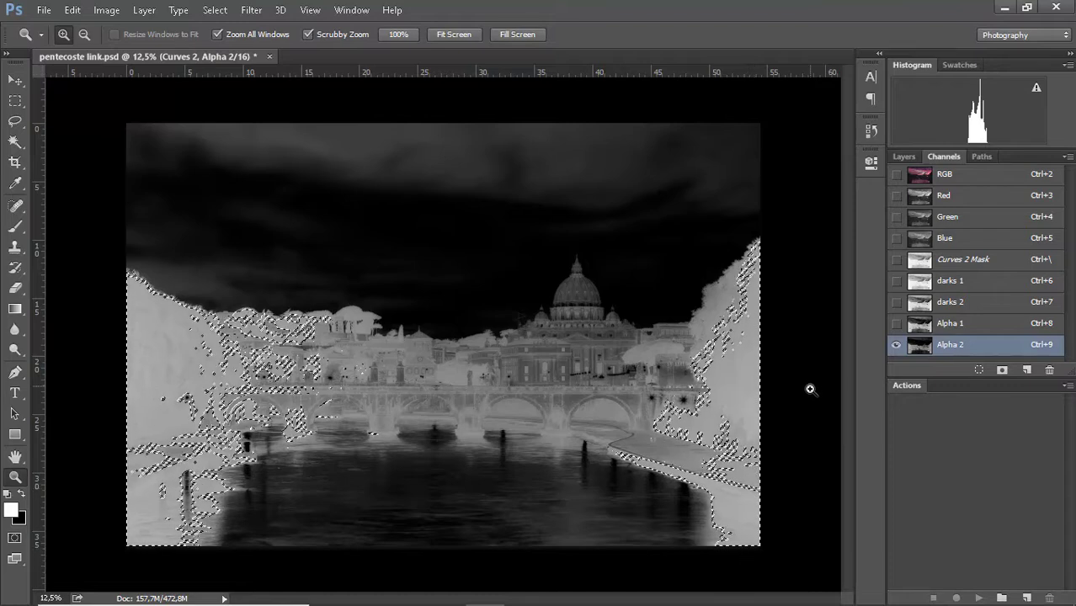
Intersect the selection with the Alpha 2 channel and save and display the narrower darks selection as a new channel.
{"action": "left_click", "coordinate": [921, 346], "text": "ctrl"}
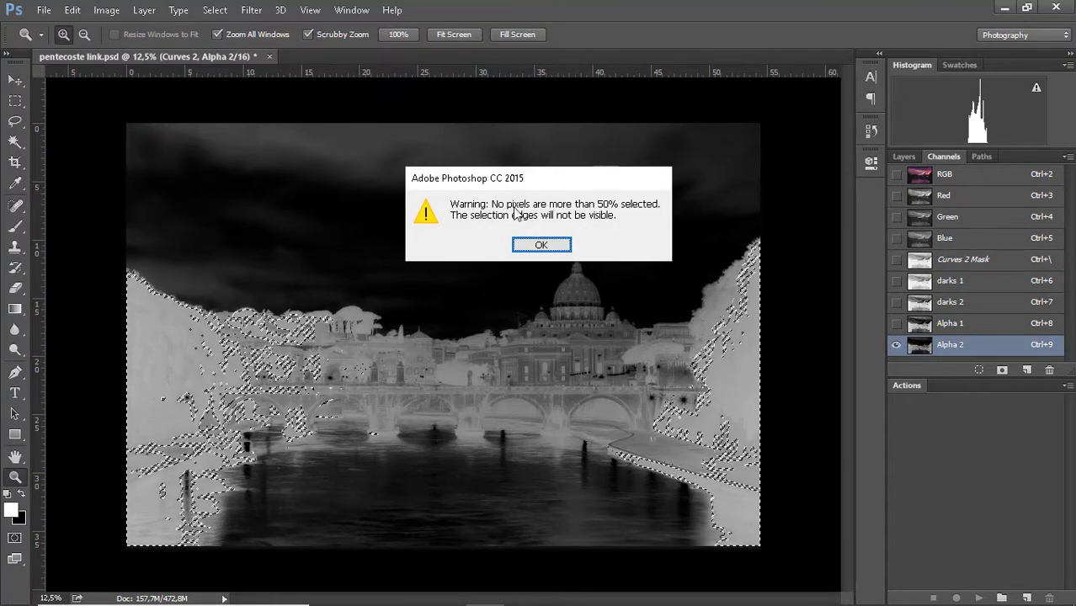
{"action": "left_click", "coordinate": [558, 245]}
{"action": "key", "text": "ctrl+d"}
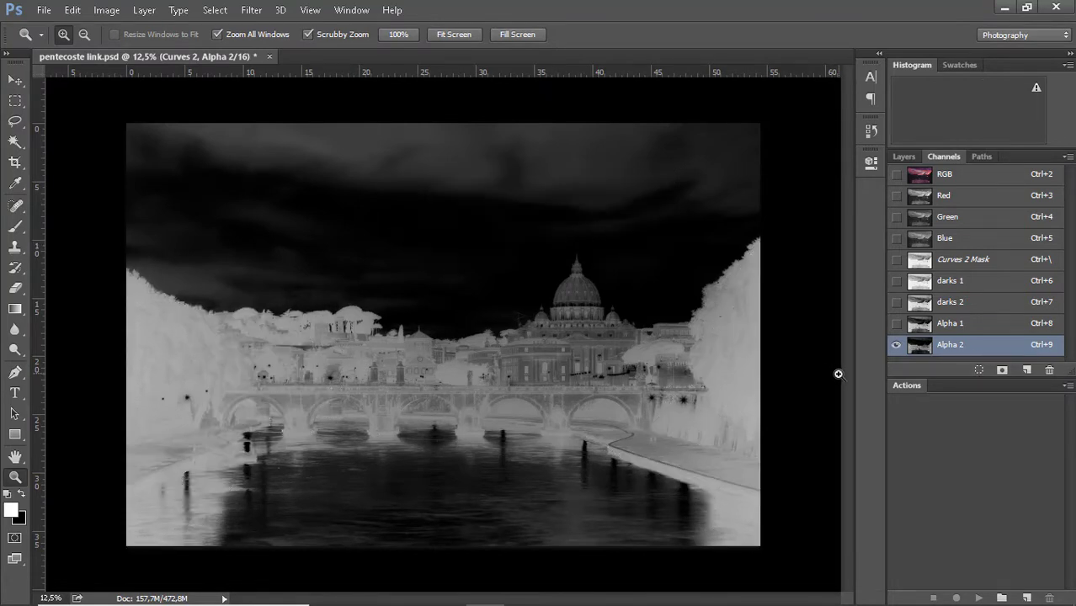
{"action": "left_click", "coordinate": [1002, 371]}
{"action": "scroll", "coordinate": [1007, 330], "scroll_direction": "down", "scroll_amount": 1}
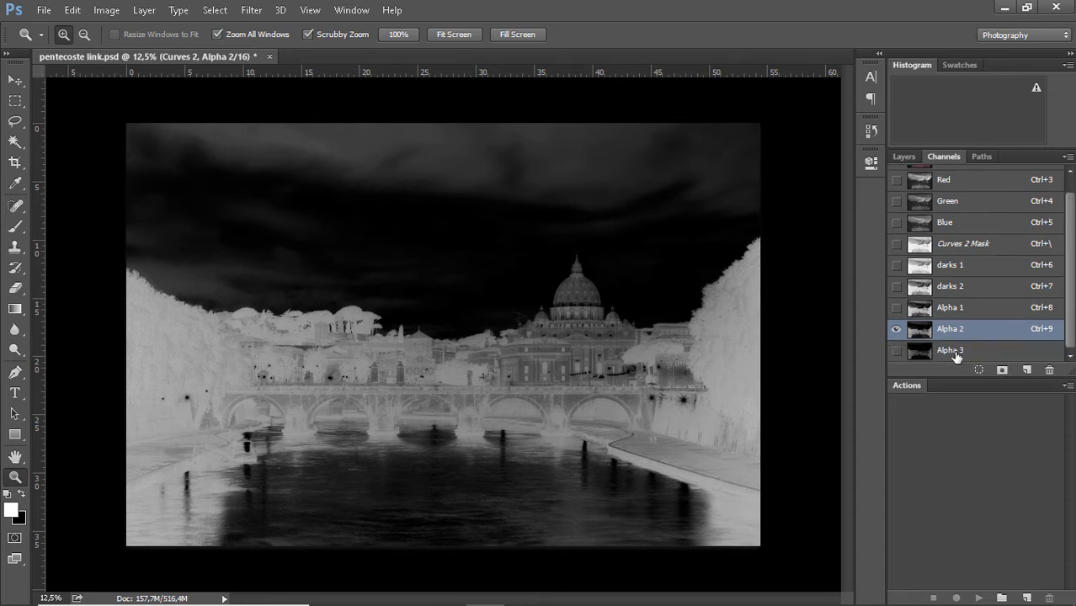
{"action": "left_click", "coordinate": [956, 352]}
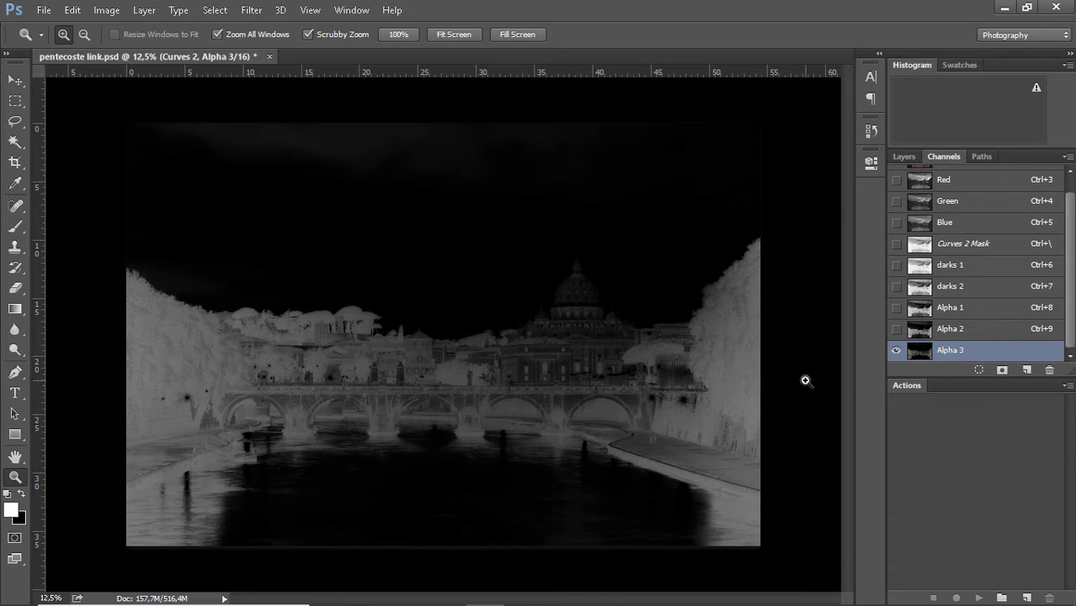
Rename the channels Alpha 1, Alpha 2 and Alpha 3 as darks 3, darks 4 and darks 5.
{"action": "key", "text": "ctrl+8"}
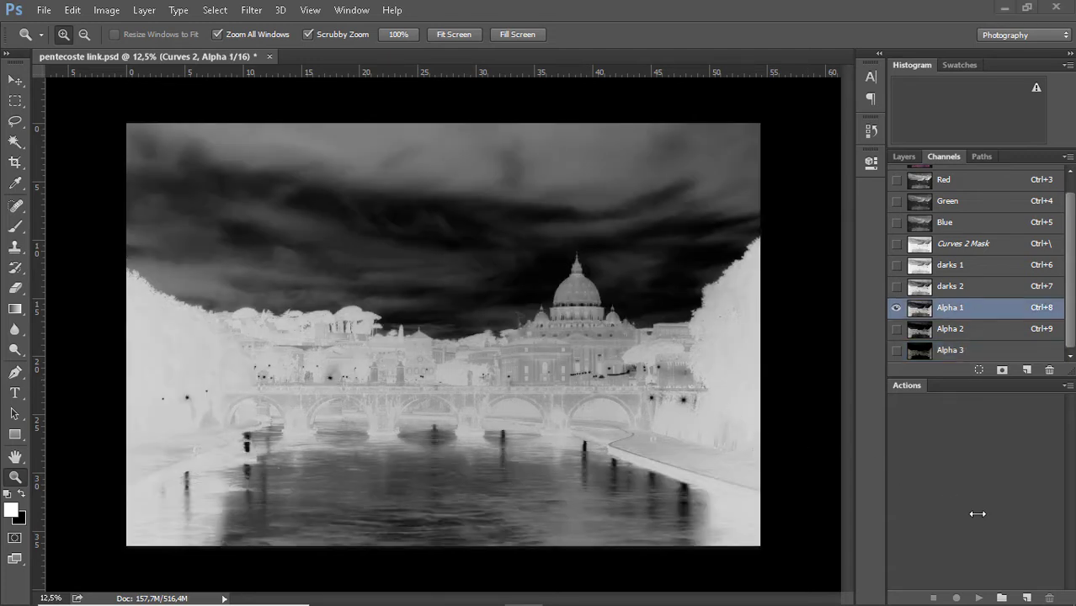
{"action": "double_click", "coordinate": [950, 308]}
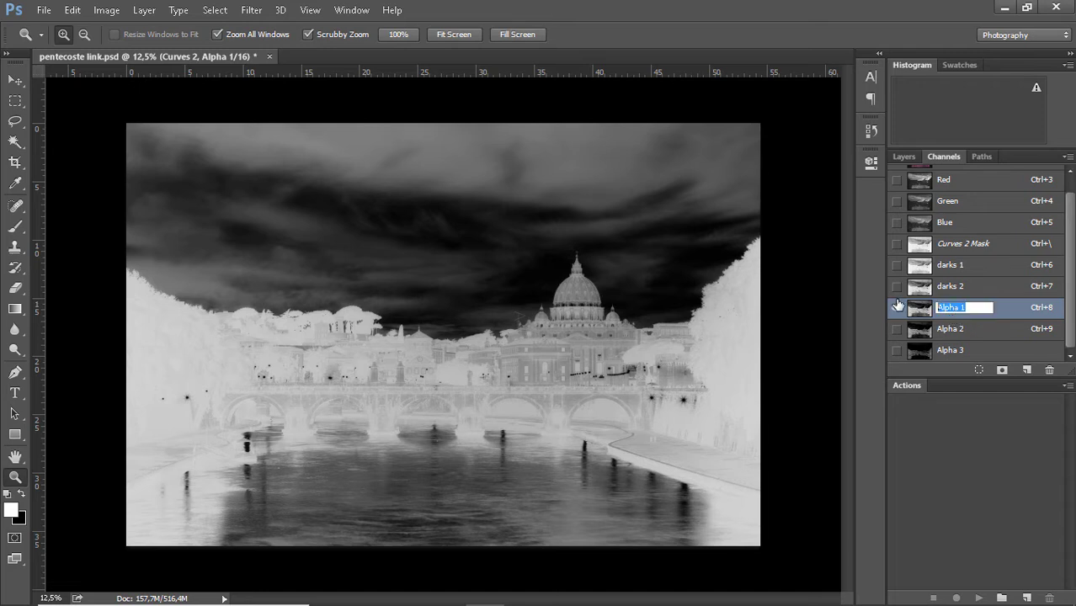
{"action": "type", "text": "darks 3"}
{"action": "key", "text": "Return"}
{"action": "double_click", "coordinate": [952, 328]}
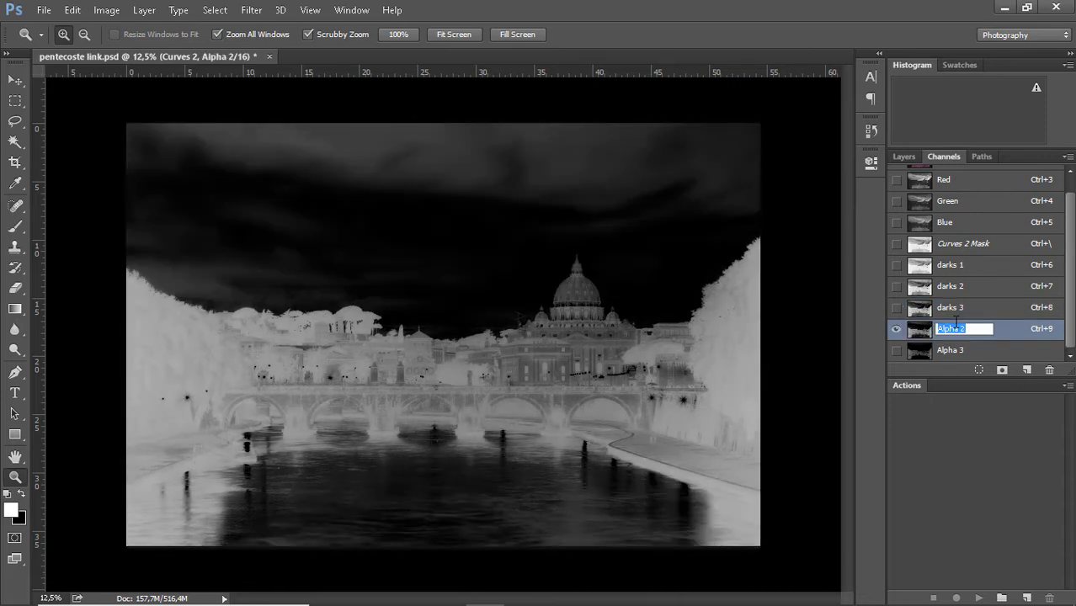
{"action": "type", "text": "darks 4"}
{"action": "key", "text": "Return"}
{"action": "left_click", "coordinate": [950, 353]}
{"action": "double_click", "coordinate": [952, 352]}
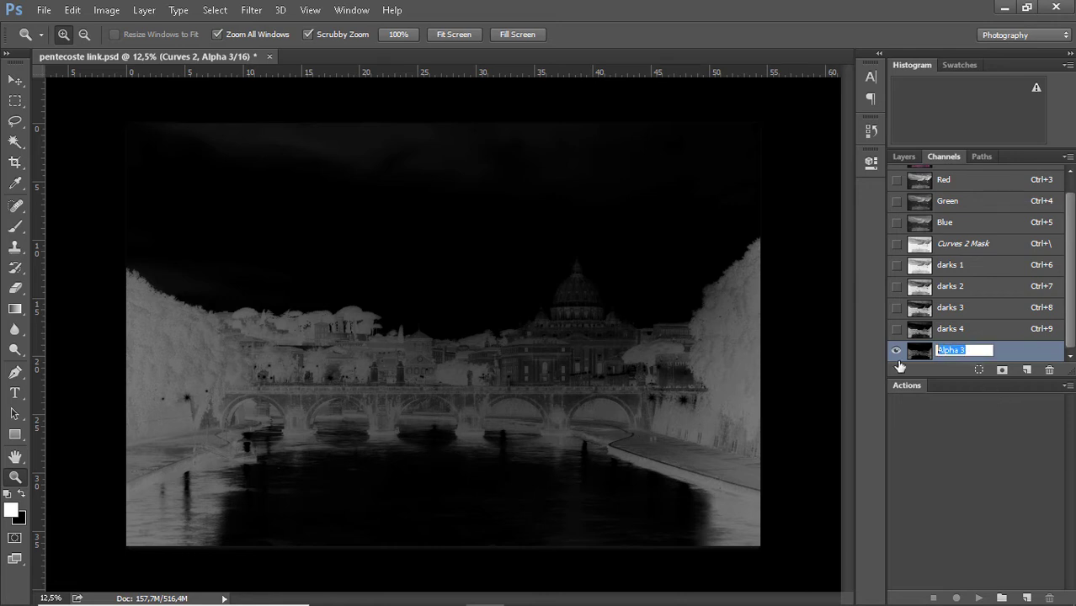
{"action": "type", "text": "darks 5"}
{"action": "key", "text": "Return"}
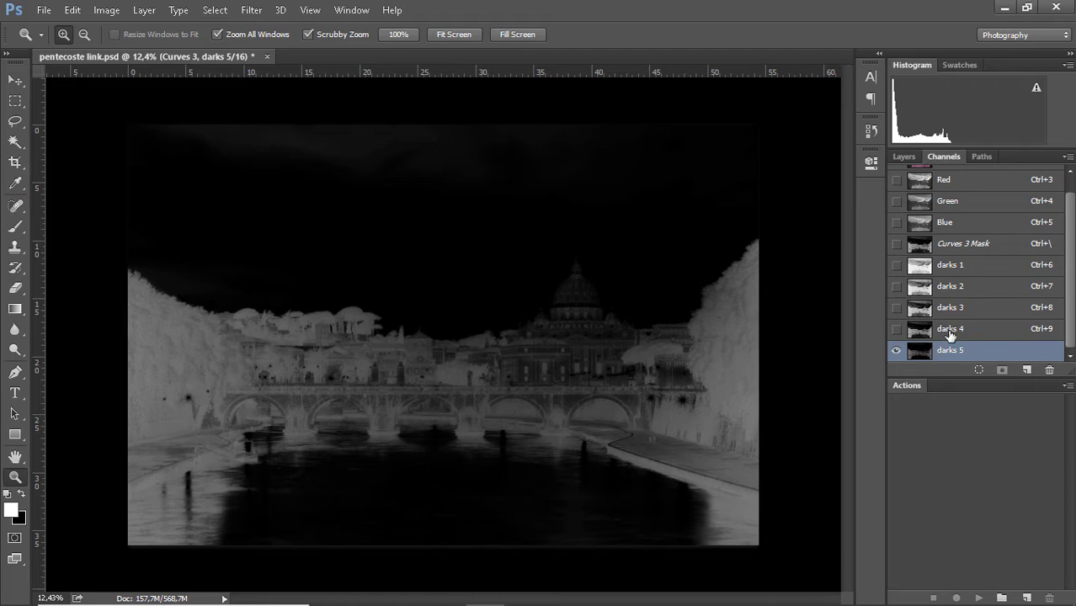
Load the darks 4 channel as a selection and add a Curves adjustment layer masked by it above Curves 3.
{"action": "left_click", "coordinate": [944, 330]}
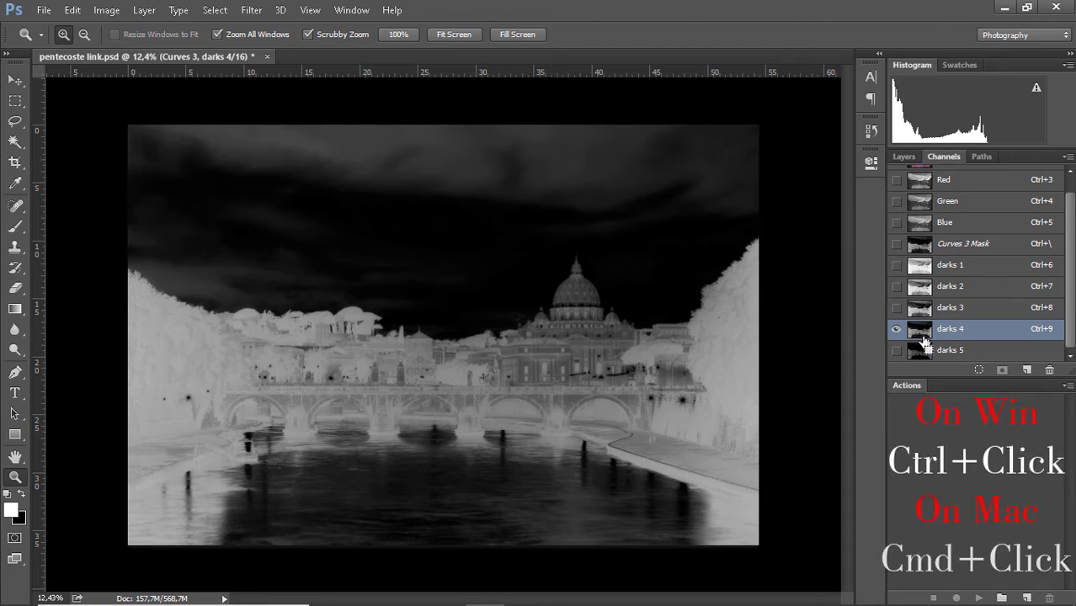
{"action": "left_click", "coordinate": [923, 335], "text": "ctrl"}
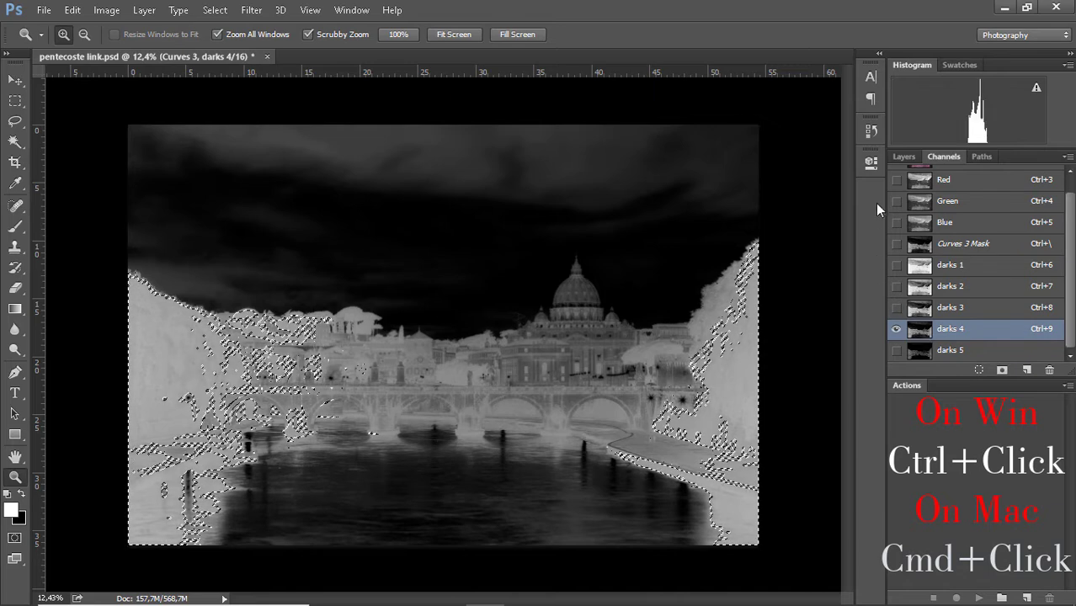
{"action": "left_click", "coordinate": [904, 158]}
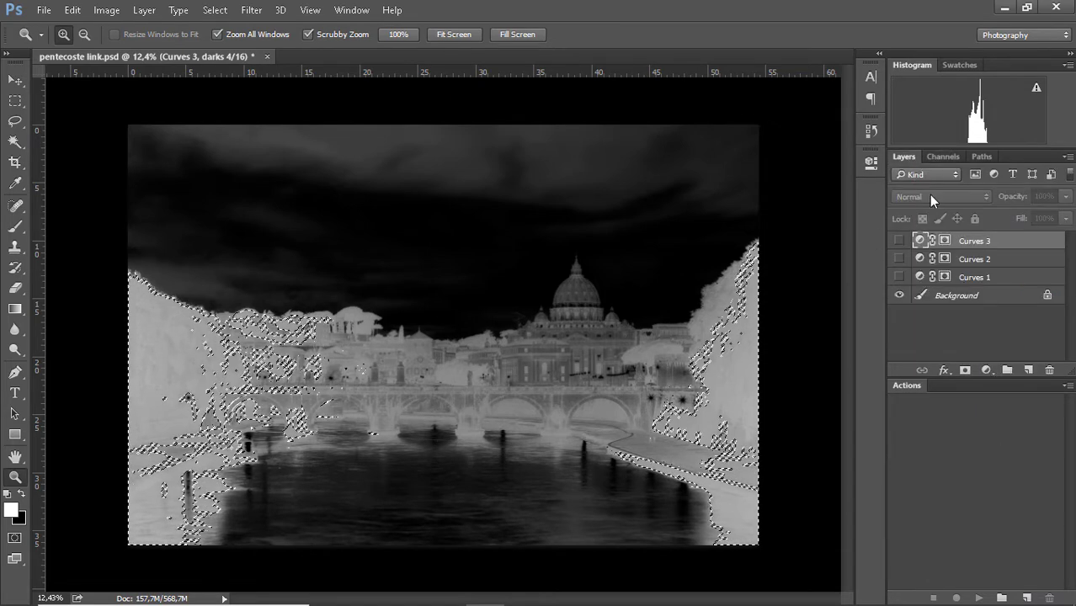
{"action": "left_click", "coordinate": [986, 372]}
{"action": "left_click", "coordinate": [962, 122]}
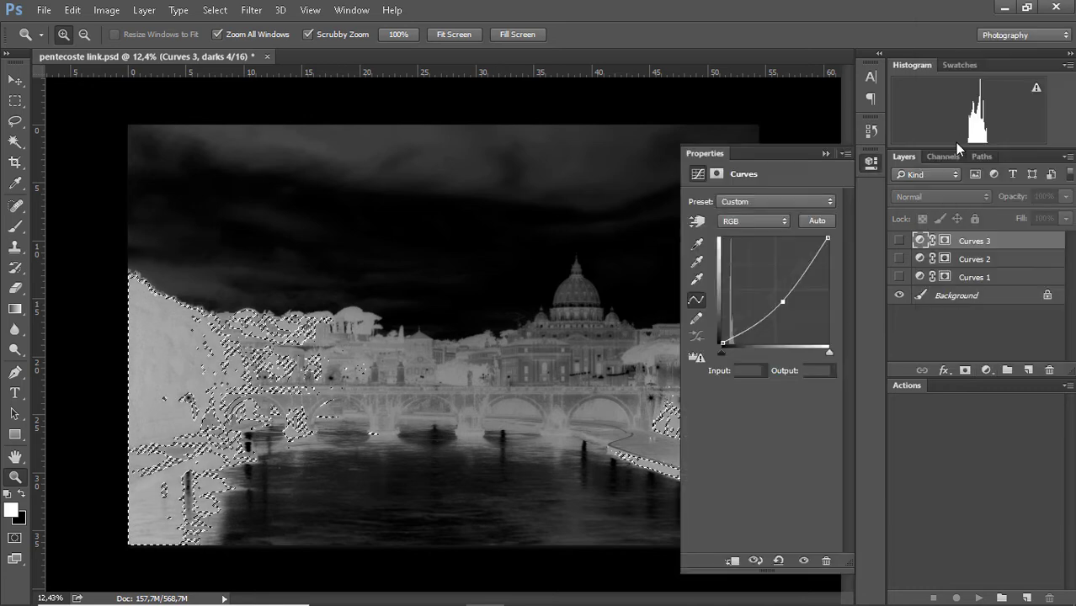
{"action": "left_click", "coordinate": [918, 240]}
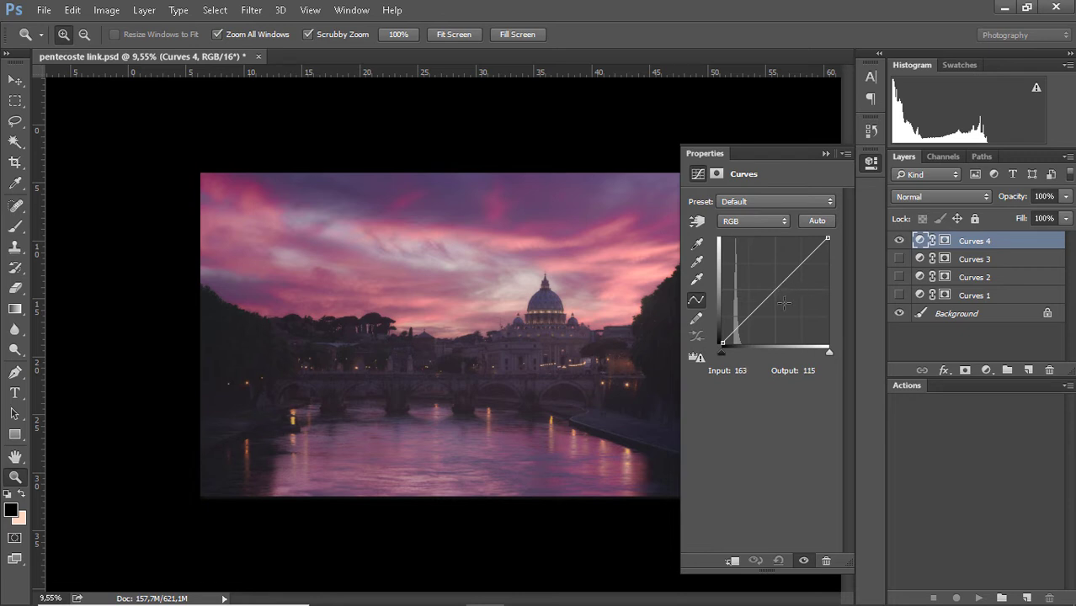
Darken the RGB curve of Curves 4 with a point at input 153, output 109, and compare the image with the adjustment hidden and shown.
{"action": "left_click_drag", "start_coordinate": [779, 289], "coordinate": [786, 298]}
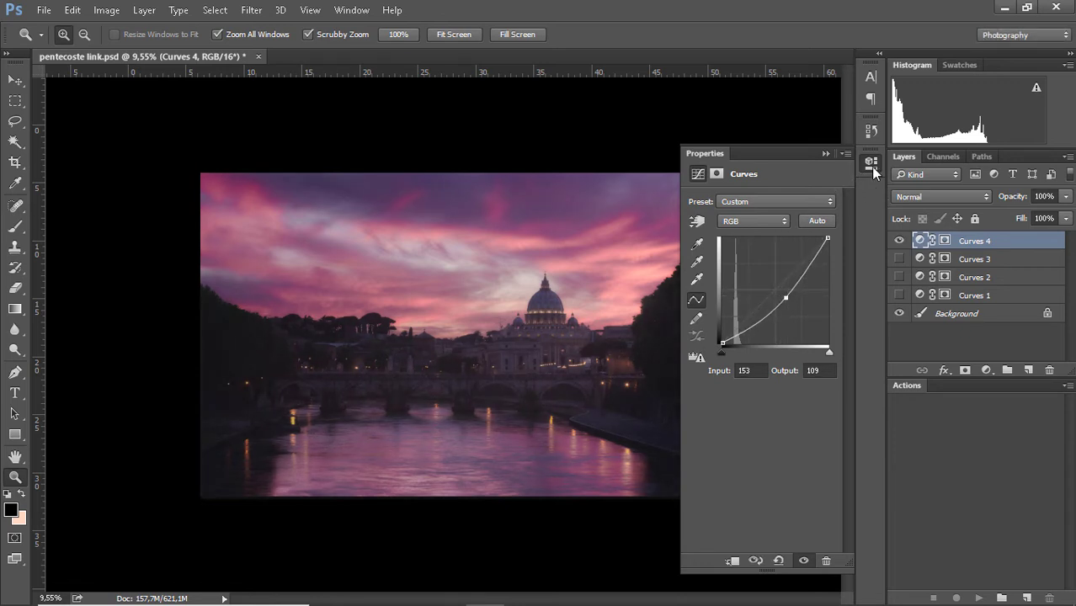
{"action": "left_click", "coordinate": [871, 164]}
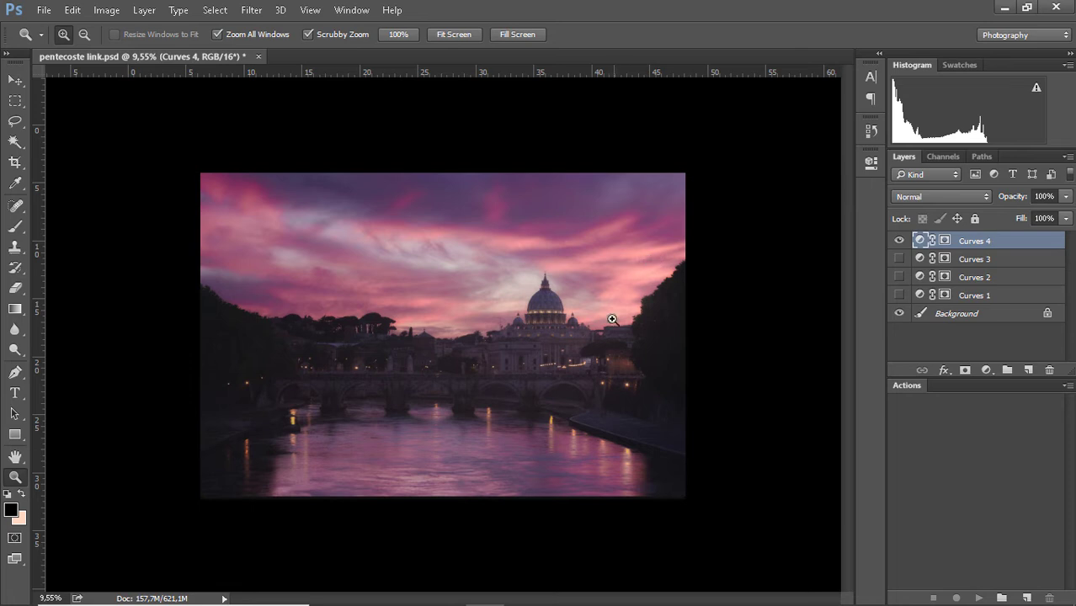
{"action": "left_click", "coordinate": [564, 353]}
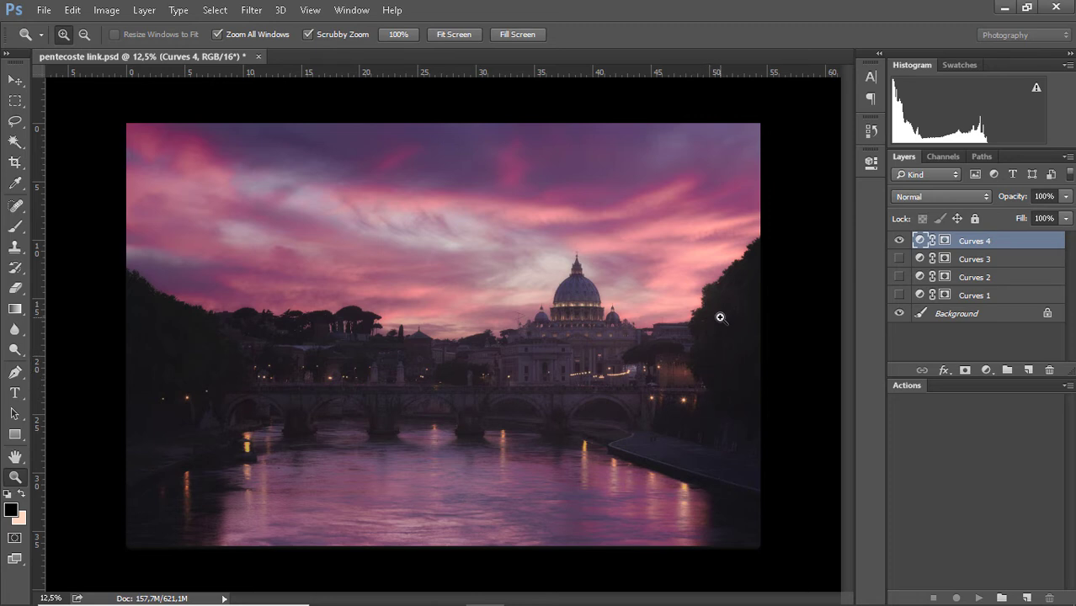
{"action": "left_click", "coordinate": [899, 241]}
{"action": "left_click", "coordinate": [900, 242]}
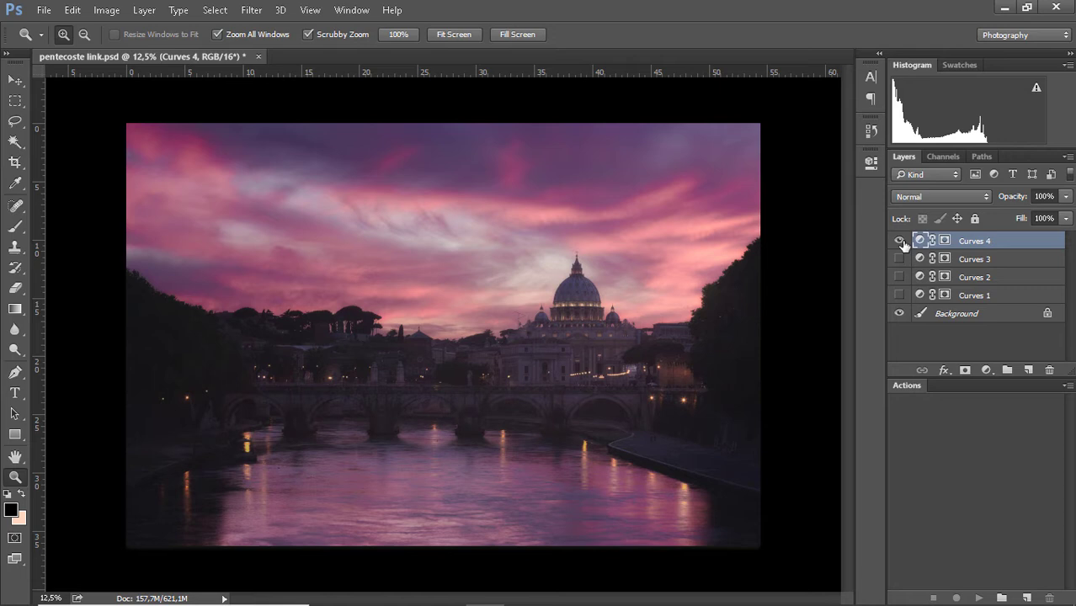
Compare the image with Curves 4 hidden and shown, both in full and zoomed in on the bridge and river.
{"action": "left_click", "coordinate": [900, 242]}
{"action": "left_click", "coordinate": [900, 242]}
{"action": "left_click", "coordinate": [900, 241]}
{"action": "left_click", "coordinate": [900, 242]}
{"action": "left_click_drag", "start_coordinate": [559, 250], "coordinate": [624, 250]}
{"action": "left_click_drag", "start_coordinate": [644, 297], "coordinate": [702, 357]}
{"action": "left_click", "coordinate": [899, 242]}
{"action": "left_click", "coordinate": [899, 242]}
{"action": "left_click_drag", "start_coordinate": [697, 372], "coordinate": [732, 131]}
{"action": "left_click", "coordinate": [899, 242]}
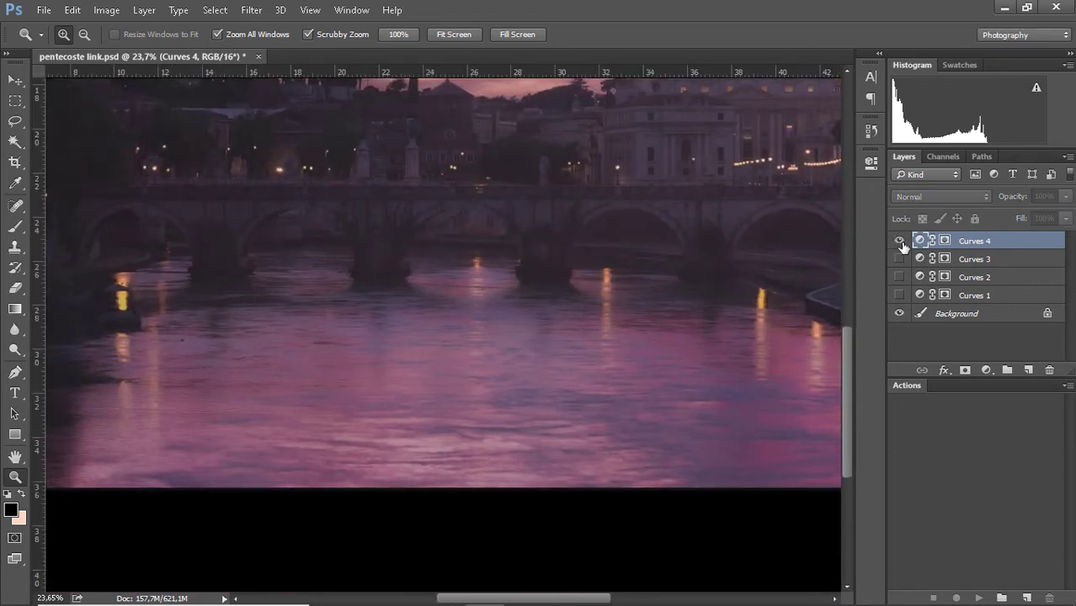
Fit the whole photo in view and compare the overall shadows with Curves 4 hidden and shown.
{"action": "right_click", "coordinate": [685, 270]}
{"action": "left_click", "coordinate": [706, 278]}
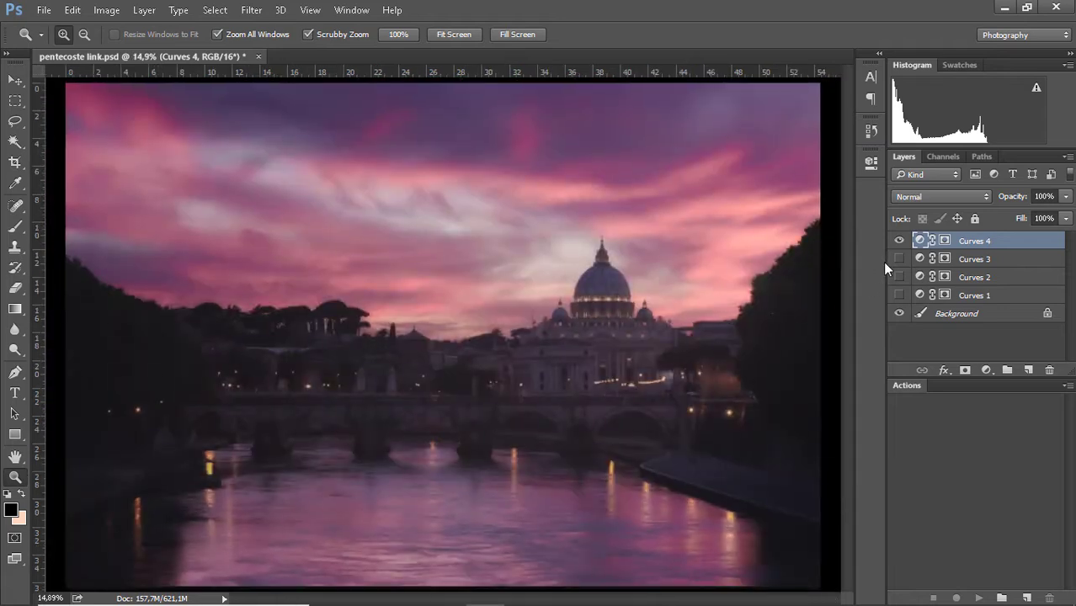
{"action": "left_click", "coordinate": [899, 241]}
{"action": "left_click", "coordinate": [898, 242]}
{"action": "left_click", "coordinate": [900, 241]}
{"action": "left_click", "coordinate": [901, 241]}
{"action": "left_click_drag", "start_coordinate": [766, 295], "coordinate": [694, 340]}
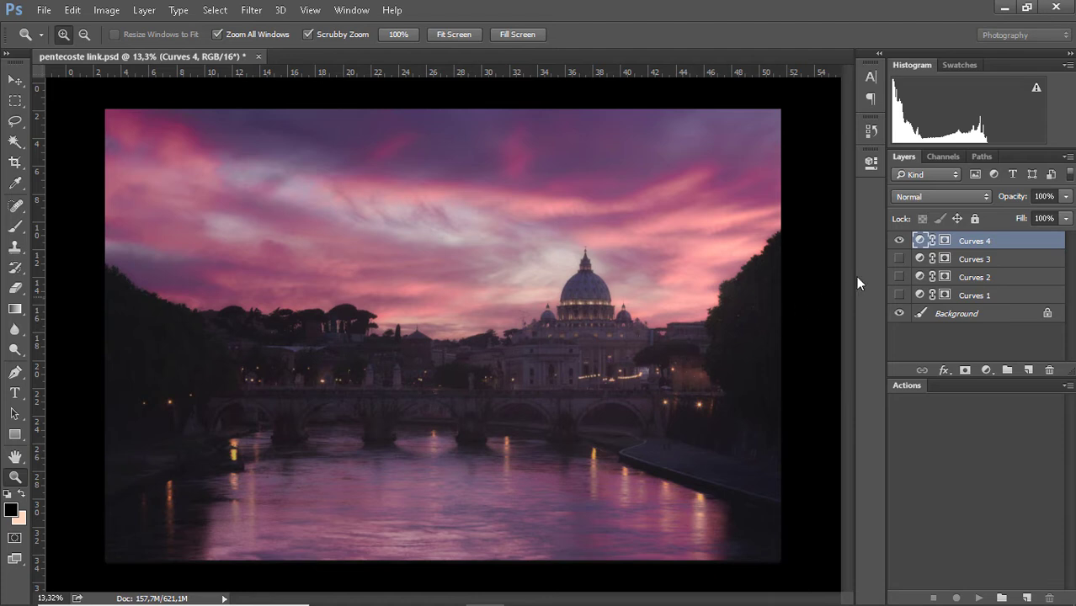
{"action": "left_click", "coordinate": [900, 241]}
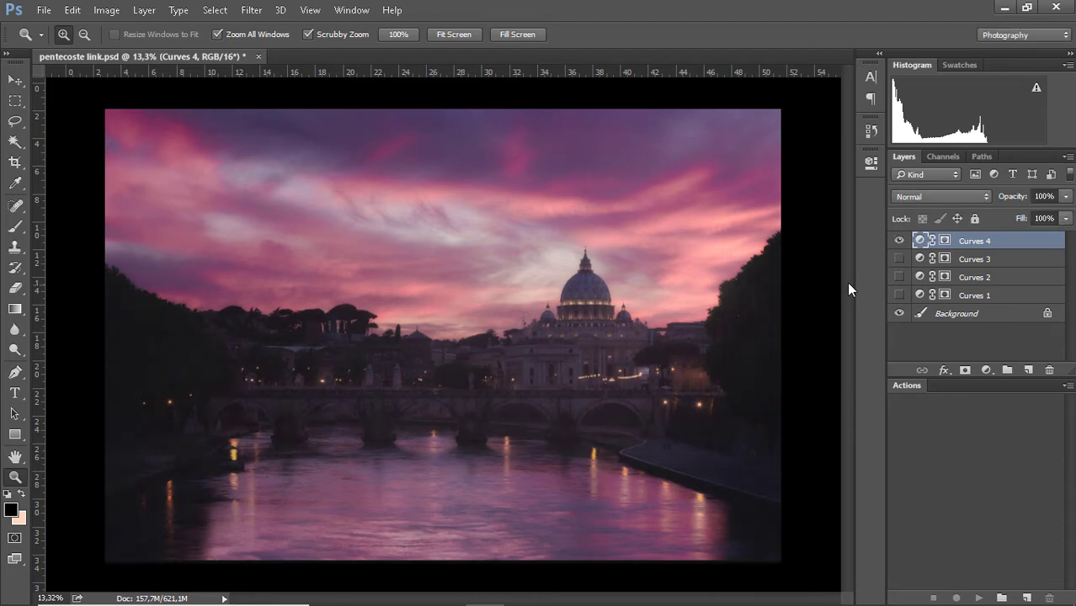
Disable the layer mask of Curves 4 and compare the unmasked adjustment hidden and shown.
{"action": "left_click", "coordinate": [945, 242], "text": "shift"}
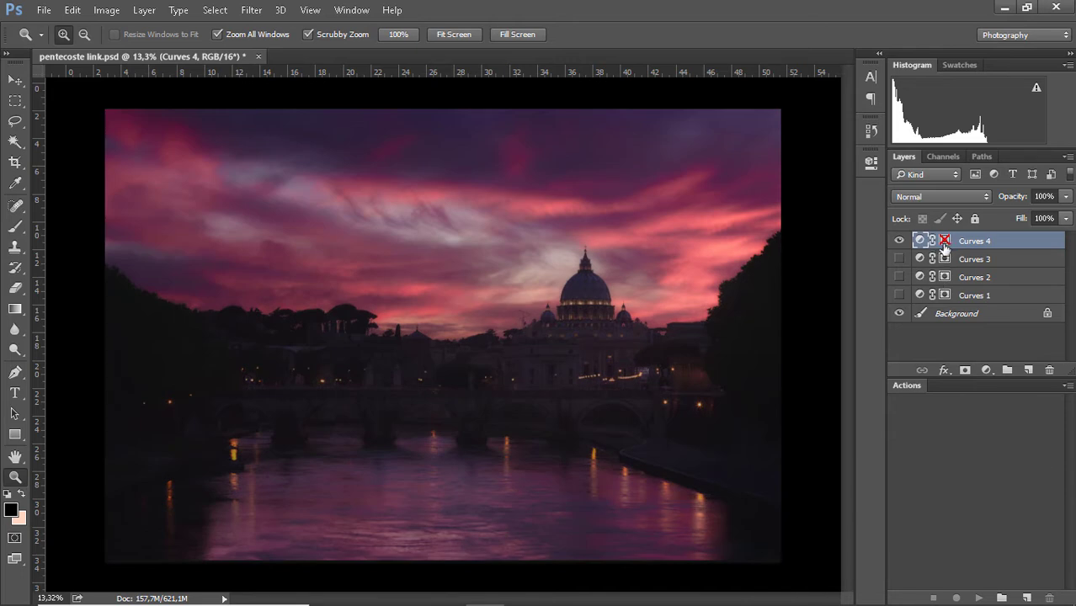
{"action": "left_click", "coordinate": [899, 259]}
{"action": "left_click", "coordinate": [899, 241]}
{"action": "left_click", "coordinate": [899, 240]}
{"action": "left_click", "coordinate": [899, 242]}
{"action": "left_click", "coordinate": [900, 242]}
{"action": "left_click", "coordinate": [900, 241]}
{"action": "left_click", "coordinate": [901, 242]}
{"action": "left_click", "coordinate": [899, 241]}
{"action": "left_click", "coordinate": [899, 242]}
Re-enable the Curves 4 layer mask and compare the masked adjustment hidden and shown.
{"action": "left_click", "coordinate": [945, 242]}
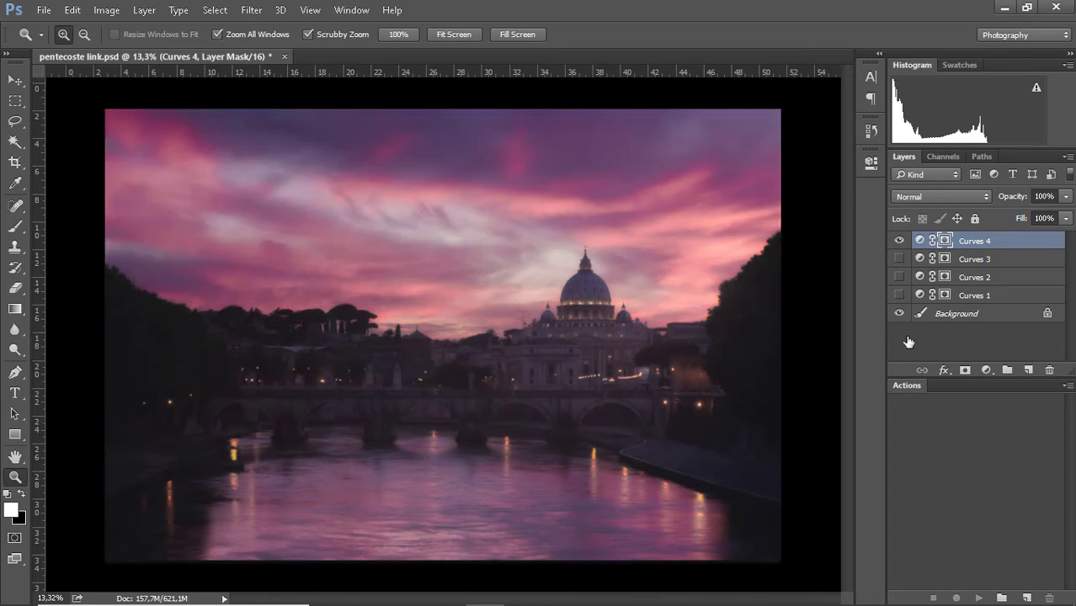
{"action": "left_click", "coordinate": [899, 242]}
{"action": "left_click", "coordinate": [900, 242]}
{"action": "left_click", "coordinate": [900, 243]}
{"action": "left_click", "coordinate": [899, 242]}
{"action": "left_click", "coordinate": [900, 243]}
Disable the Curves 4 mask once more and check the image with the unmasked adjustment hidden and shown.
{"action": "left_click", "coordinate": [946, 243], "text": "shift"}
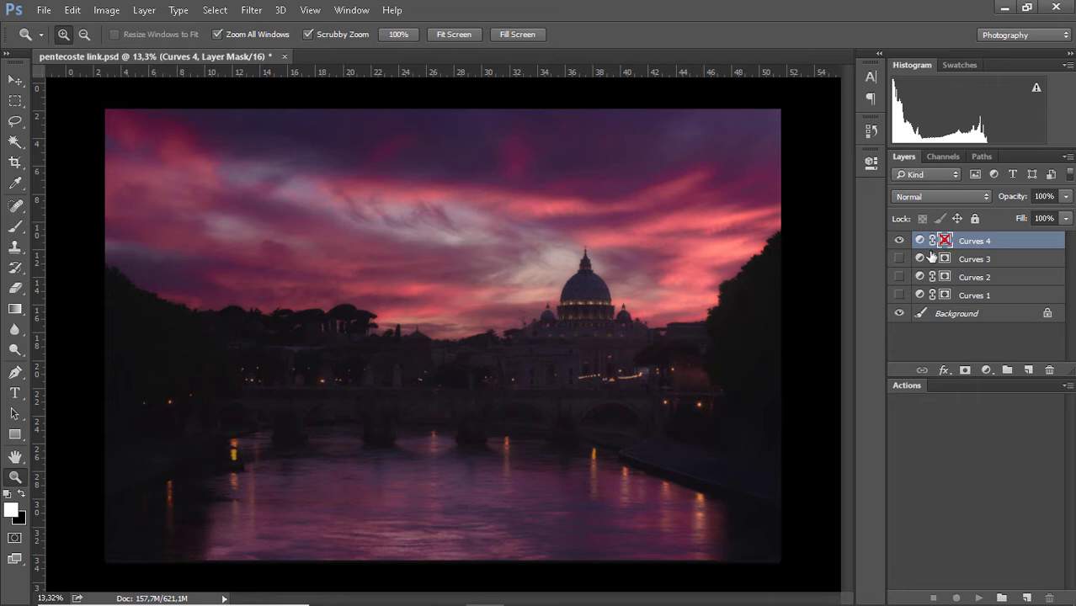
{"action": "left_click", "coordinate": [900, 242]}
{"action": "left_click", "coordinate": [900, 242]}
{"action": "left_click", "coordinate": [899, 243]}
{"action": "left_click", "coordinate": [900, 243]}
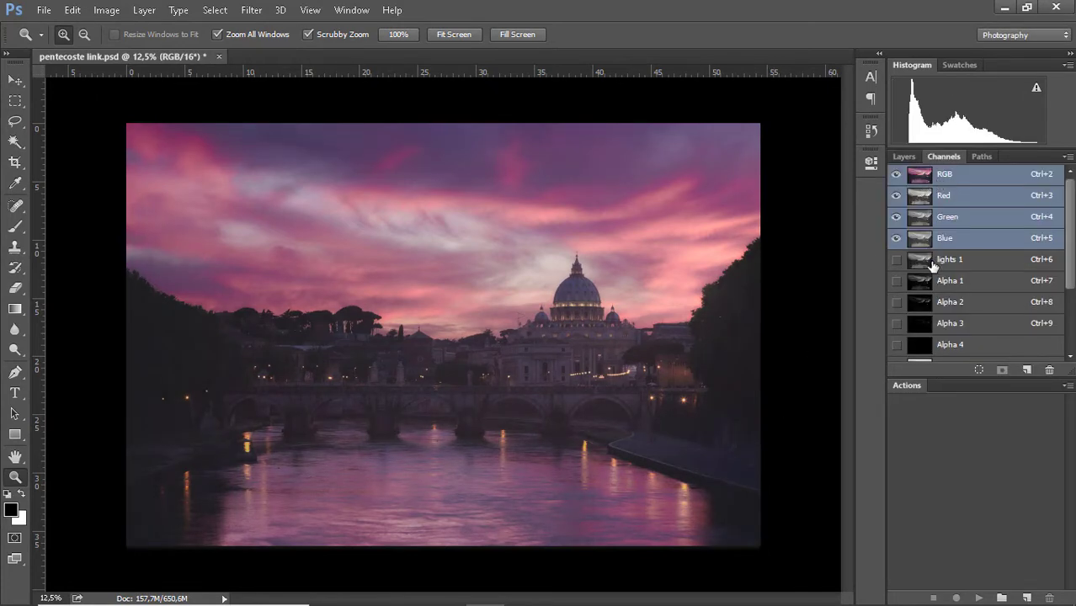
Display the lights 1 channel on its own and look through the list of lights and darks channels.
{"action": "left_click", "coordinate": [930, 262]}
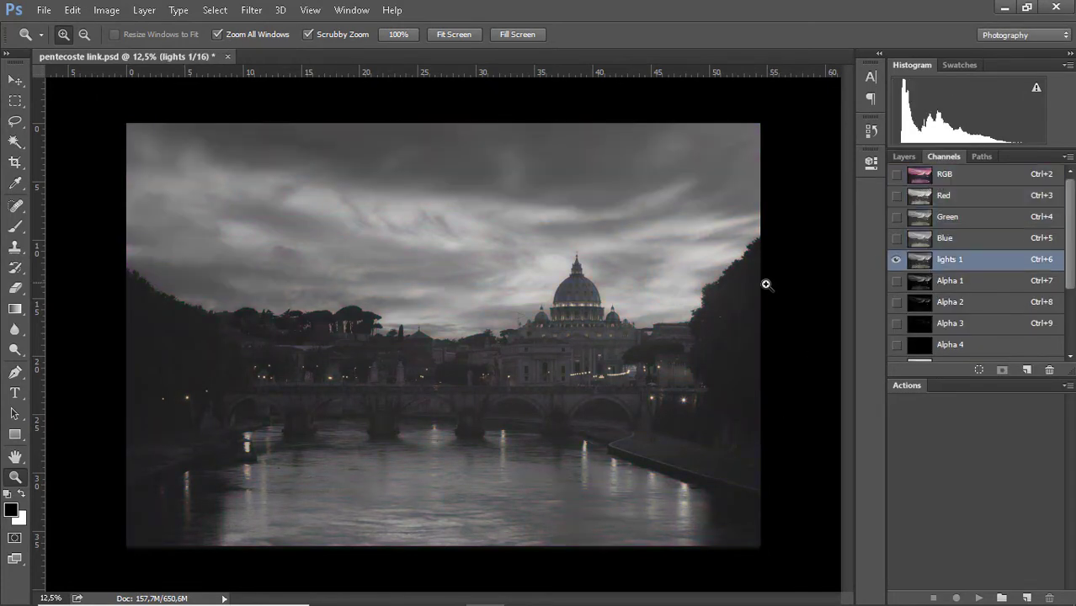
{"action": "left_click_drag", "start_coordinate": [723, 309], "coordinate": [715, 308]}
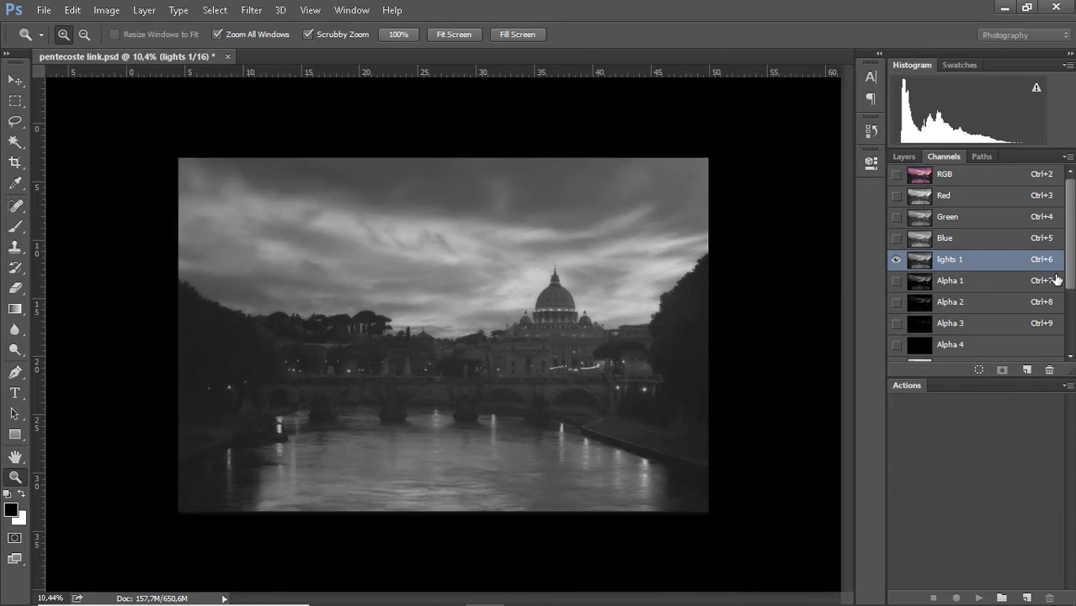
{"action": "left_click_drag", "start_coordinate": [1071, 279], "coordinate": [1071, 314]}
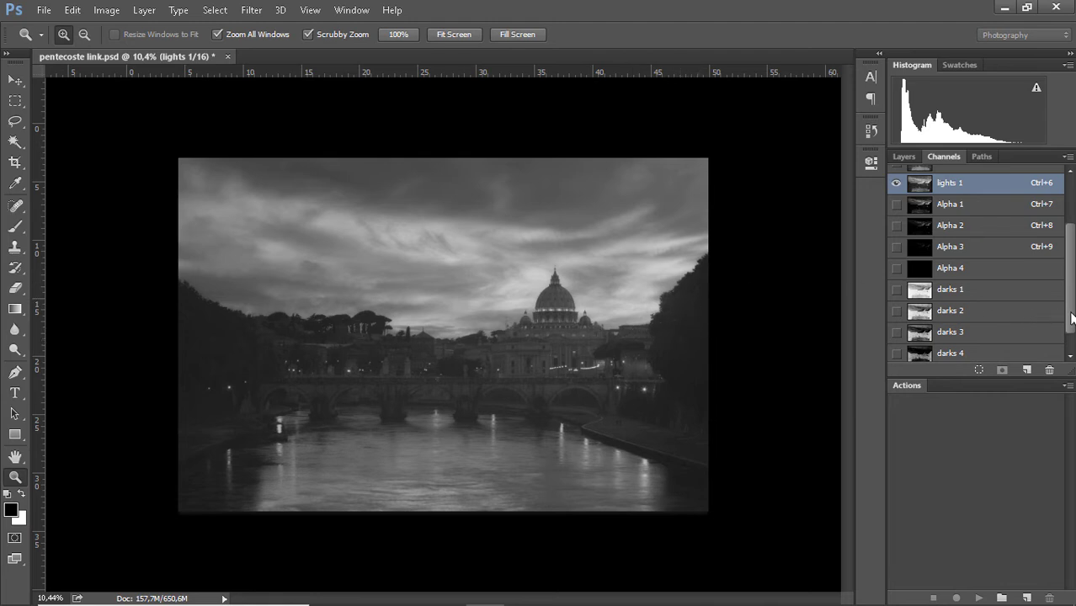
{"action": "left_click_drag", "start_coordinate": [1072, 318], "coordinate": [1071, 280]}
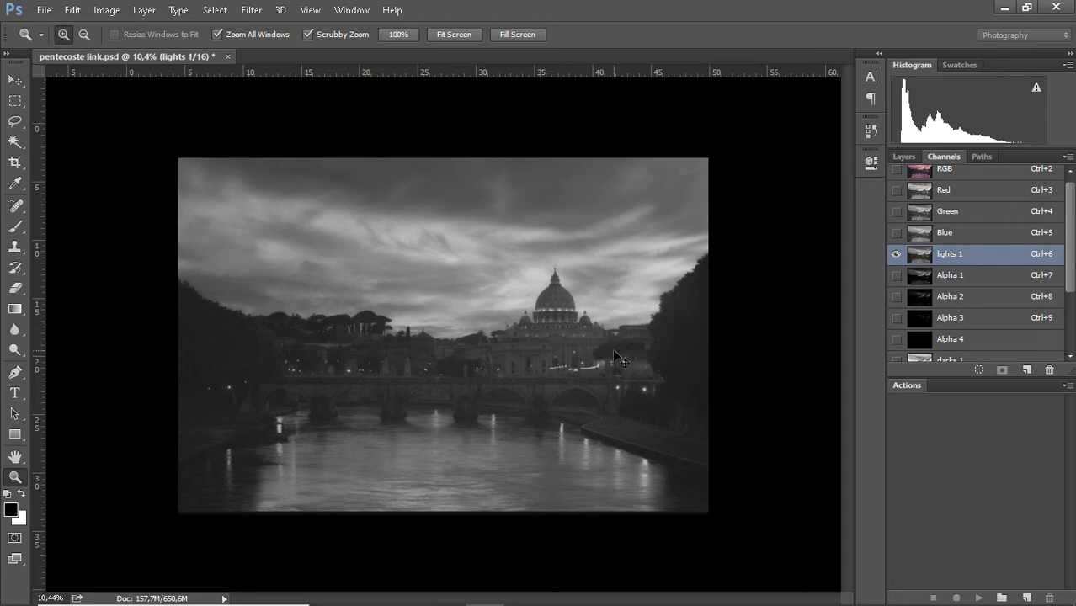
Select the entire image and return to the RGB composite channel.
{"action": "key", "text": "ctrl+a"}
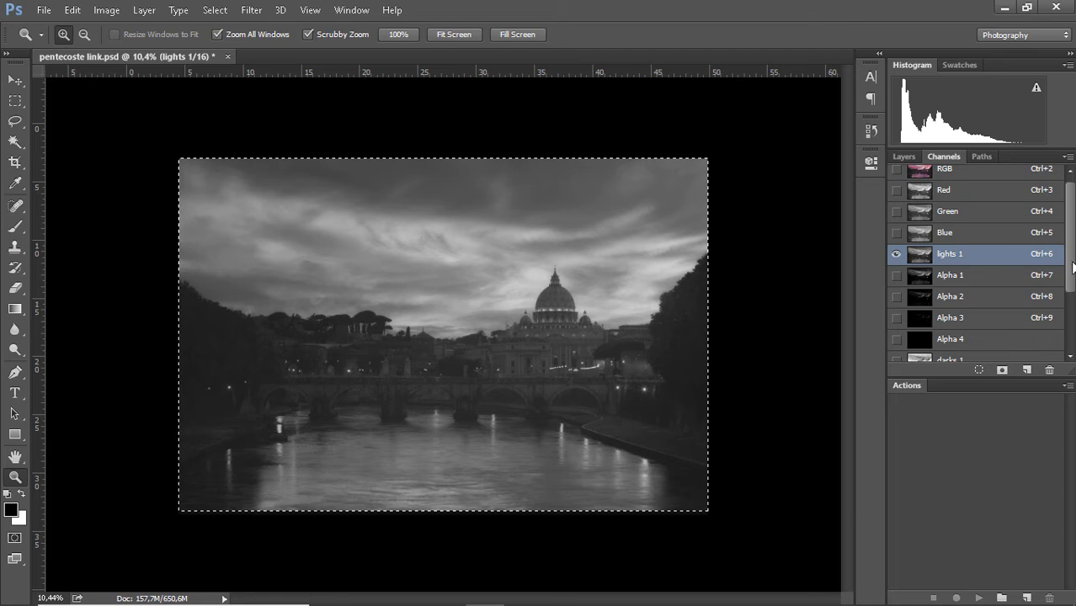
{"action": "scroll", "coordinate": [1073, 266], "scroll_direction": "up", "scroll_amount": 1}
{"action": "left_click", "coordinate": [945, 174]}
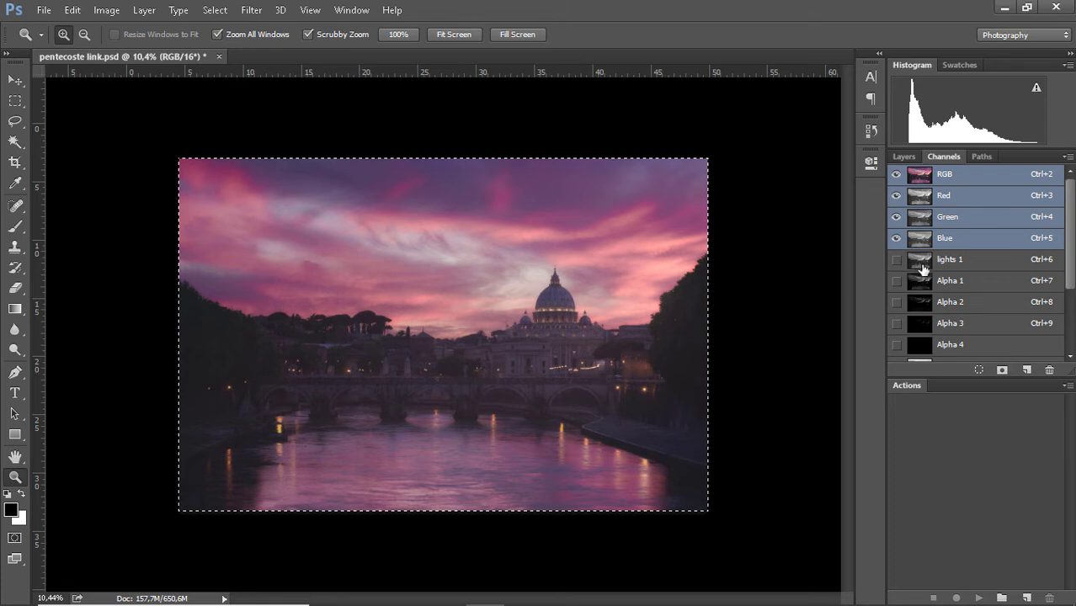
Subtract the lights 1 and darks 1 channels from the full-image selection, accepting the warning about invisible selection edges.
{"action": "scroll", "coordinate": [1073, 276], "scroll_direction": "down", "scroll_amount": 2}
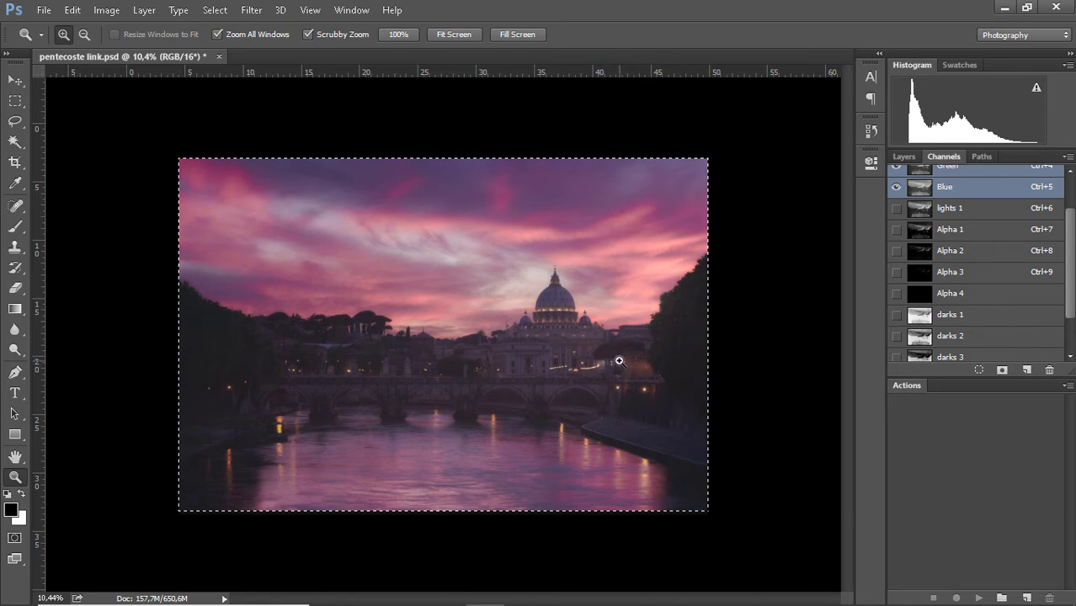
{"action": "left_click", "coordinate": [927, 217]}
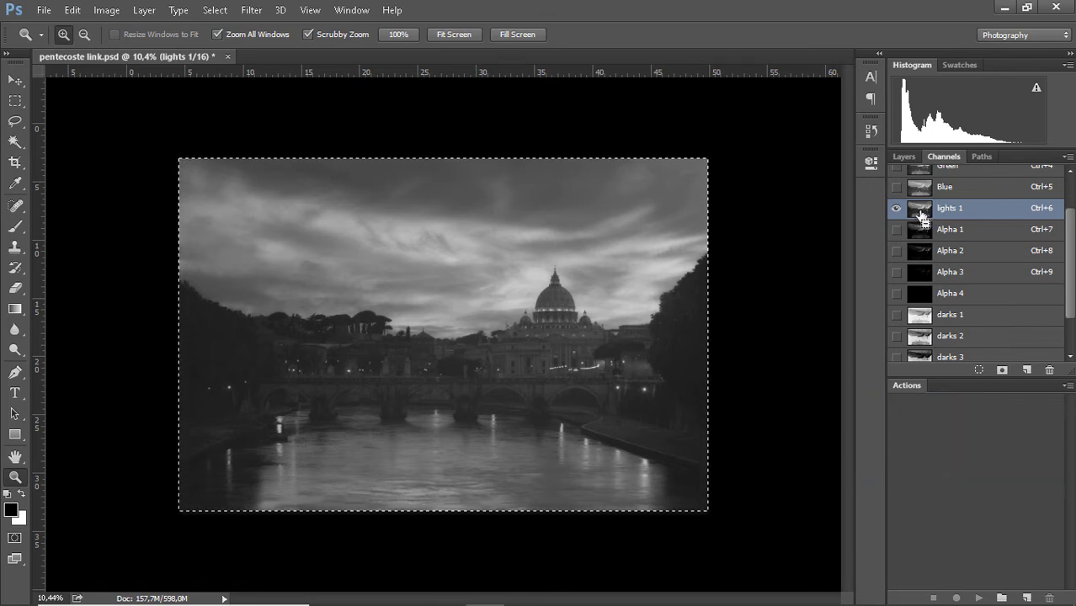
{"action": "left_click", "coordinate": [921, 217], "text": "ctrl+alt"}
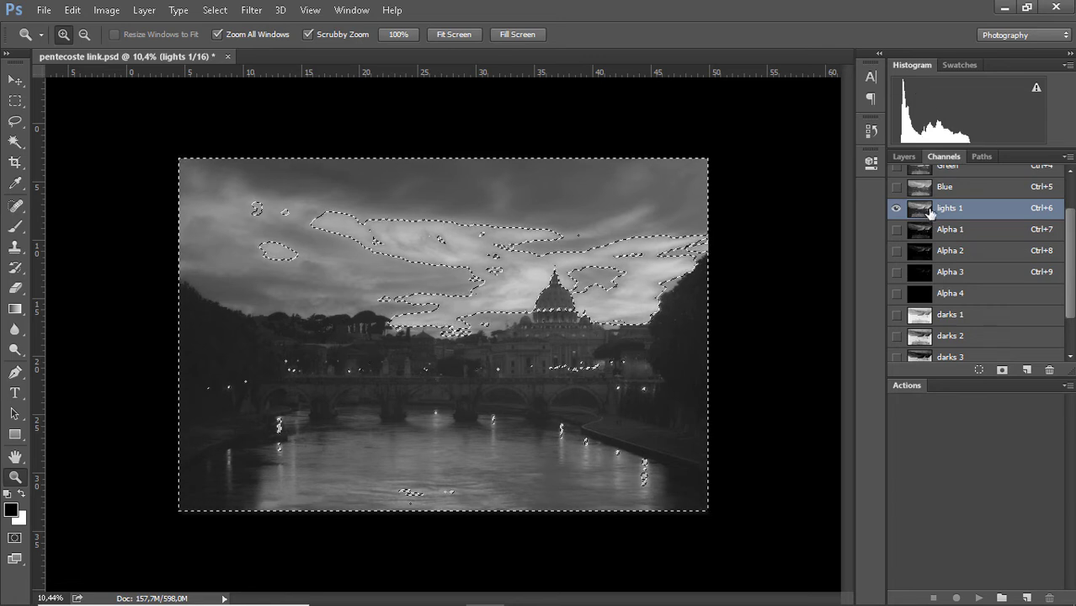
{"action": "scroll", "coordinate": [1073, 266], "scroll_direction": "down", "scroll_amount": 2}
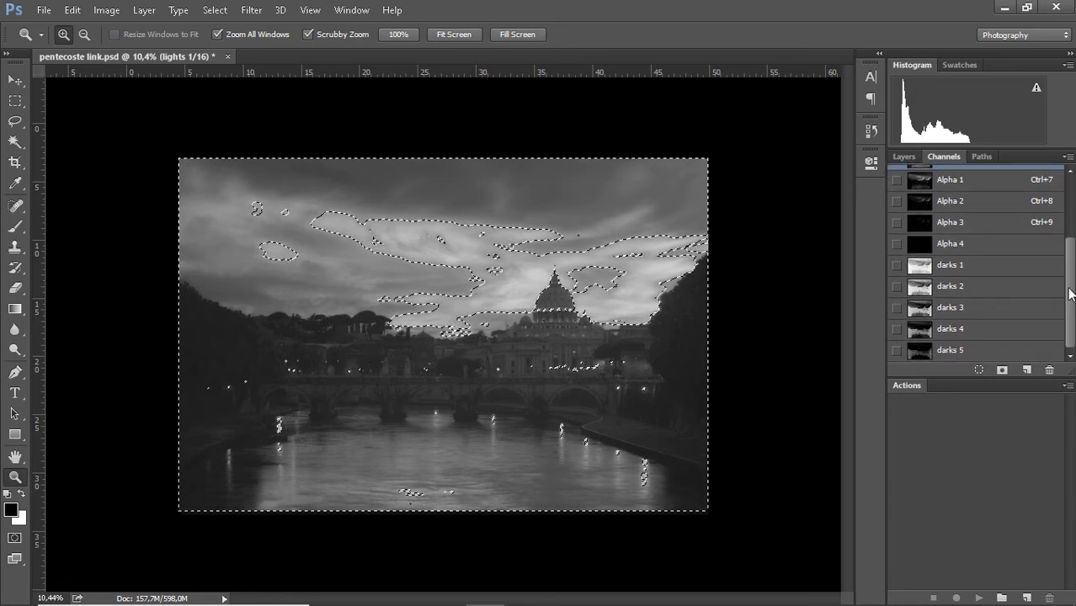
{"action": "left_click", "coordinate": [954, 269]}
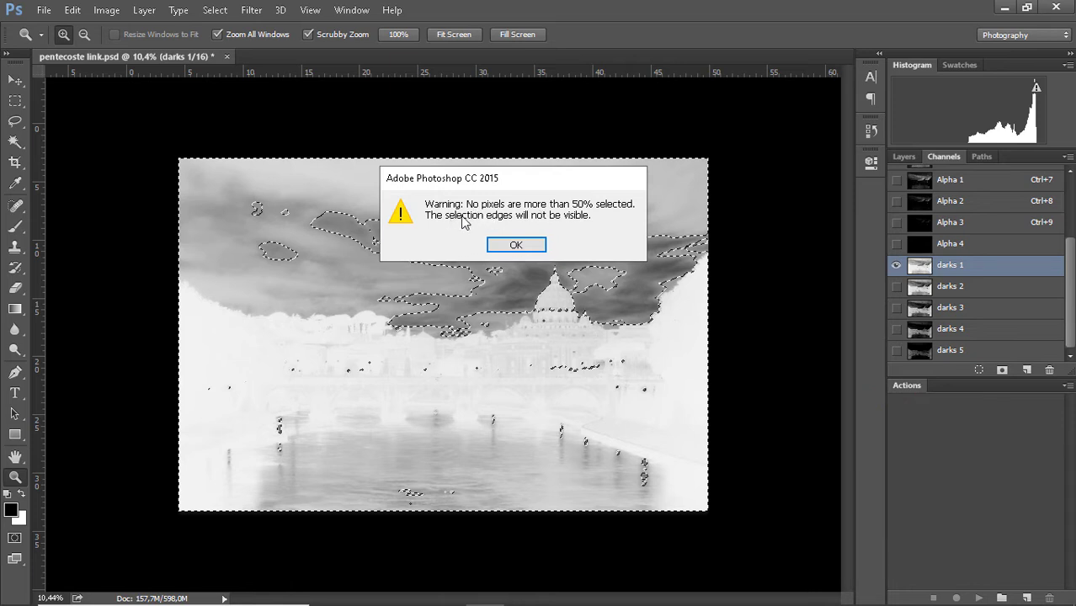
{"action": "left_click", "coordinate": [517, 245]}
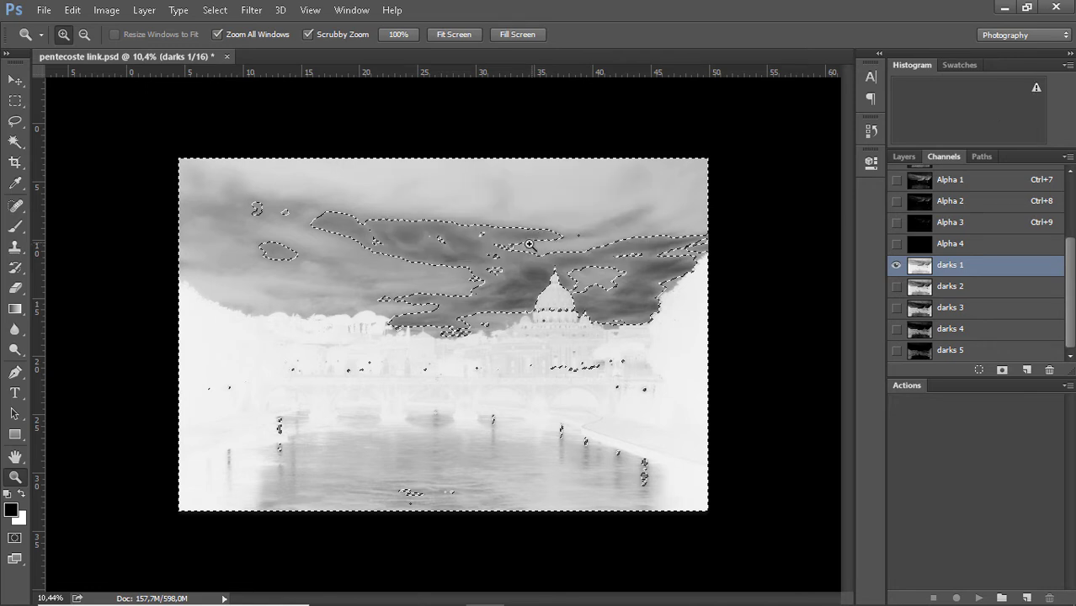
Save the remaining selection as a new channel and rename it midtones 1.
{"action": "left_click", "coordinate": [1003, 372]}
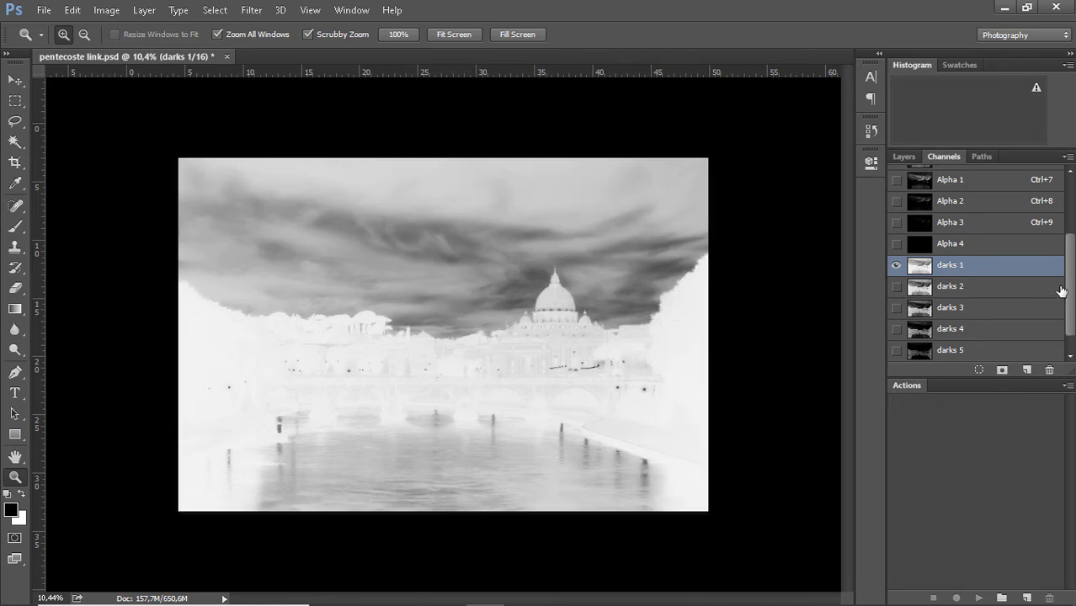
{"action": "left_click_drag", "start_coordinate": [1065, 288], "coordinate": [1061, 341]}
{"action": "double_click", "coordinate": [956, 352]}
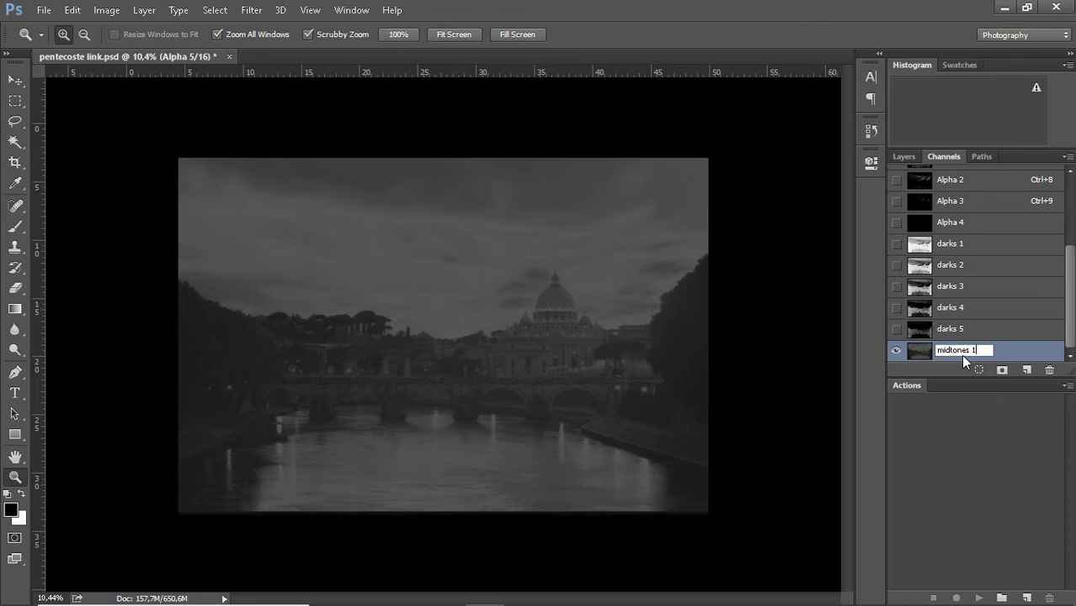
{"action": "key", "text": "Return"}
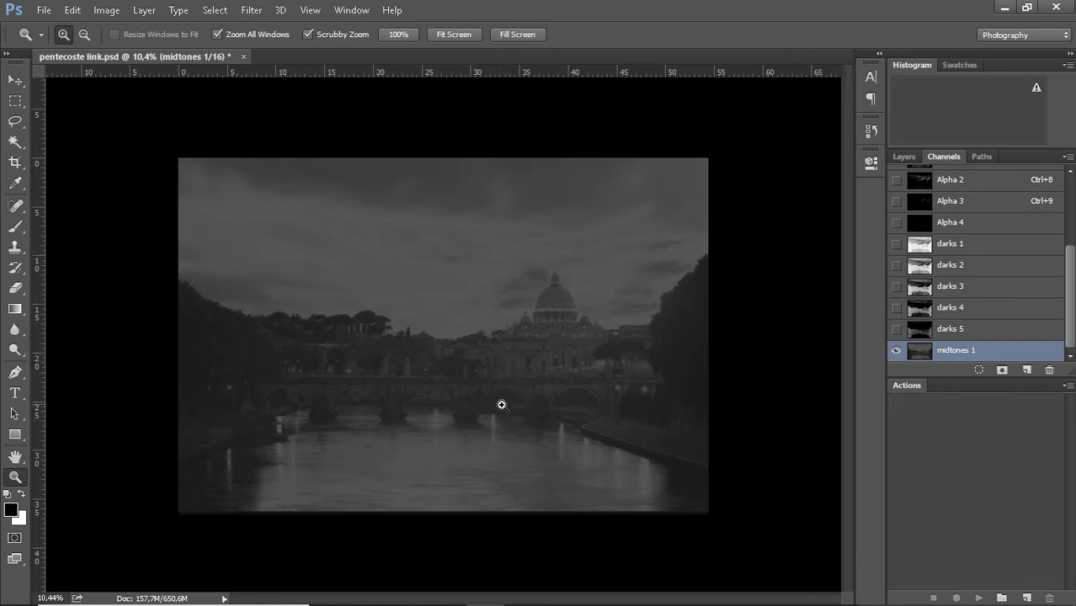
Examine the midtones 1 channel, switch back to the RGB composite, and select the entire image for the next mask.
{"action": "left_click_drag", "start_coordinate": [476, 411], "coordinate": [481, 414]}
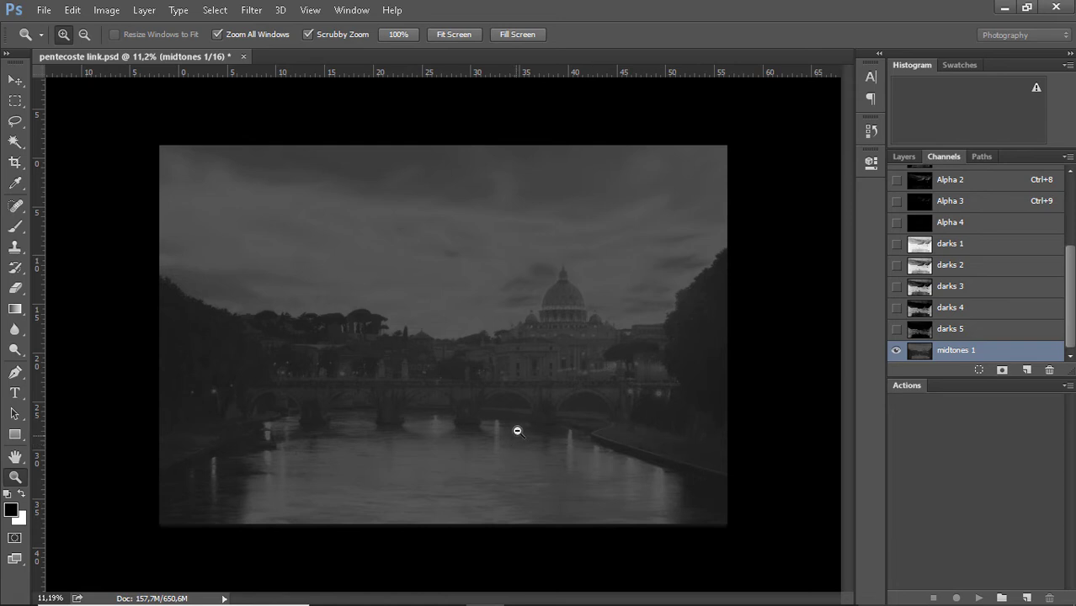
{"action": "left_click_drag", "start_coordinate": [449, 368], "coordinate": [455, 368]}
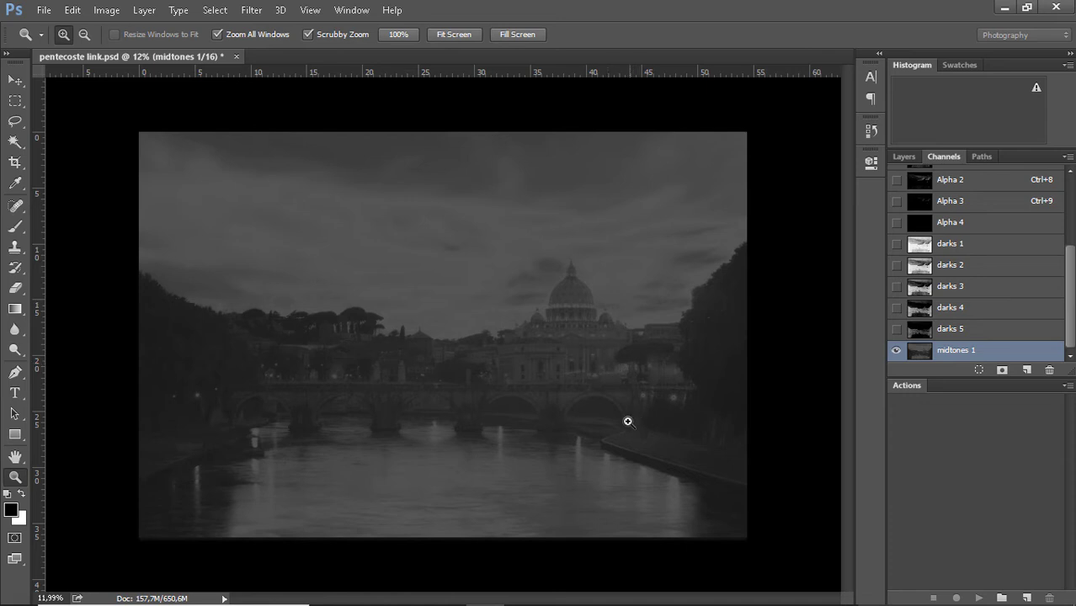
{"action": "key", "text": "ctrl+2"}
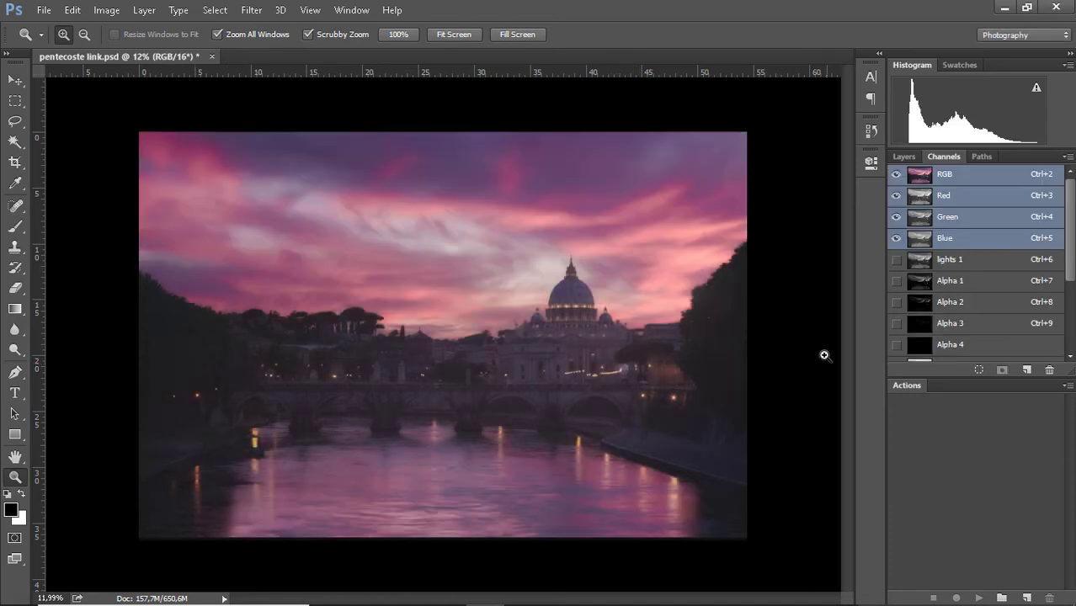
{"action": "left_click_drag", "start_coordinate": [1071, 266], "coordinate": [1060, 324]}
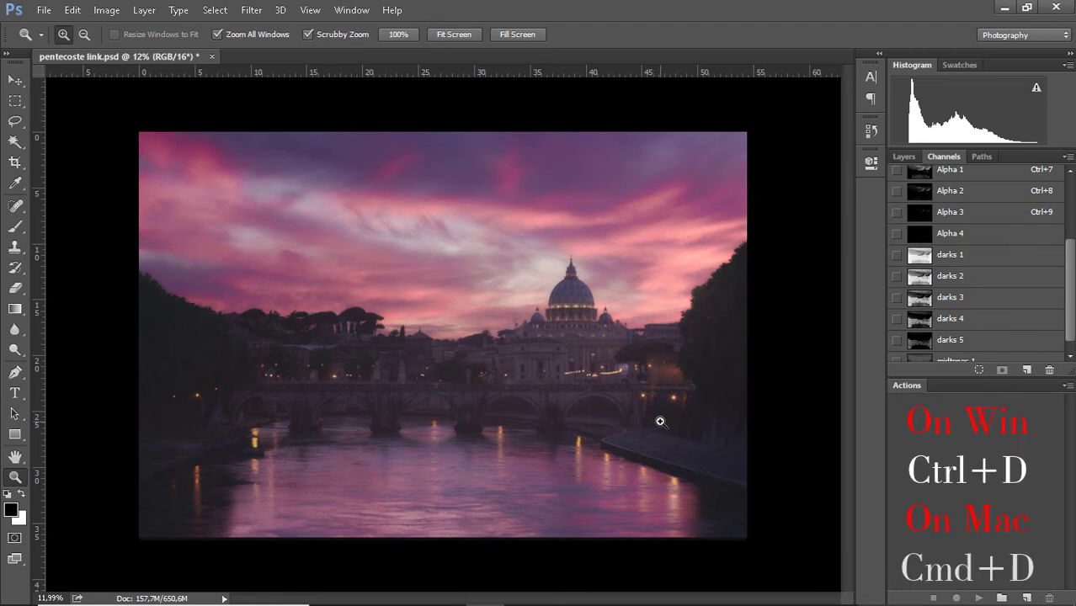
{"action": "scroll", "coordinate": [1073, 278], "scroll_direction": "up", "scroll_amount": 1}
{"action": "left_click_drag", "start_coordinate": [1073, 278], "coordinate": [1051, 215]}
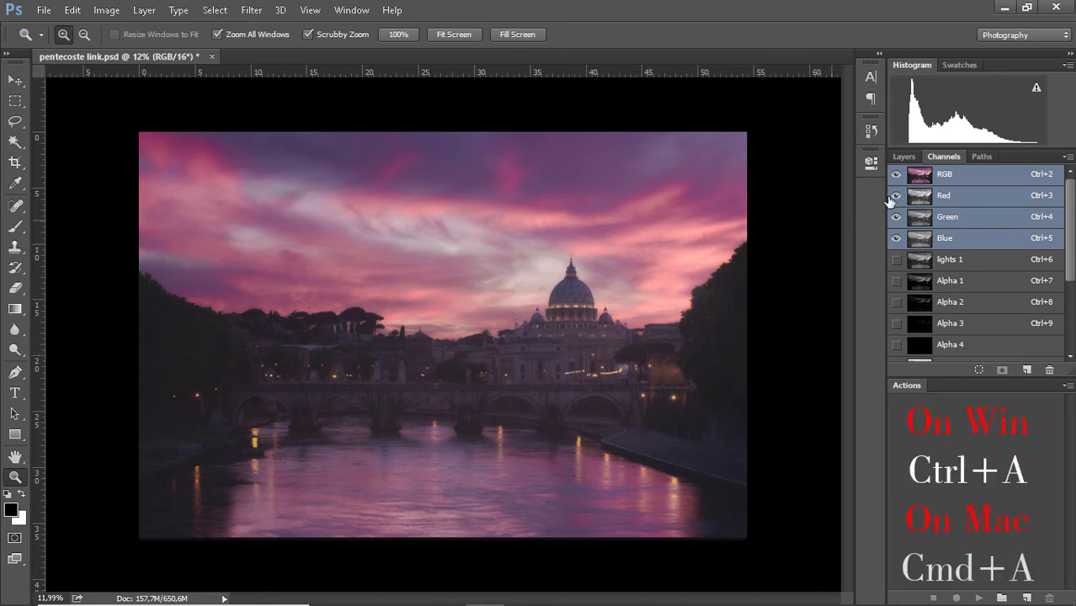
{"action": "key", "text": "ctrl+a"}
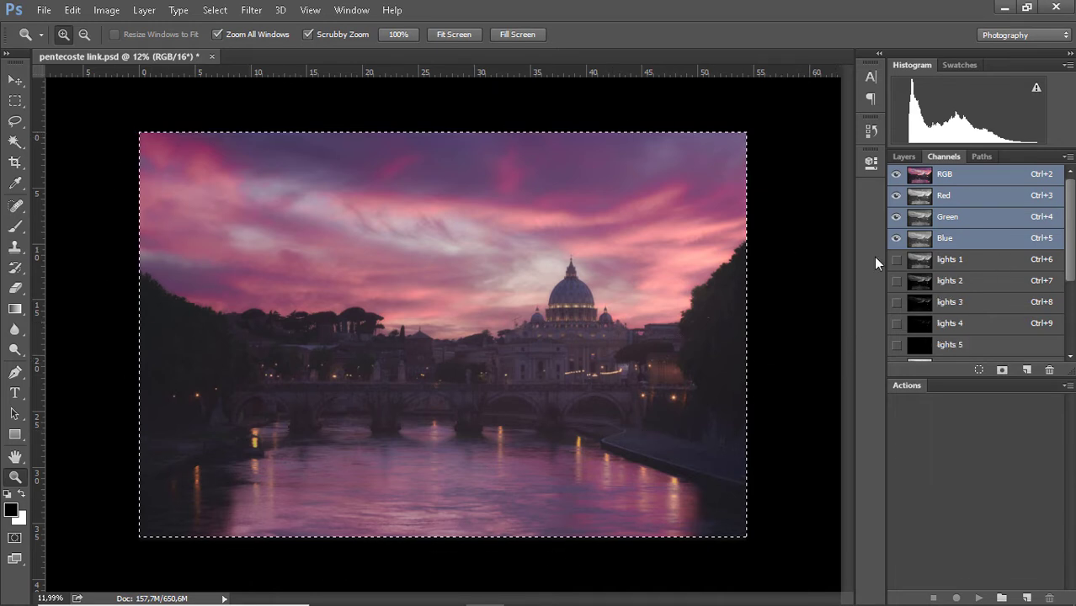
Subtract the lights 2 and darks 2 channels from the full-image selection to isolate a second midtones range.
{"action": "scroll", "coordinate": [1068, 254], "scroll_direction": "down", "scroll_amount": 2}
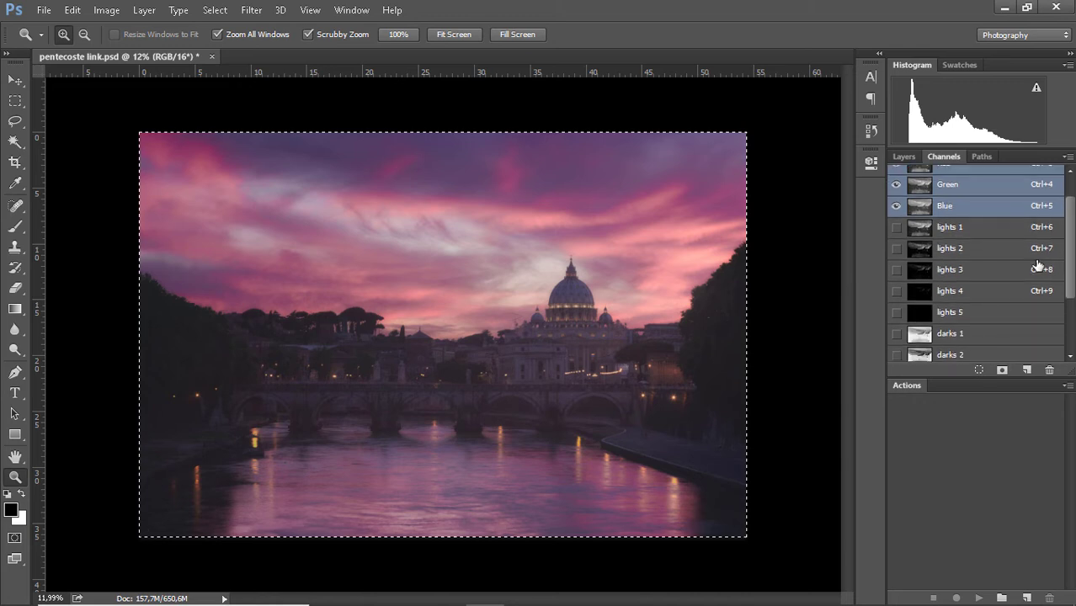
{"action": "left_click", "coordinate": [960, 253]}
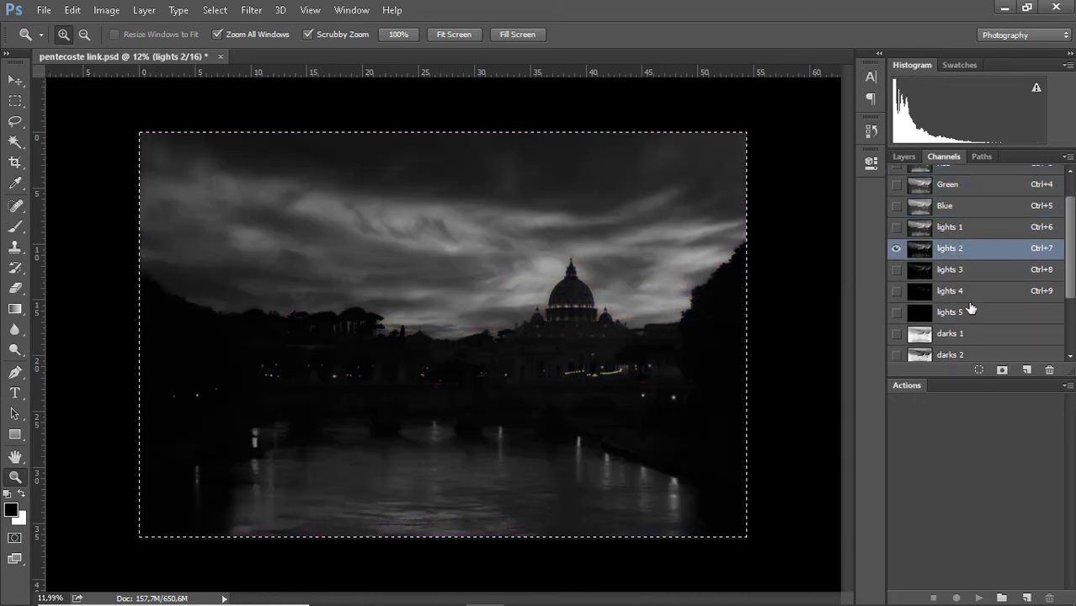
{"action": "scroll", "coordinate": [1065, 274], "scroll_direction": "down", "scroll_amount": 2}
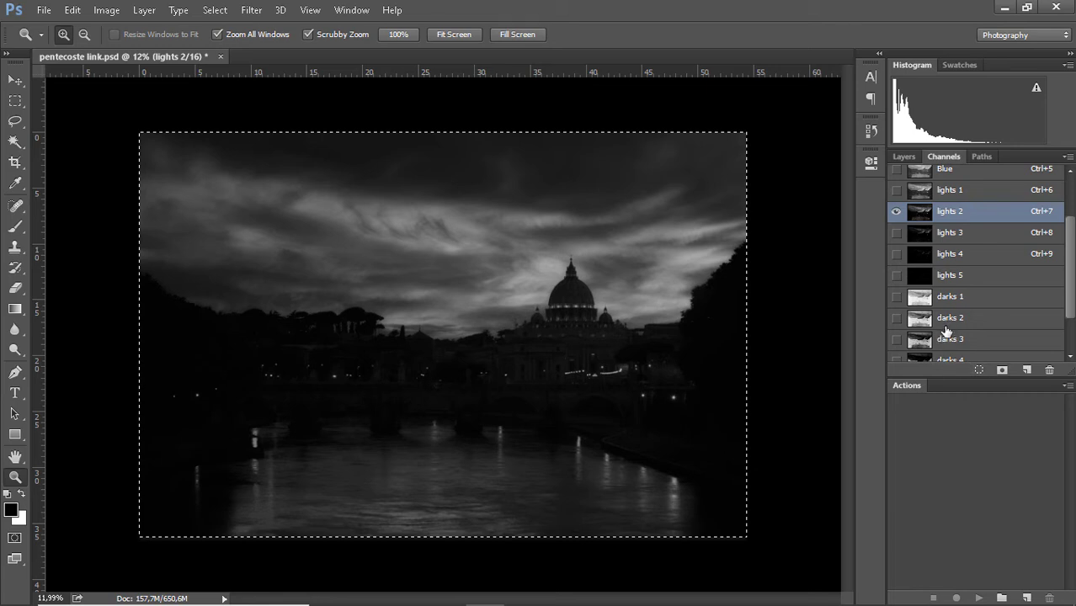
{"action": "left_click", "coordinate": [924, 218], "text": "ctrl+alt"}
{"action": "left_click", "coordinate": [926, 321]}
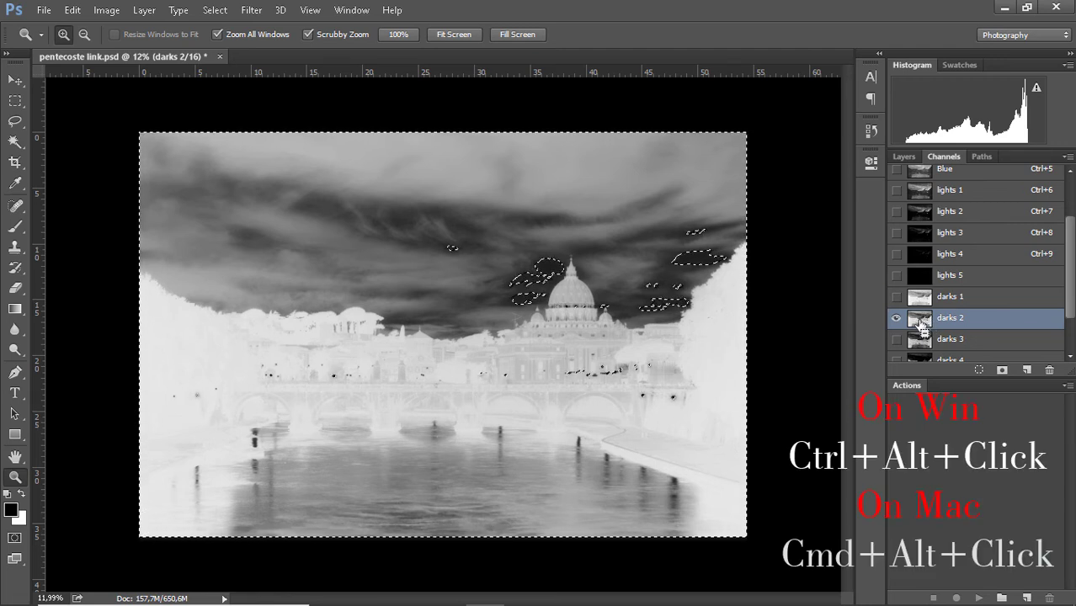
{"action": "left_click", "coordinate": [924, 324], "text": "ctrl+alt"}
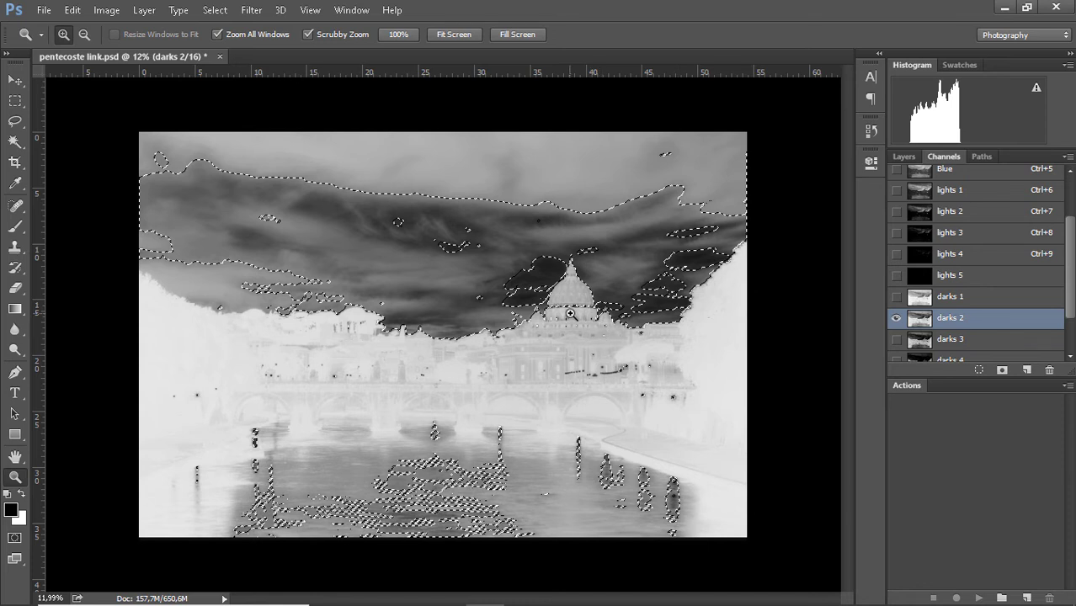
{"action": "scroll", "coordinate": [1011, 337], "scroll_direction": "down", "scroll_amount": 3}
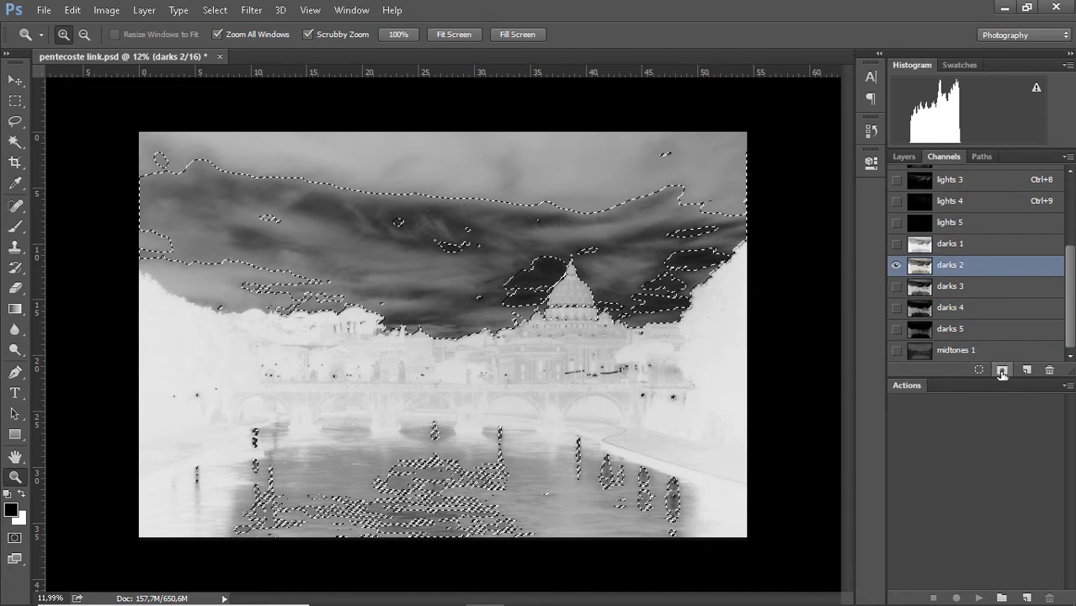
Save the remaining selection as a new channel, rename it midtones 2, and deselect.
{"action": "left_click", "coordinate": [1001, 370]}
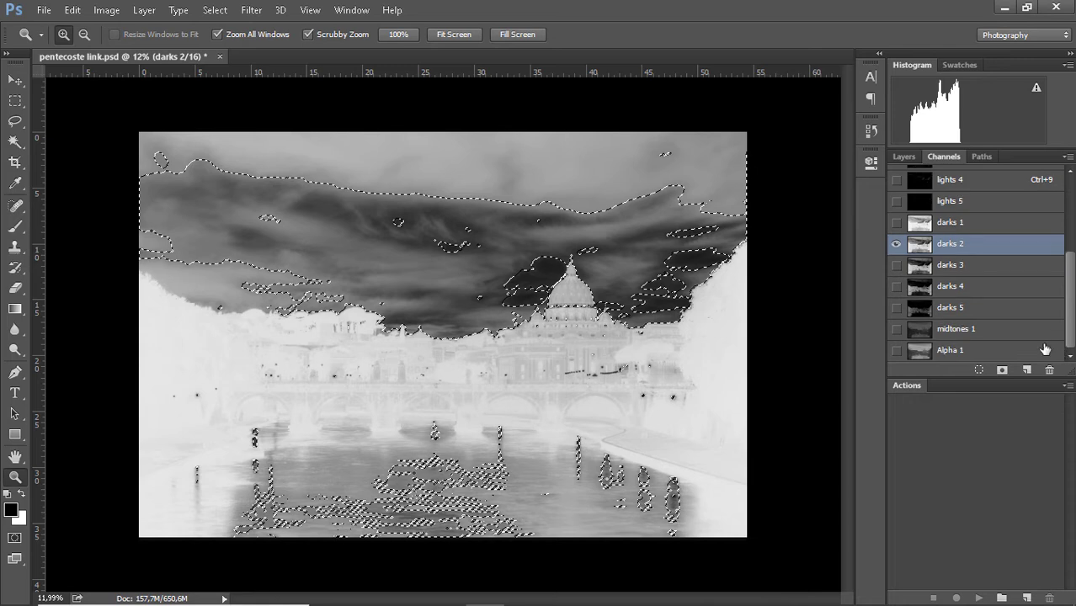
{"action": "left_click", "coordinate": [954, 352]}
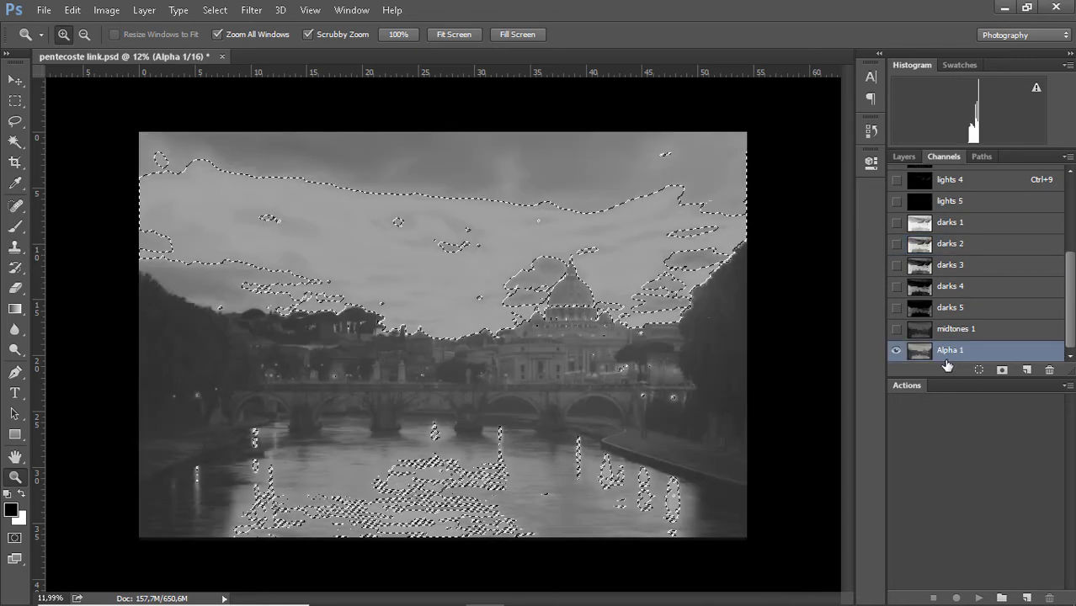
{"action": "double_click", "coordinate": [950, 352]}
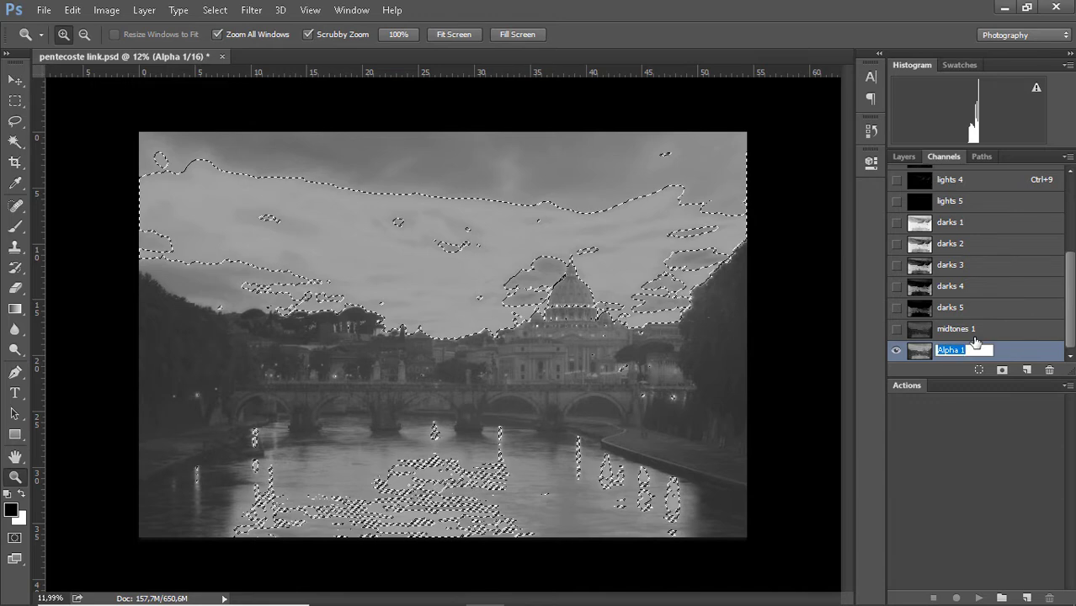
{"action": "type", "text": "mi"}
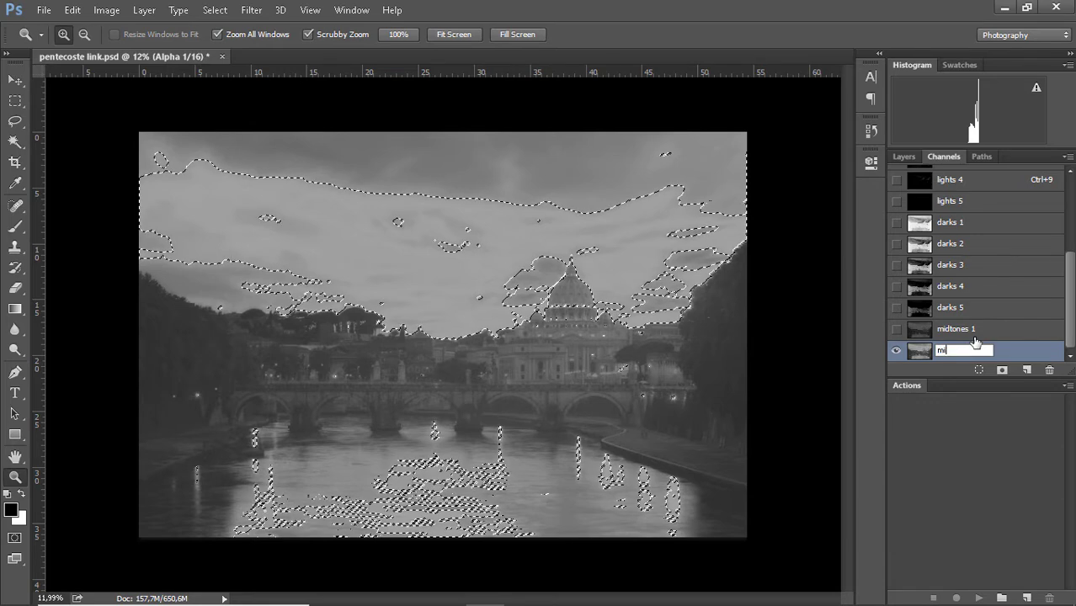
{"action": "type", "text": "dtones 2"}
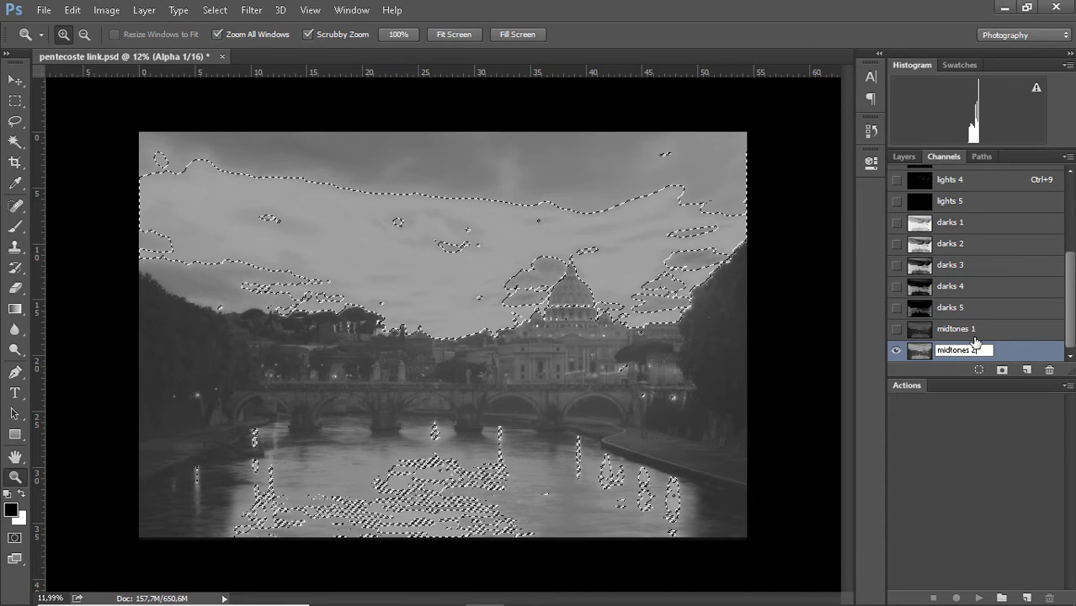
{"action": "key", "text": "Return"}
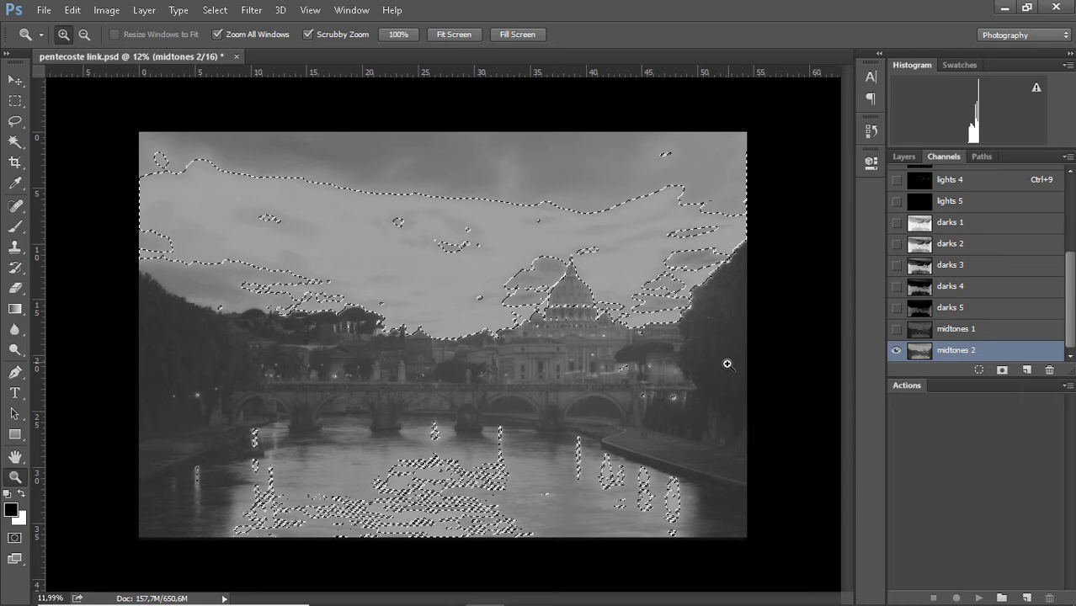
{"action": "left_click_drag", "start_coordinate": [727, 364], "coordinate": [726, 367]}
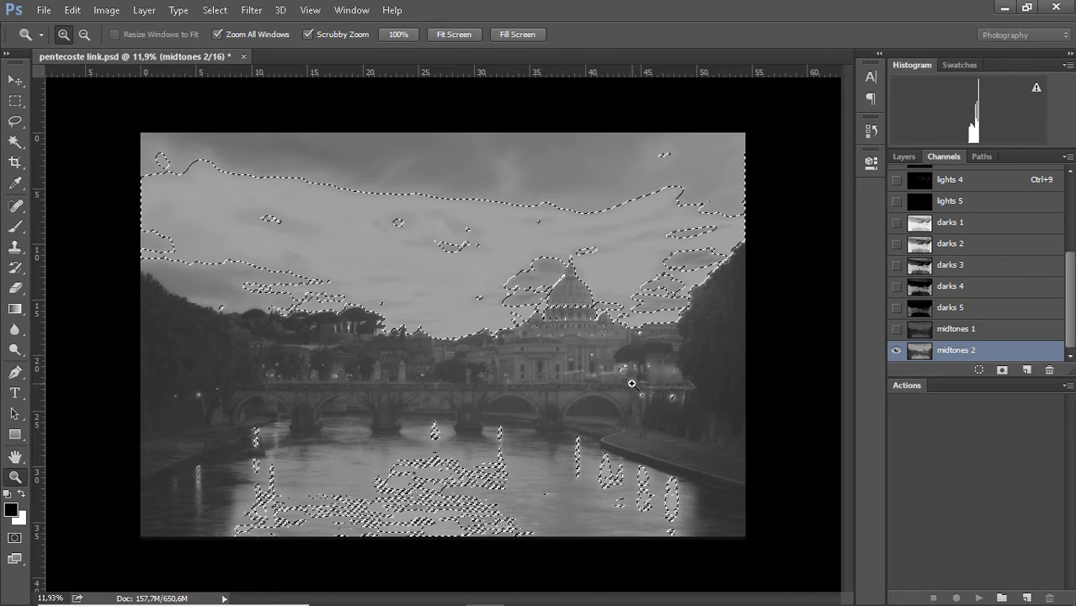
{"action": "key", "text": "ctrl+d"}
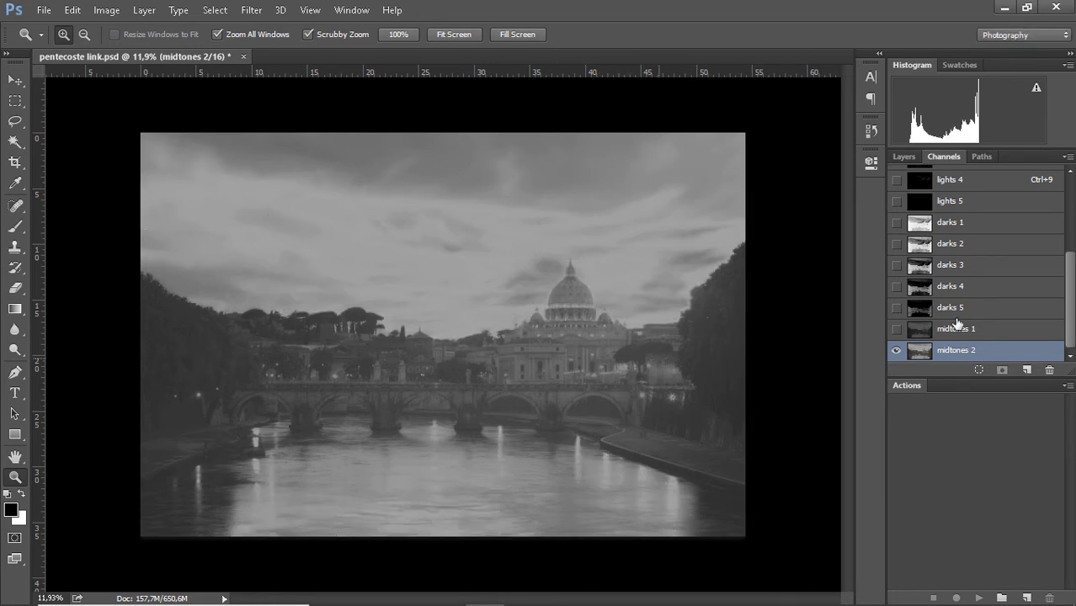
Switch back to the RGB composite and select the entire image.
{"action": "left_click_drag", "start_coordinate": [1071, 305], "coordinate": [1073, 187]}
{"action": "left_click", "coordinate": [964, 177]}
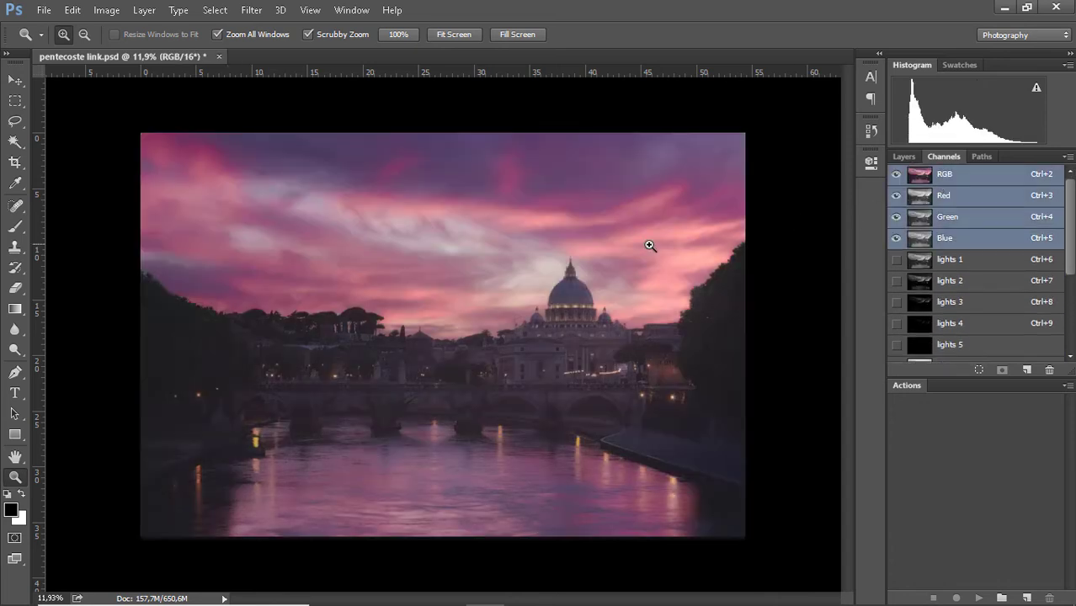
{"action": "key", "text": "ctrl+a"}
Subtract the lights 3 and darks 3 channels from the full-image selection to isolate a third midtones range.
{"action": "left_click_drag", "start_coordinate": [1073, 259], "coordinate": [1073, 281]}
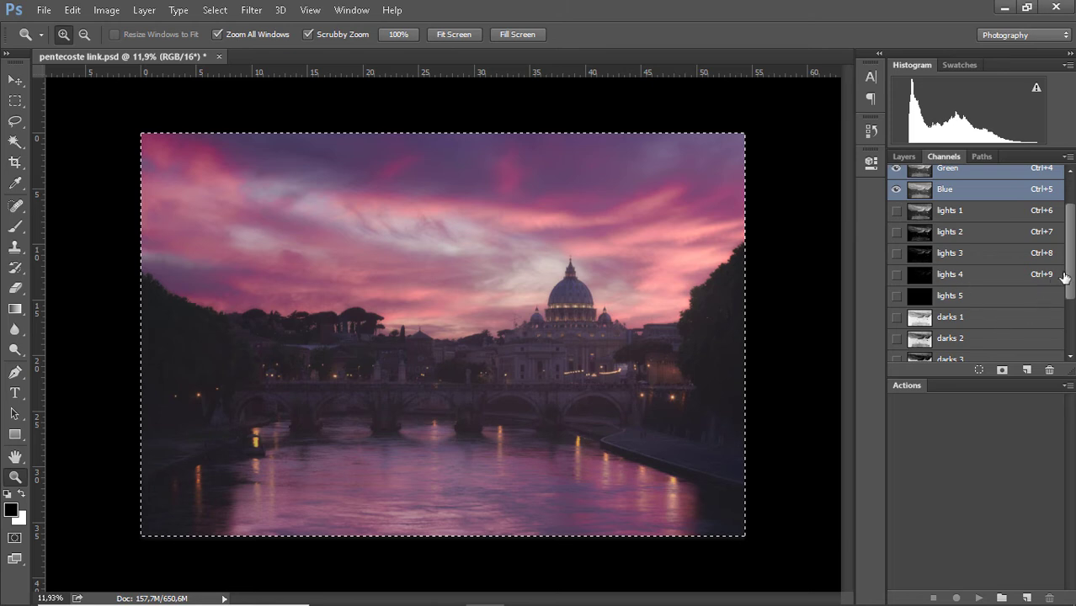
{"action": "scroll", "coordinate": [1010, 295], "scroll_direction": "down", "scroll_amount": 3}
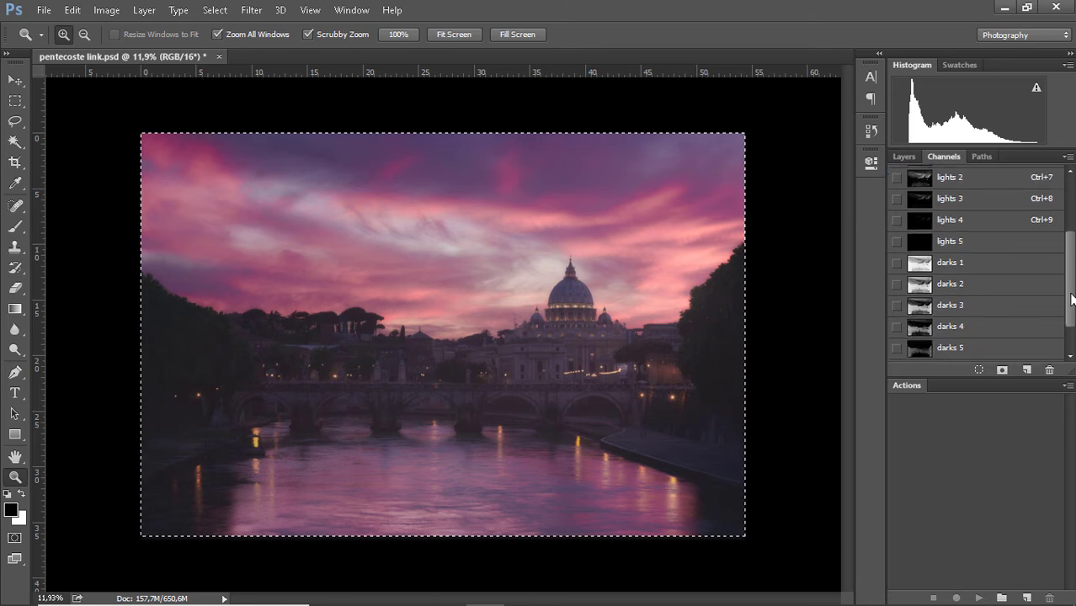
{"action": "scroll", "coordinate": [1010, 287], "scroll_direction": "up", "scroll_amount": 5}
{"action": "left_click", "coordinate": [950, 288]}
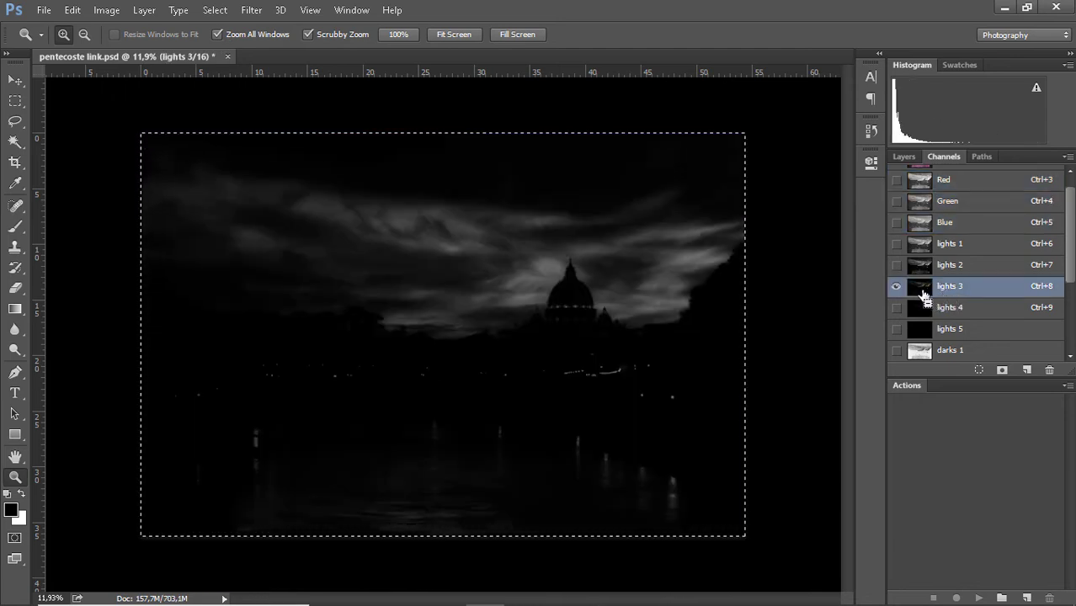
{"action": "left_click", "coordinate": [924, 295], "text": "ctrl"}
{"action": "left_click_drag", "start_coordinate": [1072, 268], "coordinate": [1070, 343]}
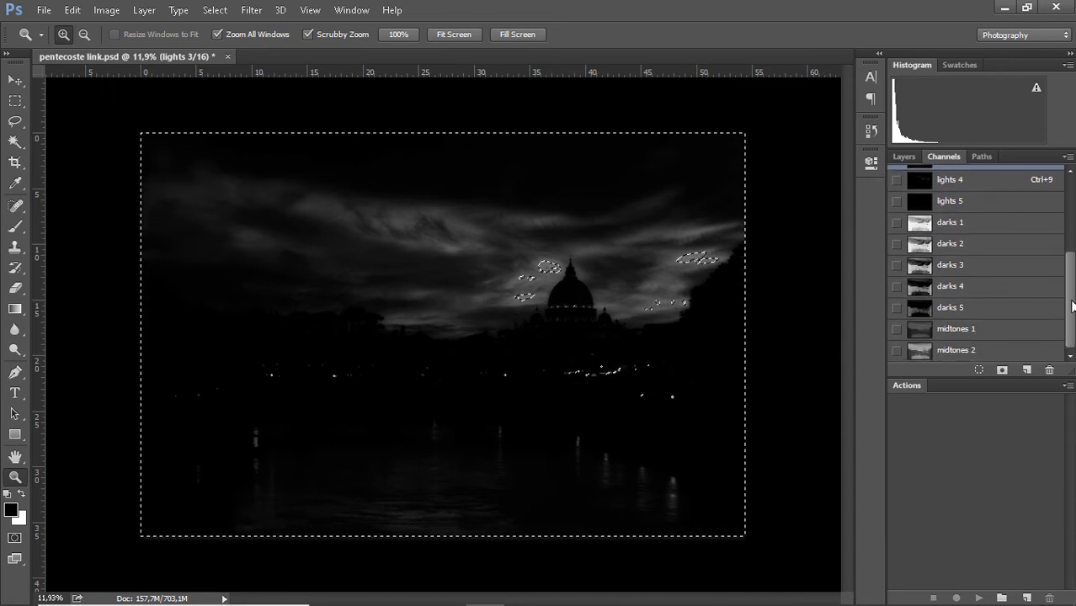
{"action": "scroll", "coordinate": [977, 283], "scroll_direction": "up", "scroll_amount": 1}
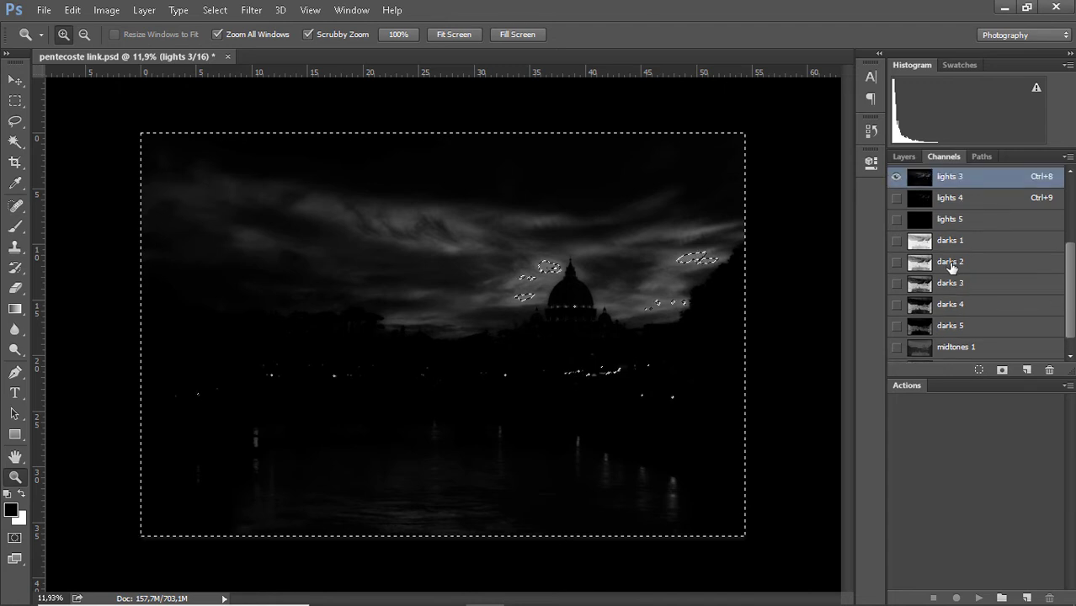
{"action": "left_click", "coordinate": [947, 287]}
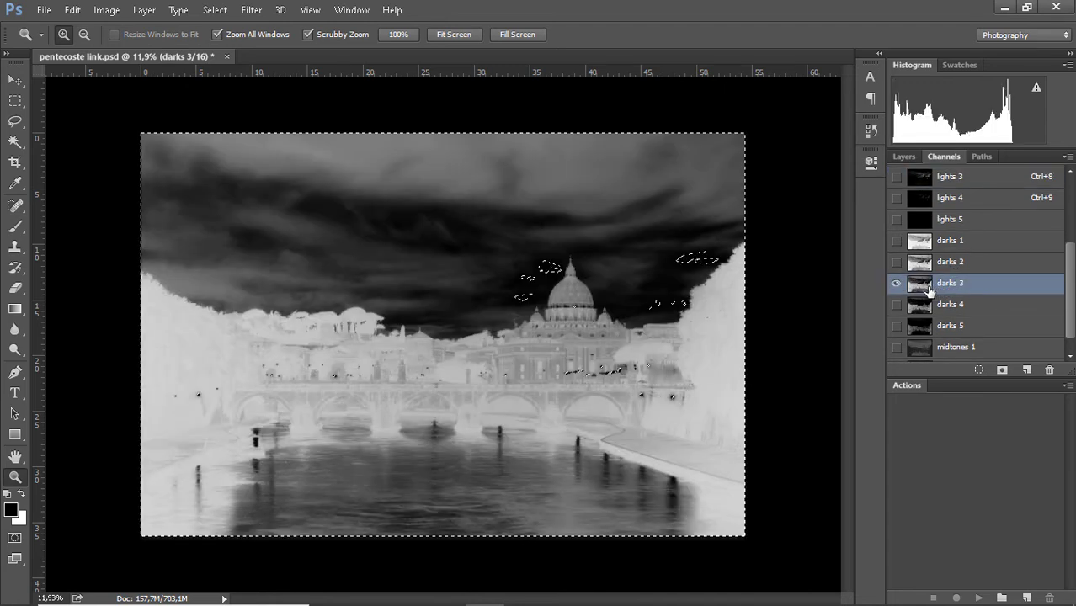
{"action": "left_click", "coordinate": [924, 288], "text": "ctrl+alt"}
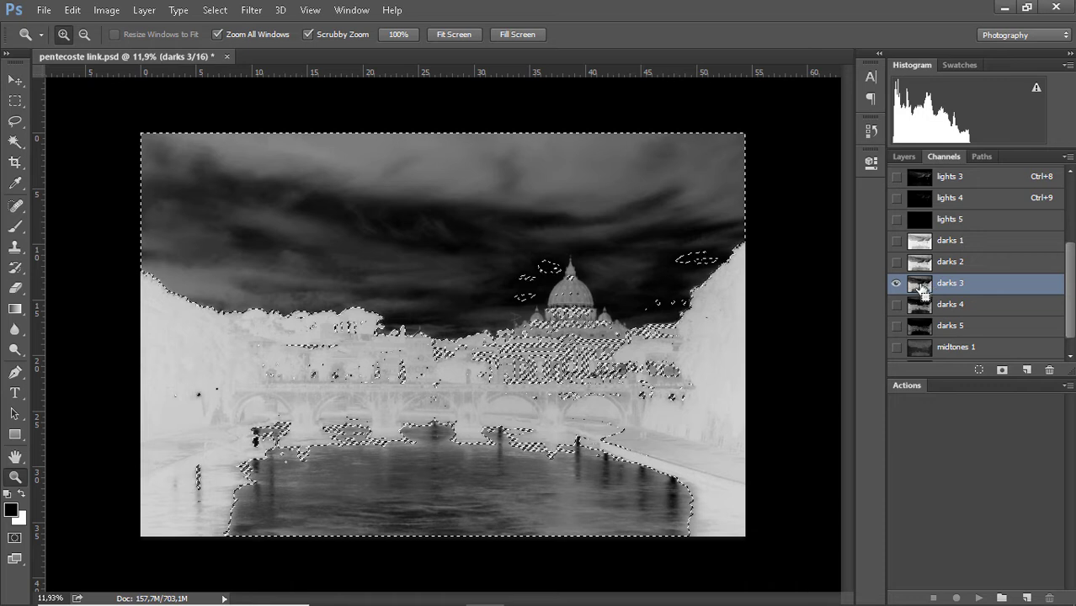
Save the resulting selection as a new channel, rename it midtones 3, and deselect.
{"action": "left_click_drag", "start_coordinate": [1070, 290], "coordinate": [1071, 301]}
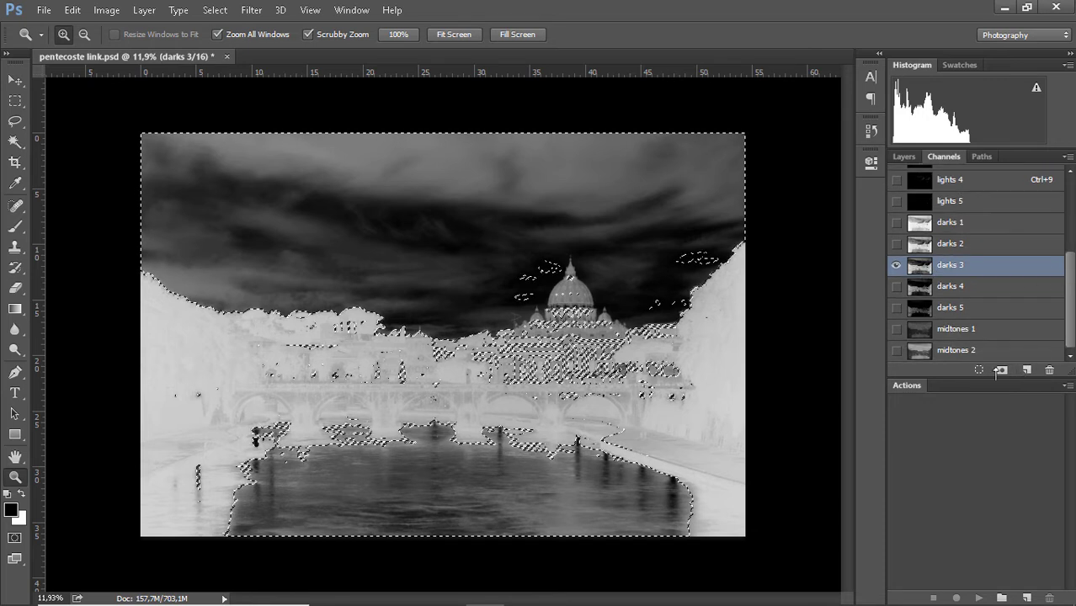
{"action": "left_click", "coordinate": [1002, 373]}
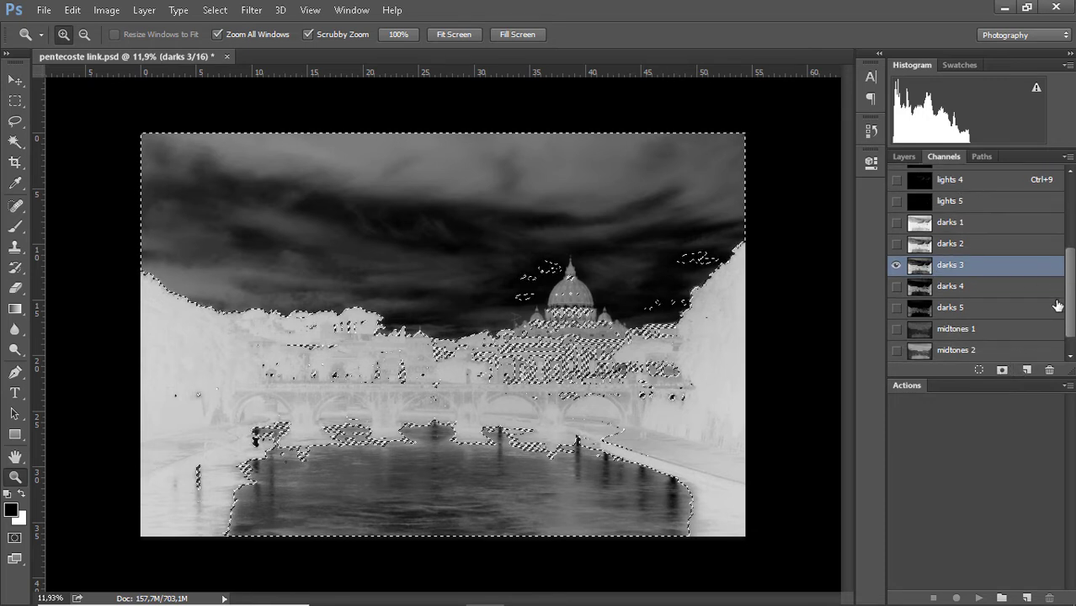
{"action": "left_click_drag", "start_coordinate": [1070, 271], "coordinate": [1068, 307]}
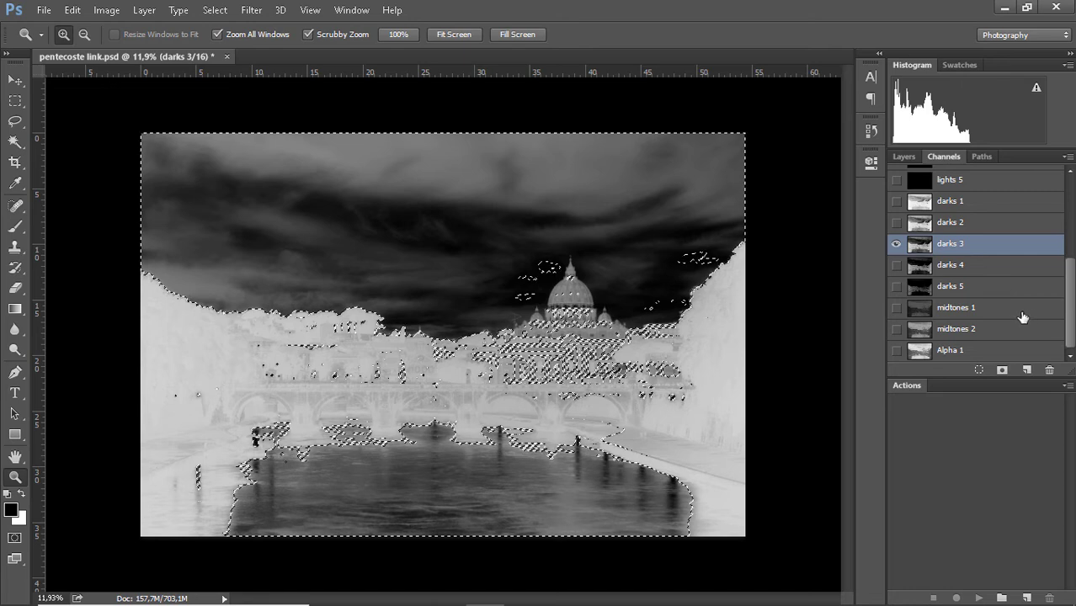
{"action": "left_click", "coordinate": [952, 354]}
{"action": "double_click", "coordinate": [967, 352]}
{"action": "type", "text": "mid"}
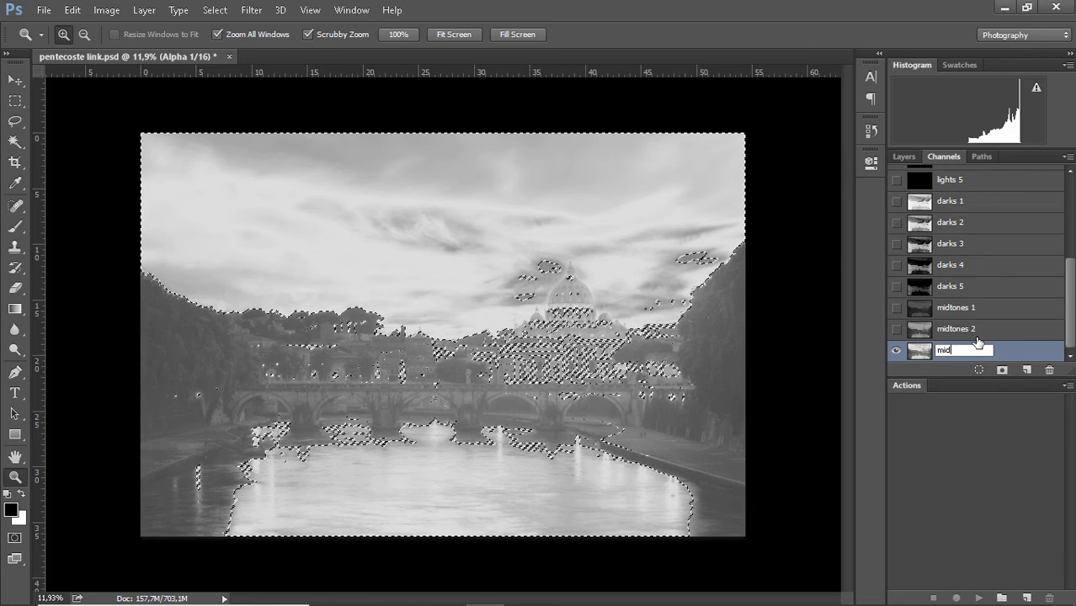
{"action": "type", "text": "tones 3"}
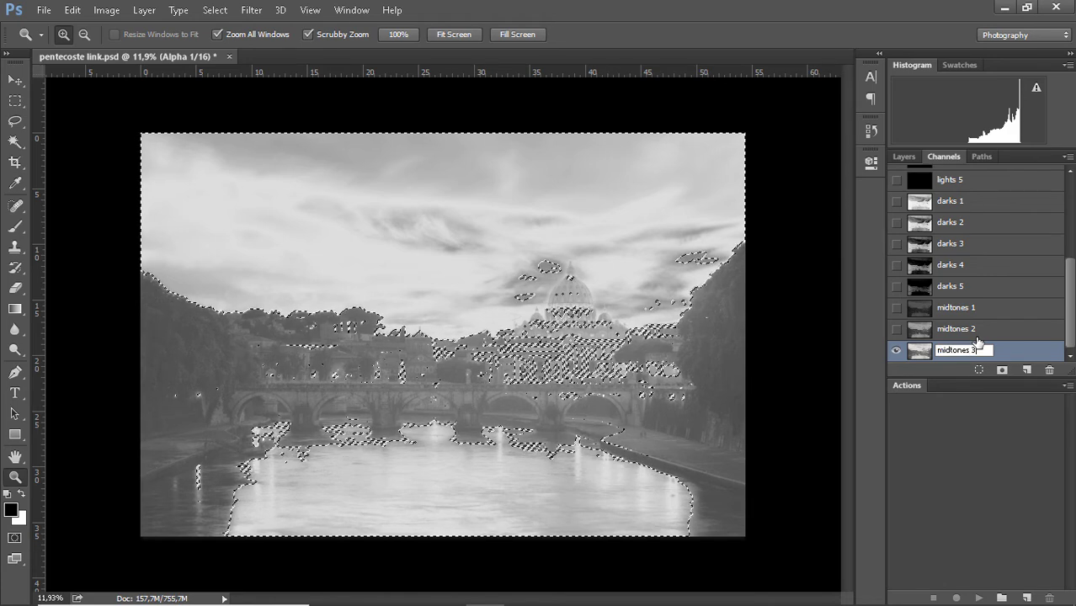
{"action": "key", "text": "Return"}
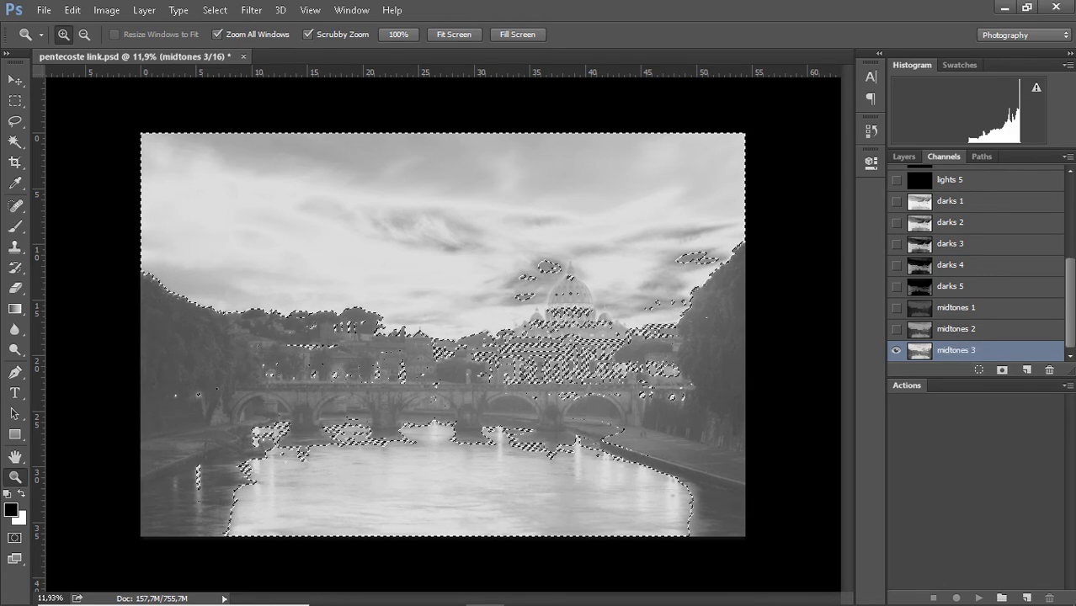
{"action": "key", "text": "ctrl+d"}
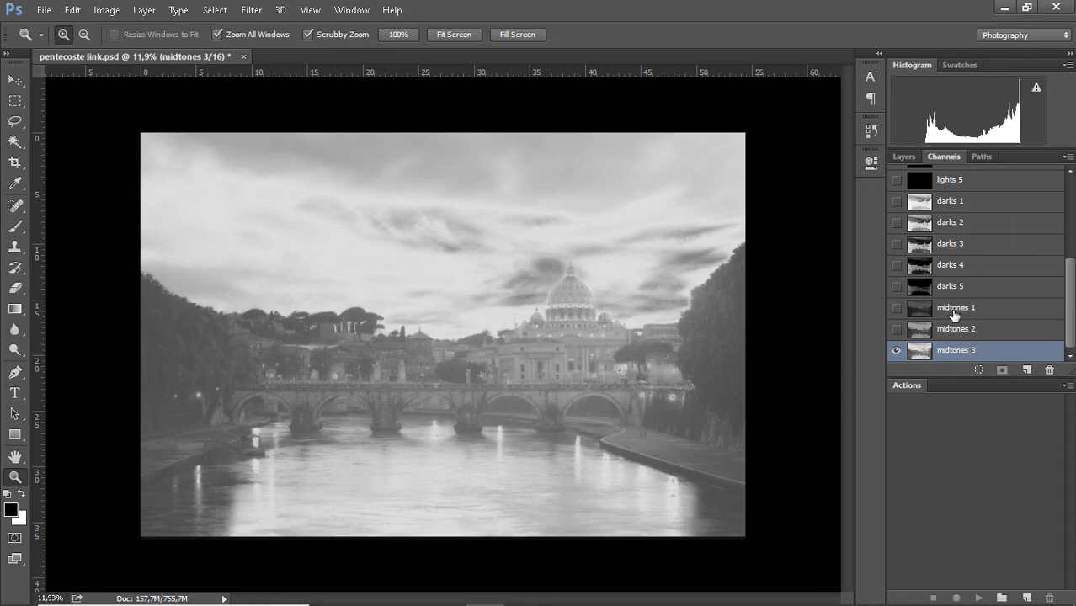
Compare the midtones 1, midtones 2 and midtones 3 channels to see how their tonal coverage differs.
{"action": "left_click", "coordinate": [955, 310]}
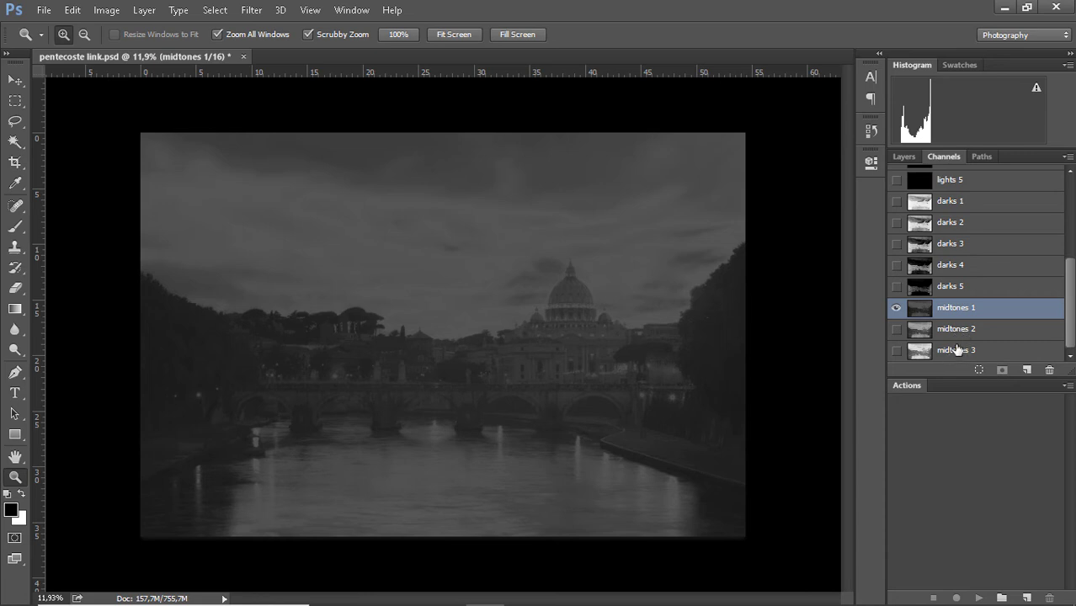
{"action": "left_click", "coordinate": [961, 354]}
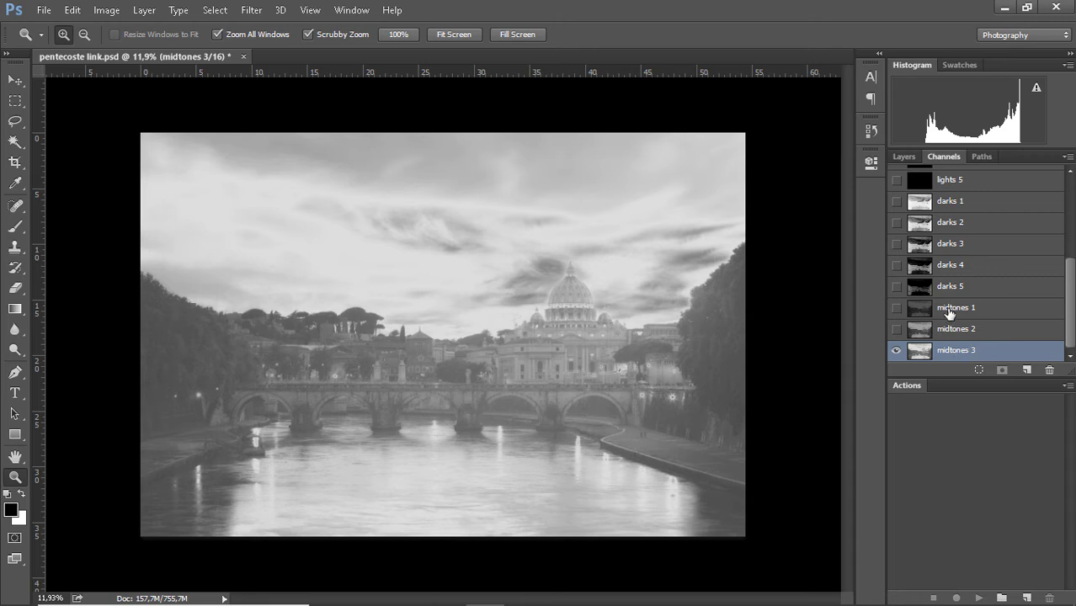
{"action": "left_click", "coordinate": [950, 311]}
{"action": "left_click", "coordinate": [955, 334]}
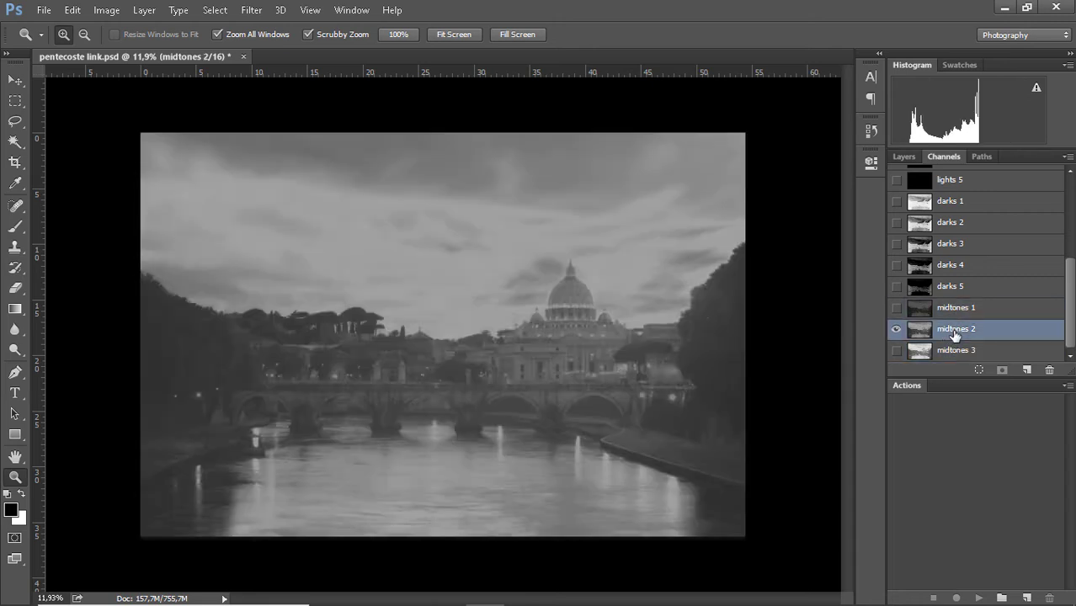
{"action": "left_click", "coordinate": [955, 358]}
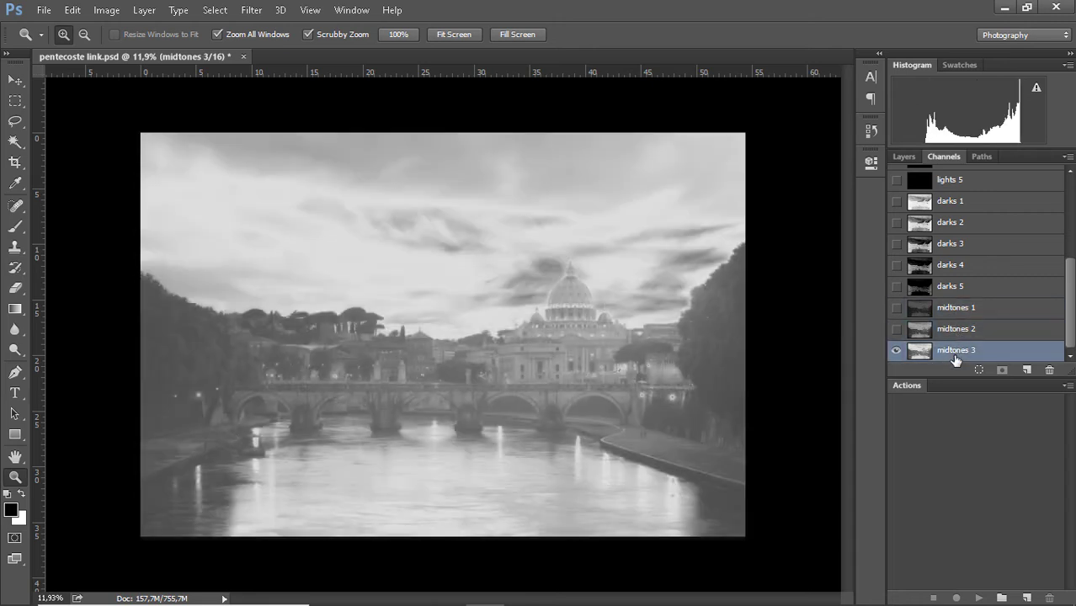
{"action": "left_click", "coordinate": [957, 311]}
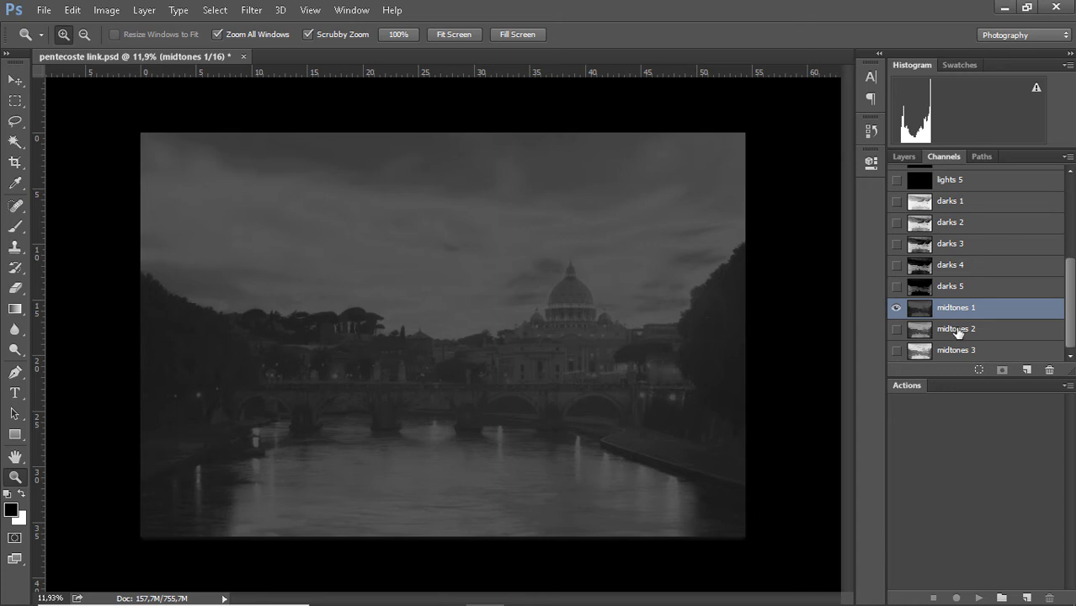
{"action": "left_click", "coordinate": [957, 332]}
{"action": "left_click", "coordinate": [956, 352]}
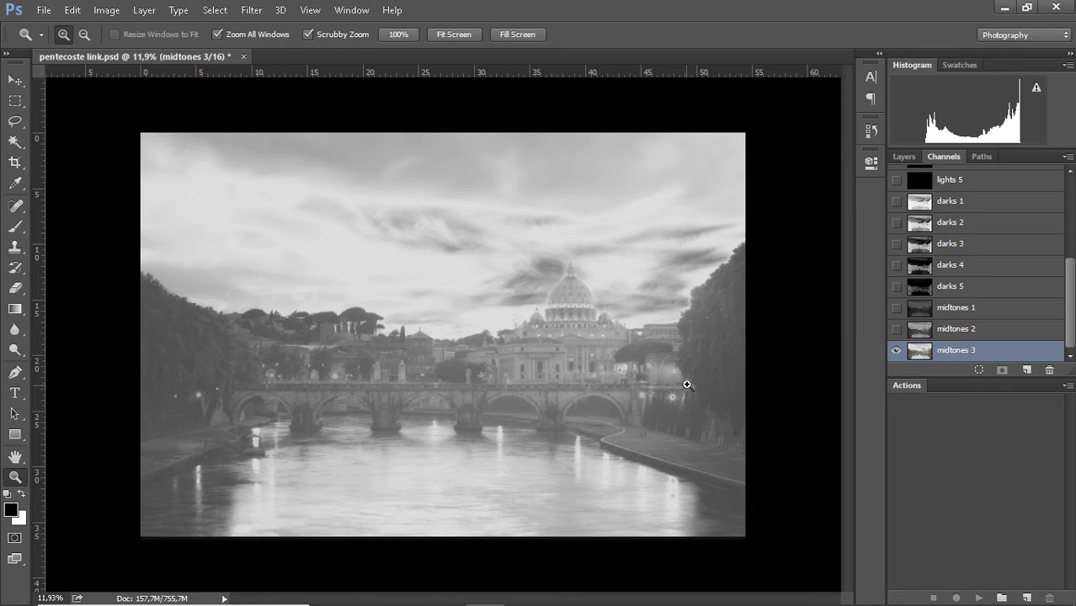
{"action": "left_click", "coordinate": [945, 308]}
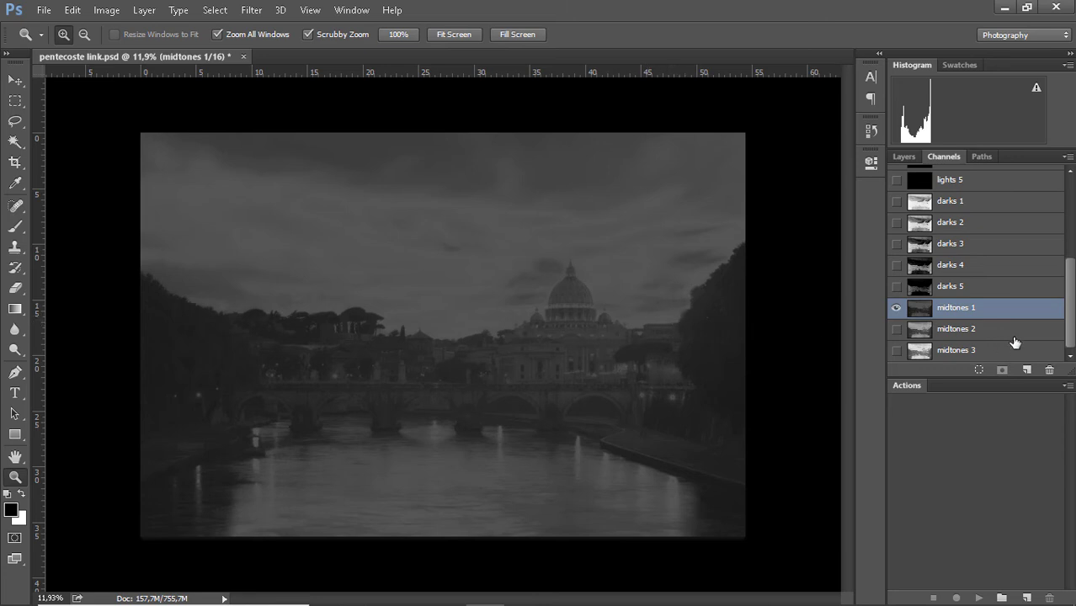
{"action": "left_click", "coordinate": [956, 351]}
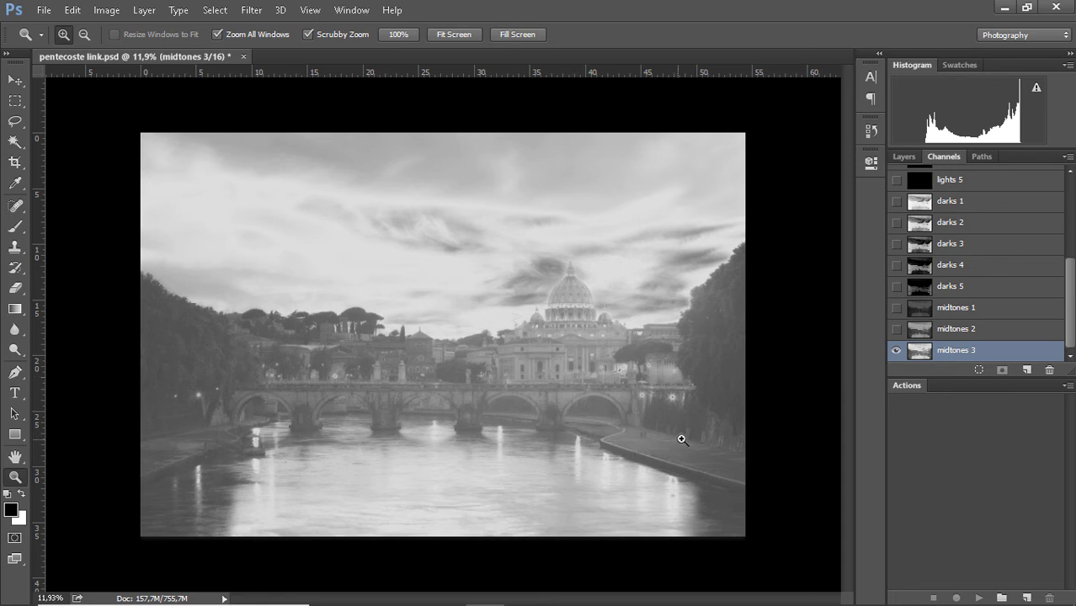
Load the midtones 2 channel as a selection and add a Curves adjustment layer masked by it.
{"action": "left_click", "coordinate": [954, 331]}
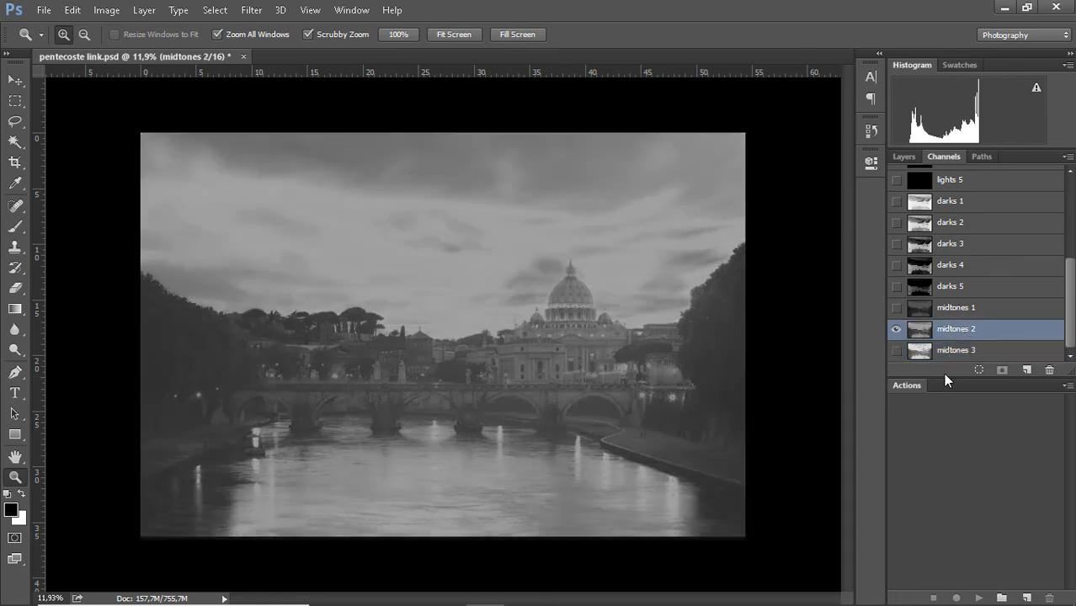
{"action": "left_click", "coordinate": [921, 330], "text": "ctrl"}
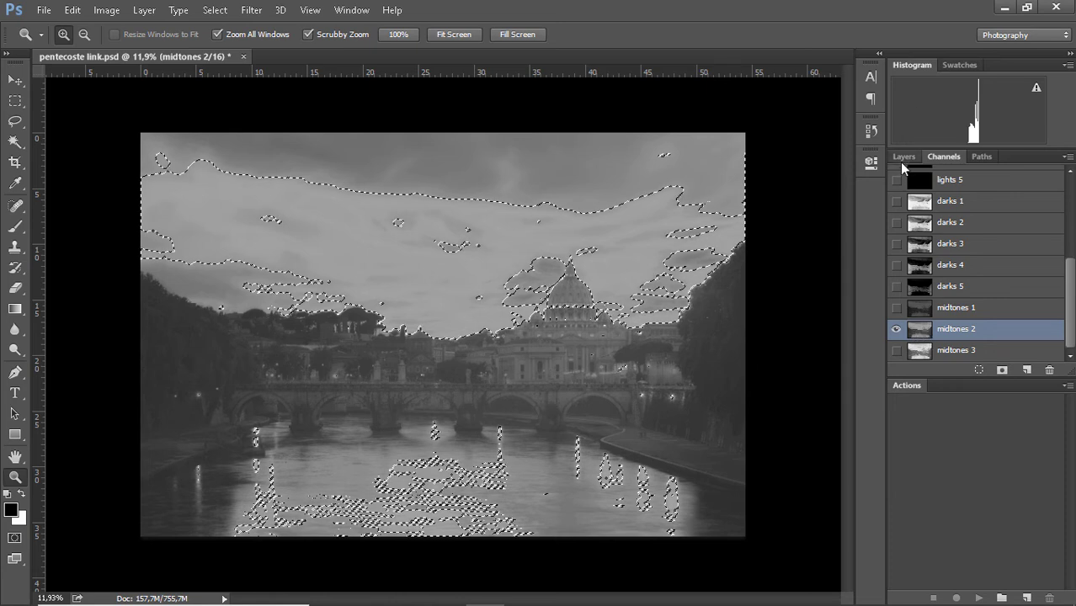
{"action": "left_click", "coordinate": [903, 158]}
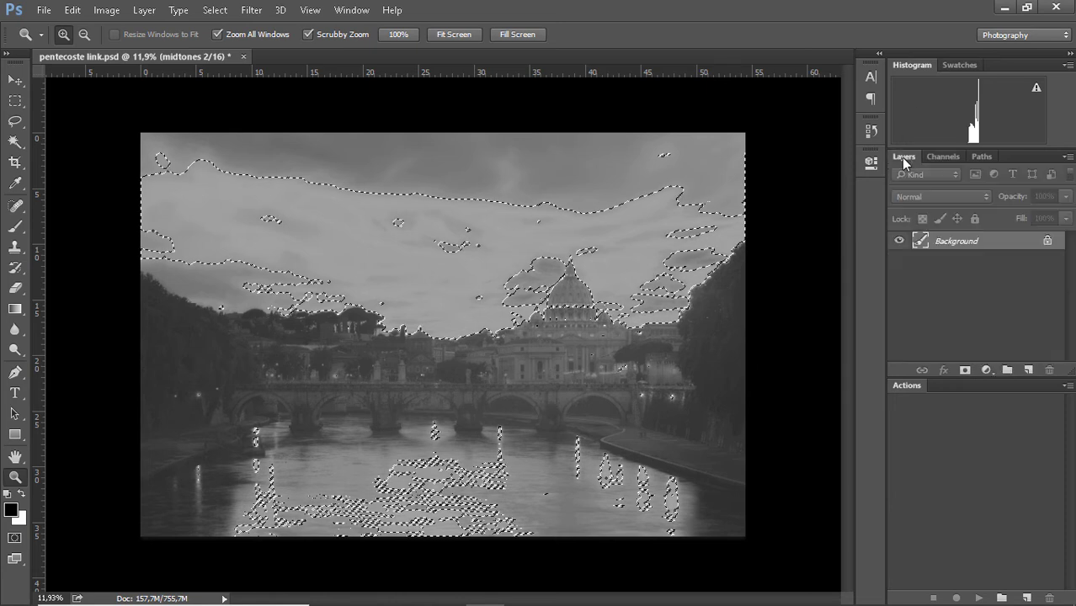
{"action": "left_click", "coordinate": [987, 370]}
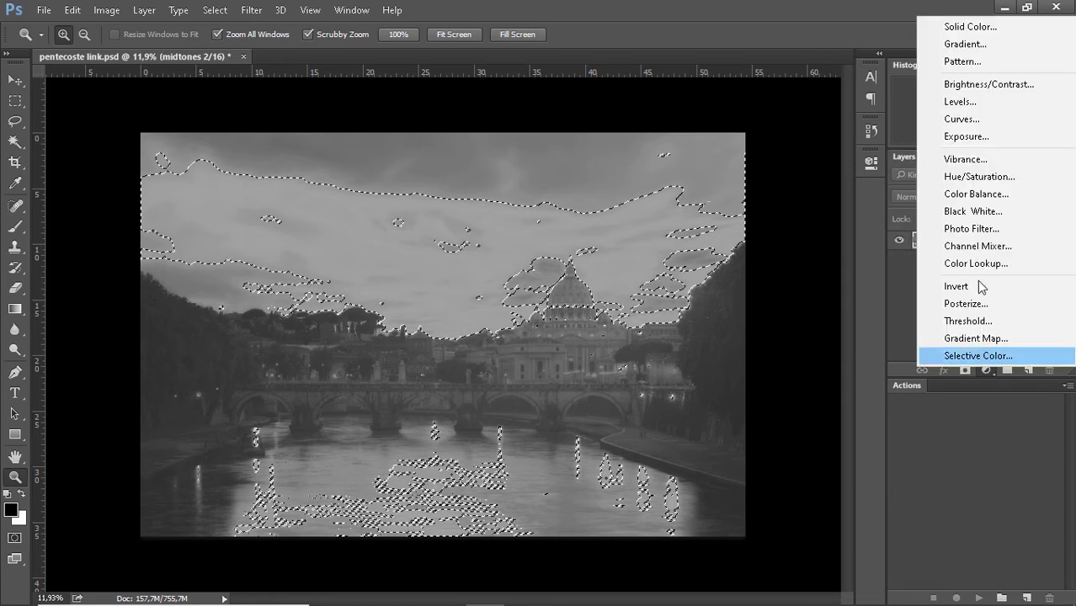
{"action": "left_click", "coordinate": [961, 119]}
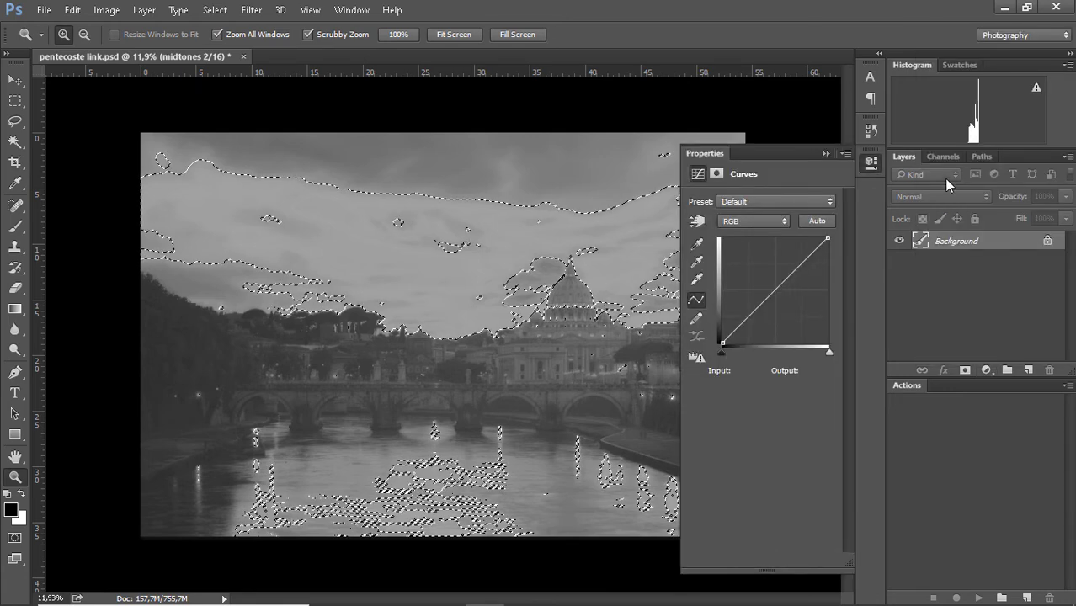
{"action": "left_click", "coordinate": [870, 163]}
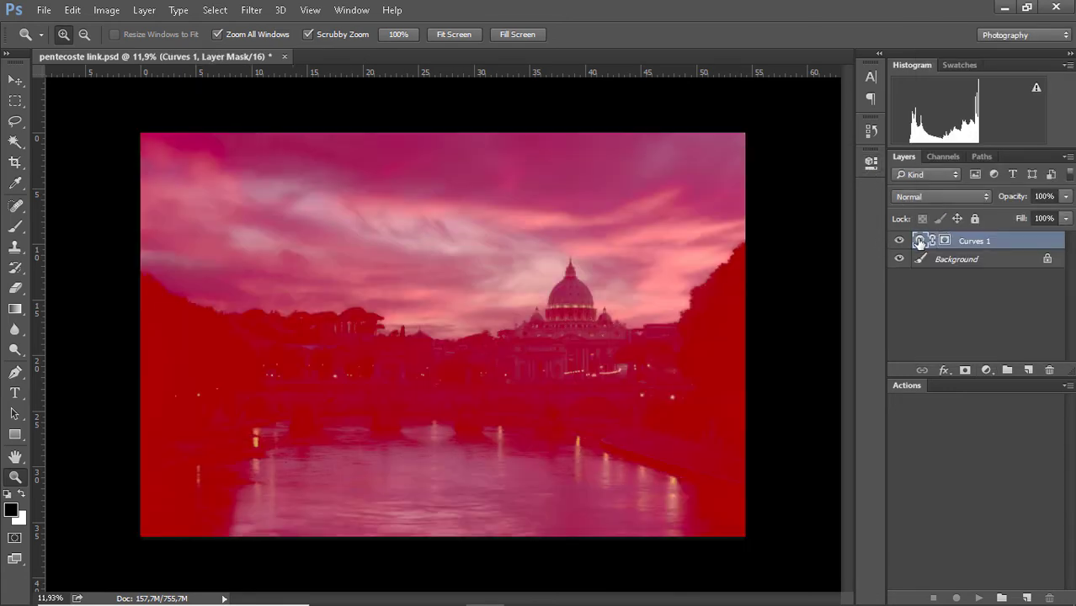
Hide the red mask overlay and inspect the layer mask of Curves 1.
{"action": "left_click", "coordinate": [919, 242]}
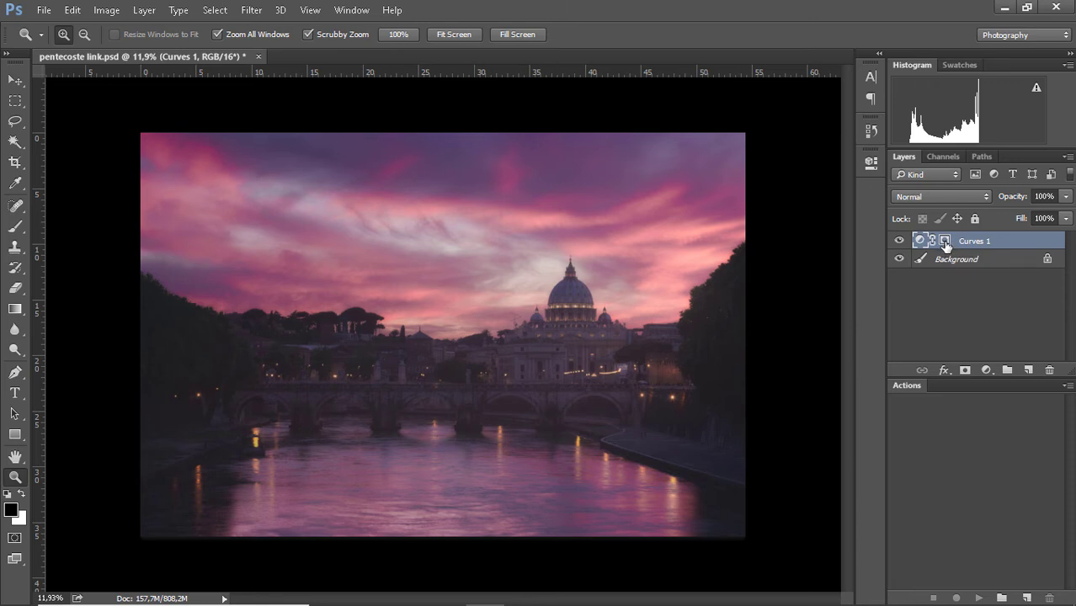
{"action": "left_click", "coordinate": [945, 243]}
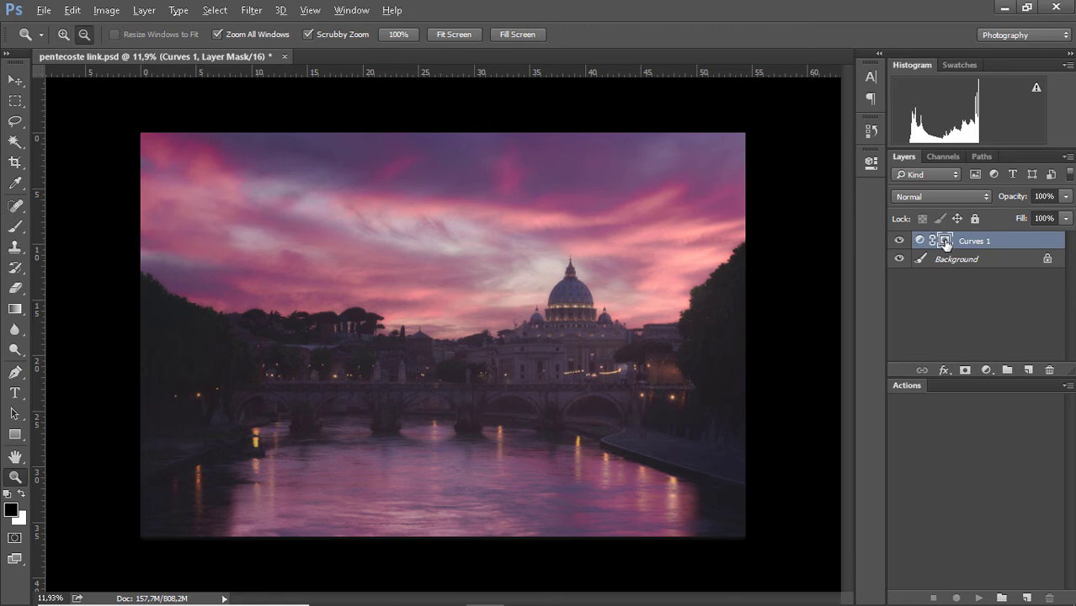
{"action": "left_click", "coordinate": [945, 244], "text": "alt"}
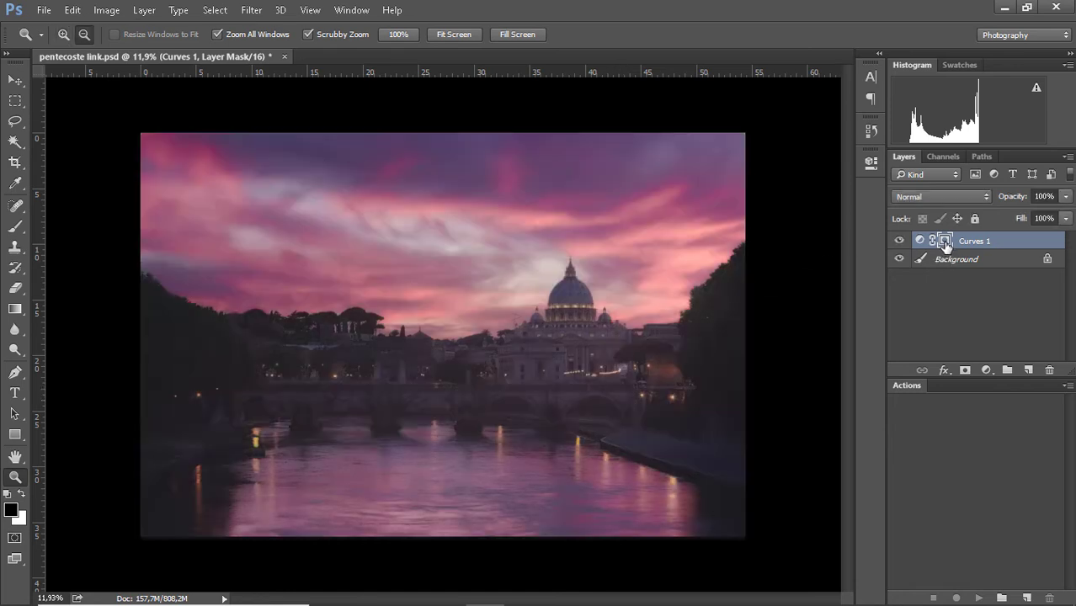
{"action": "left_click", "coordinate": [945, 244], "text": "alt"}
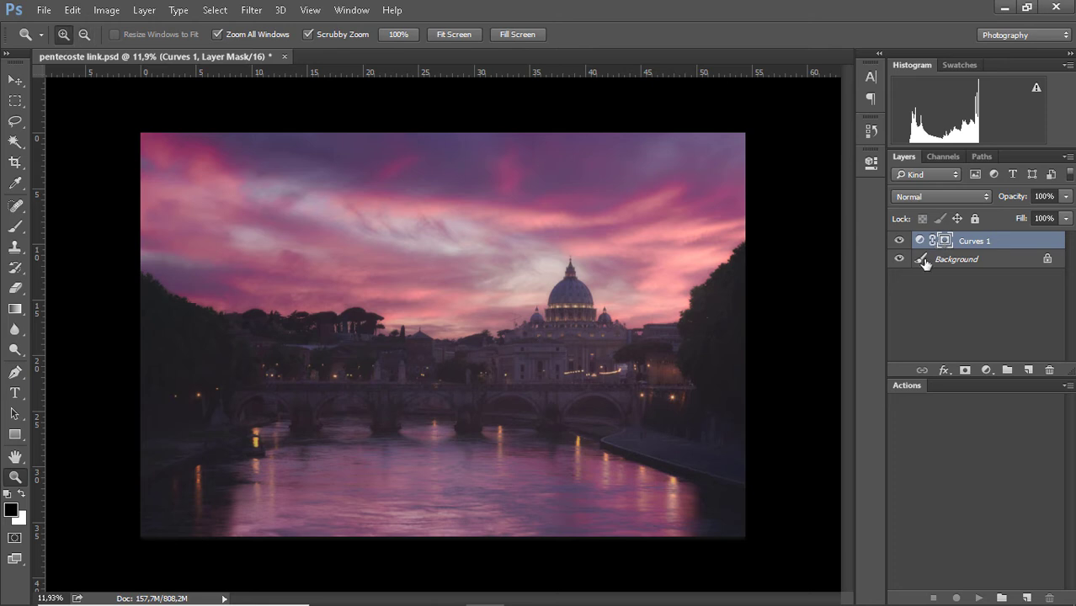
Brighten the masked midtones by raising the middle of the Curves 1 curve to input 107, output 137.
{"action": "double_click", "coordinate": [920, 243]}
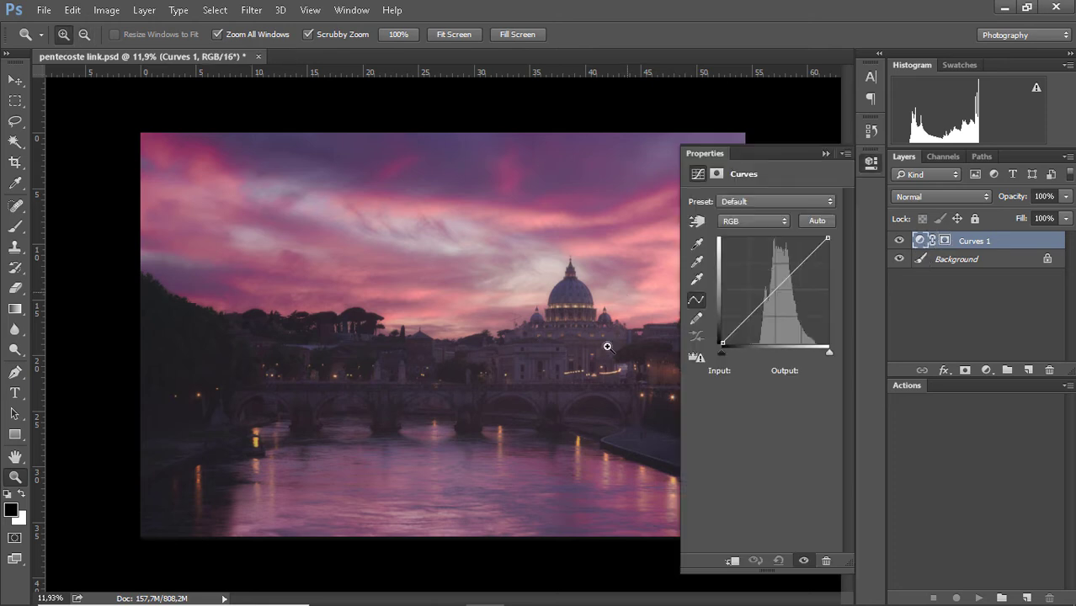
{"action": "left_click_drag", "start_coordinate": [586, 357], "coordinate": [623, 303]}
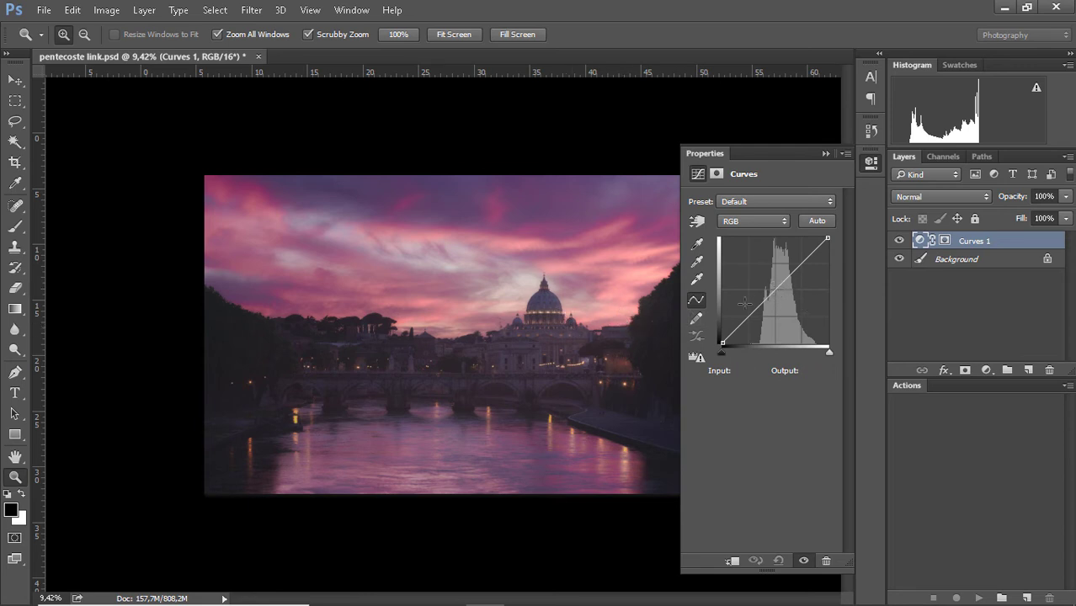
{"action": "mouse_move", "coordinate": [782, 284]}
{"action": "left_mouse_down"}
{"action": "mouse_move", "coordinate": [782, 298]}
{"action": "mouse_move", "coordinate": [766, 288]}
{"action": "left_mouse_up"}
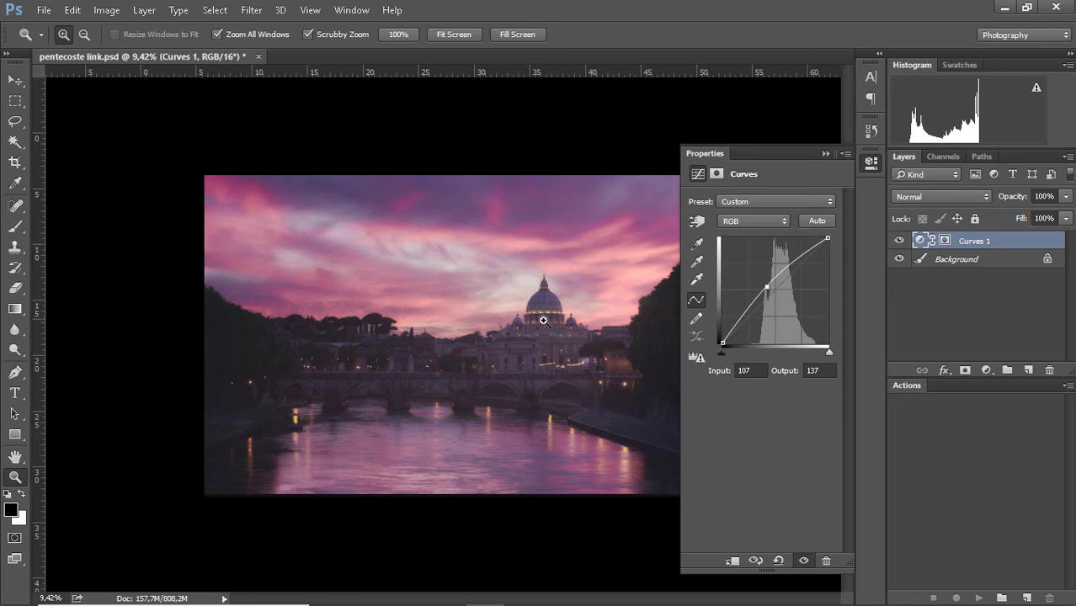
Examine the sky and the basilica dome up close with and without the Curves 1 adjustment.
{"action": "left_click", "coordinate": [589, 358]}
{"action": "left_click_drag", "start_coordinate": [592, 356], "coordinate": [595, 357]}
{"action": "left_click_drag", "start_coordinate": [564, 420], "coordinate": [615, 336]}
{"action": "left_click_drag", "start_coordinate": [589, 392], "coordinate": [557, 593]}
{"action": "left_click_drag", "start_coordinate": [568, 321], "coordinate": [605, 286]}
{"action": "left_click_drag", "start_coordinate": [562, 352], "coordinate": [592, 352]}
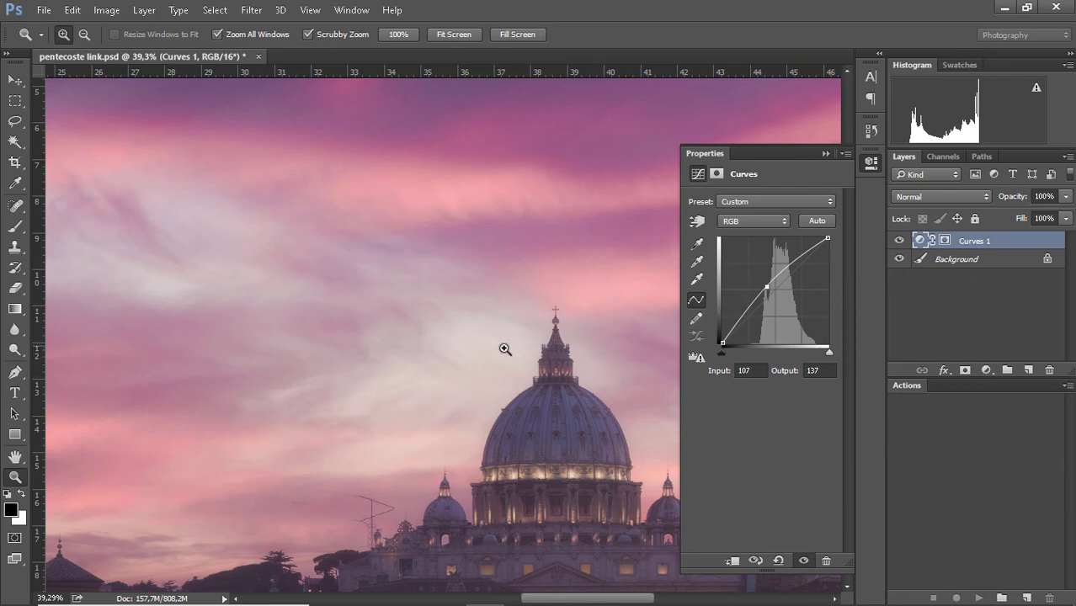
{"action": "left_click_drag", "start_coordinate": [505, 349], "coordinate": [528, 347]}
{"action": "left_click", "coordinate": [899, 241]}
{"action": "left_click", "coordinate": [900, 241]}
{"action": "left_click_drag", "start_coordinate": [514, 402], "coordinate": [658, 336]}
{"action": "left_click", "coordinate": [900, 242]}
{"action": "left_click", "coordinate": [900, 241]}
{"action": "left_click", "coordinate": [900, 241]}
{"action": "left_click", "coordinate": [899, 241]}
Inspect the dark trees at the photo's left edge up close, and return to a view of the whole image.
{"action": "left_click_drag", "start_coordinate": [535, 353], "coordinate": [463, 468]}
{"action": "left_click_drag", "start_coordinate": [295, 515], "coordinate": [655, 131]}
{"action": "left_click_drag", "start_coordinate": [639, 328], "coordinate": [704, 321]}
{"action": "left_click_drag", "start_coordinate": [413, 367], "coordinate": [539, 314]}
{"action": "left_click_drag", "start_coordinate": [595, 141], "coordinate": [612, 375]}
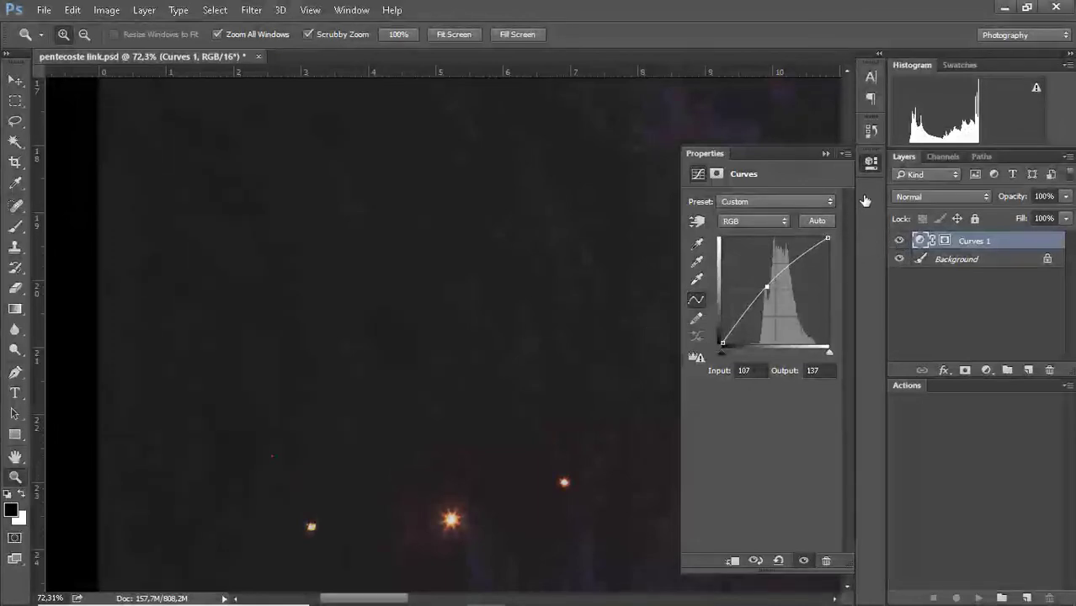
{"action": "left_click", "coordinate": [871, 162]}
{"action": "right_click", "coordinate": [706, 241]}
{"action": "left_click", "coordinate": [723, 248]}
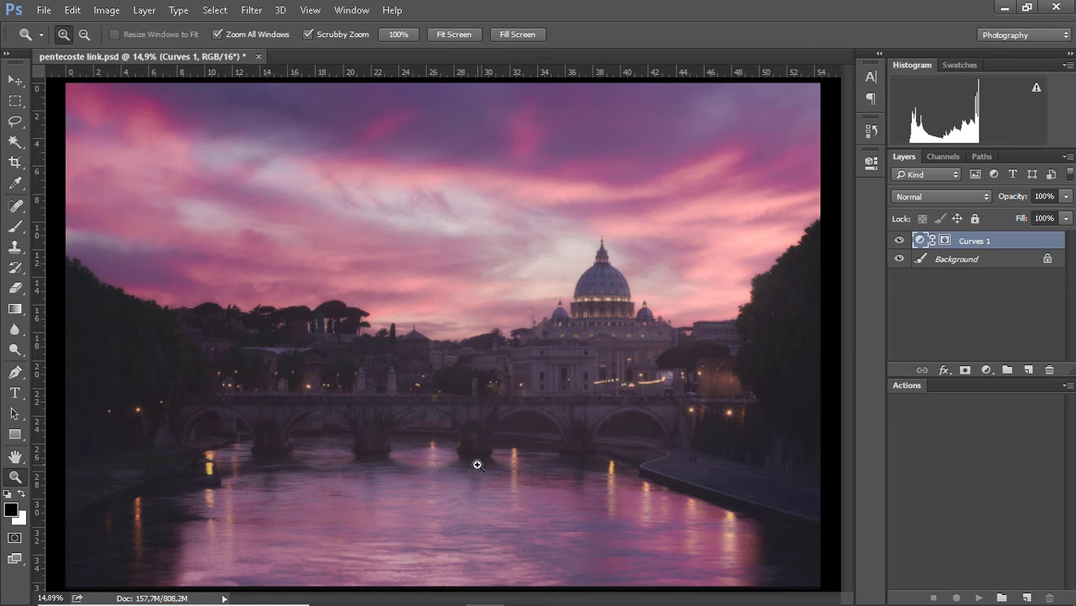
{"action": "scroll", "coordinate": [469, 474], "scroll_direction": "down", "scroll_amount": 1}
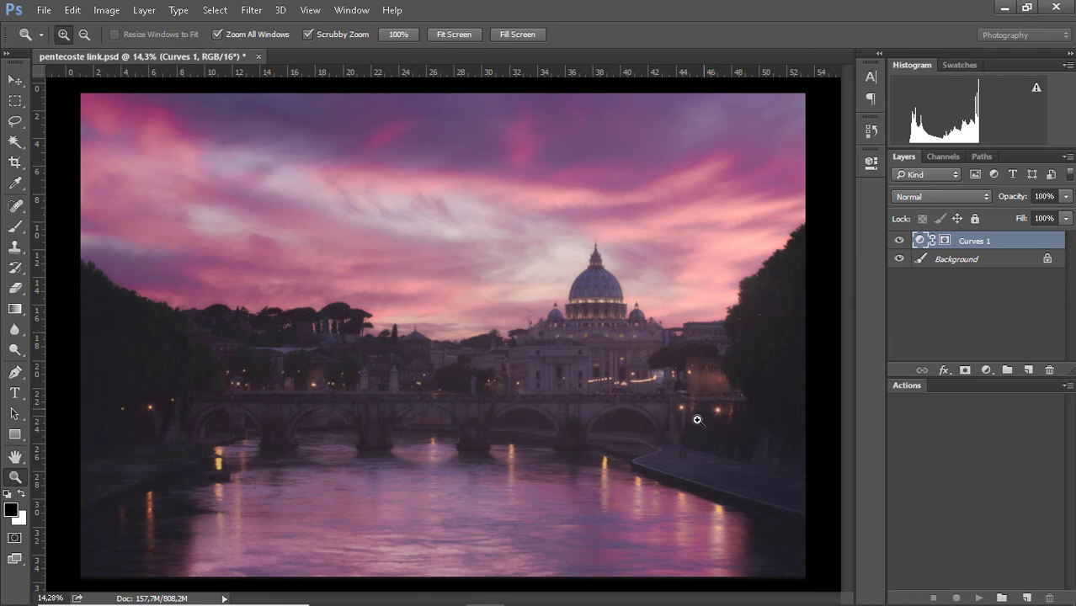
{"action": "scroll", "coordinate": [695, 422], "scroll_direction": "down", "scroll_amount": 1}
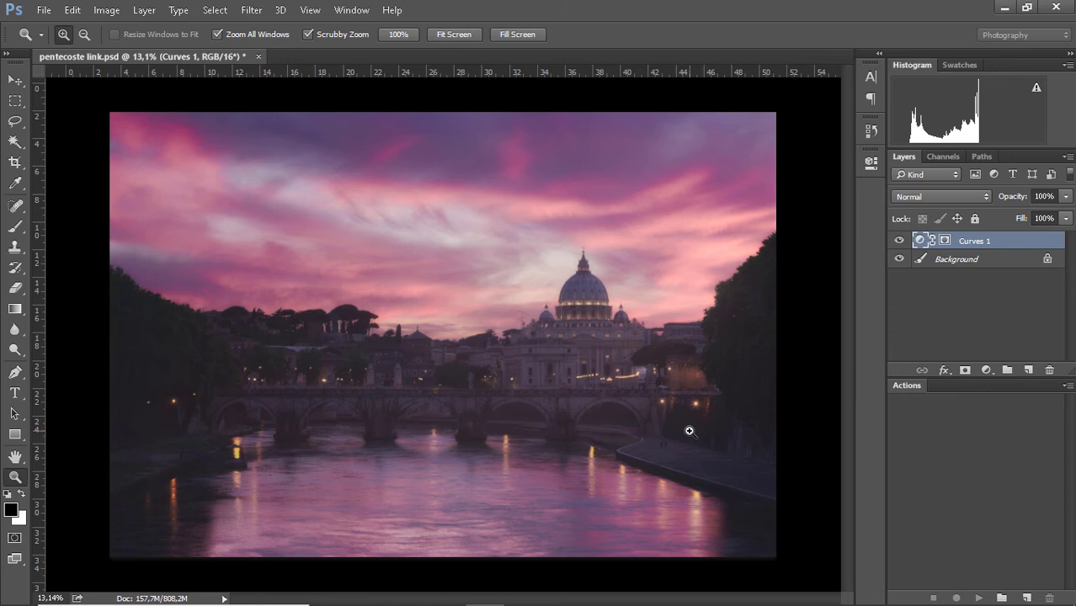
Shape the Curves 1 curve into a contrast S-curve with points at input 97, output 74 and input 159, output 193.
{"action": "double_click", "coordinate": [918, 241]}
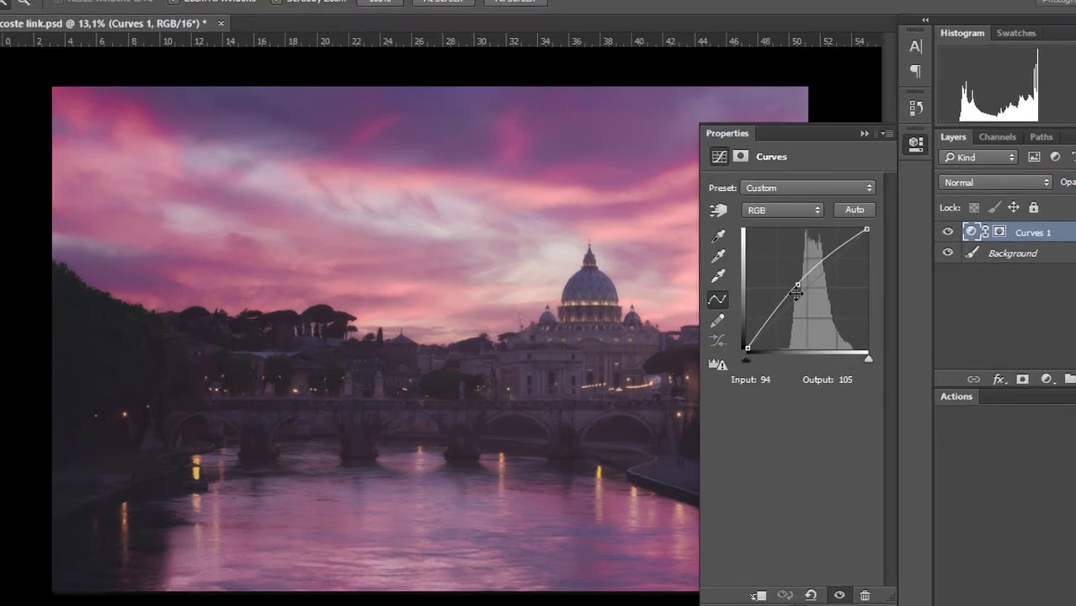
{"action": "left_click_drag", "start_coordinate": [797, 291], "coordinate": [792, 313]}
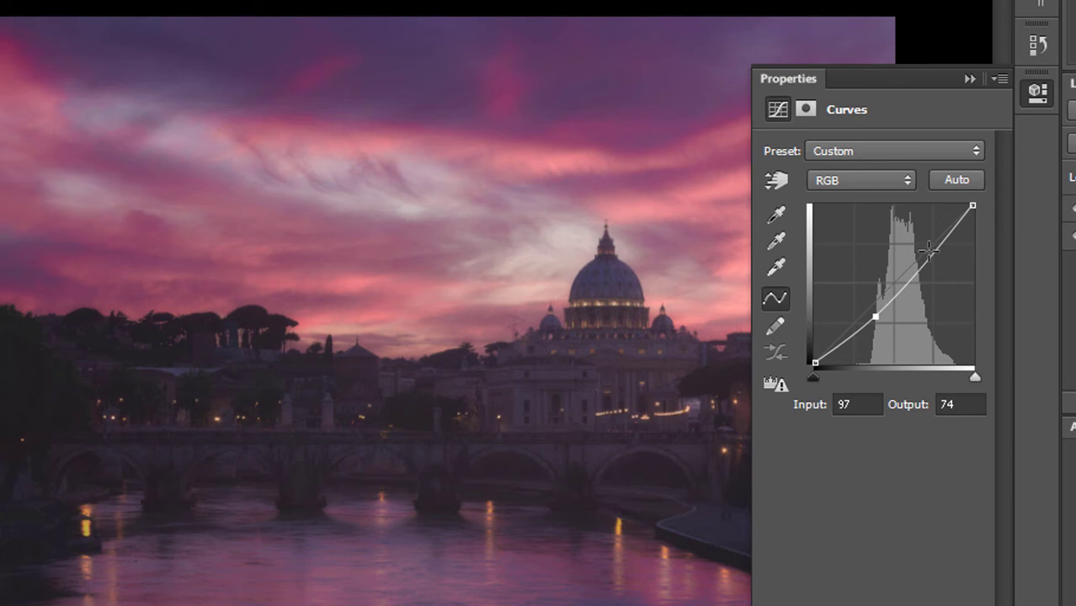
{"action": "mouse_move", "coordinate": [930, 252]}
{"action": "left_mouse_down"}
{"action": "mouse_move", "coordinate": [934, 244]}
{"action": "mouse_move", "coordinate": [913, 244]}
{"action": "left_mouse_up"}
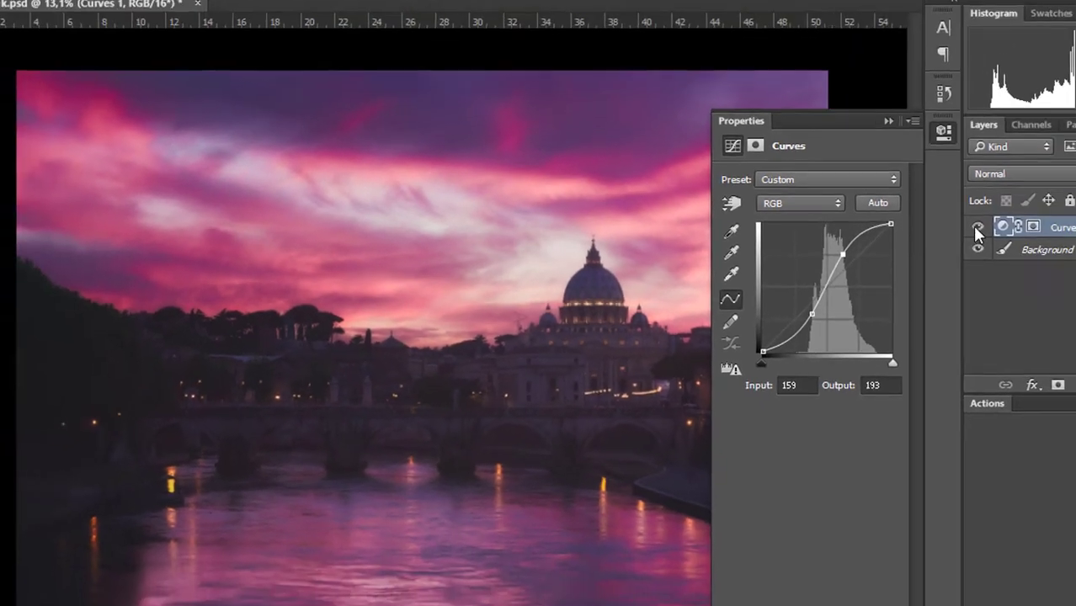
Compare the whole photo and the dark trees on its left side with and without the S-curve contrast adjustment.
{"action": "left_click", "coordinate": [897, 243]}
{"action": "left_click", "coordinate": [897, 242]}
{"action": "left_click", "coordinate": [897, 243]}
{"action": "left_click", "coordinate": [898, 243]}
{"action": "left_click", "coordinate": [898, 243]}
{"action": "left_click", "coordinate": [898, 242]}
{"action": "left_click_drag", "start_coordinate": [613, 292], "coordinate": [581, 337]}
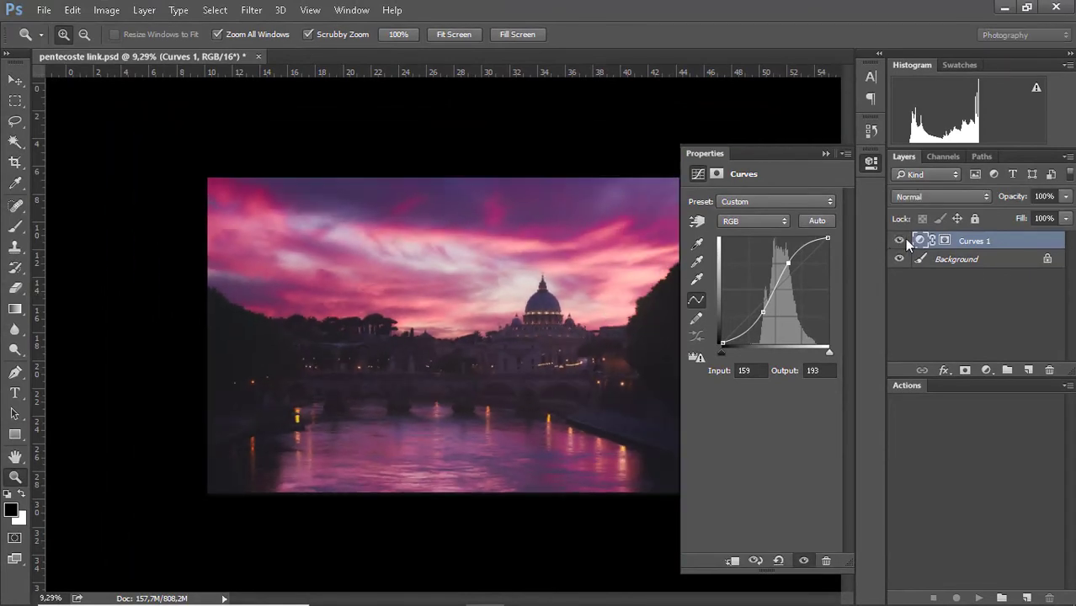
{"action": "left_click", "coordinate": [899, 242]}
{"action": "left_click", "coordinate": [898, 242]}
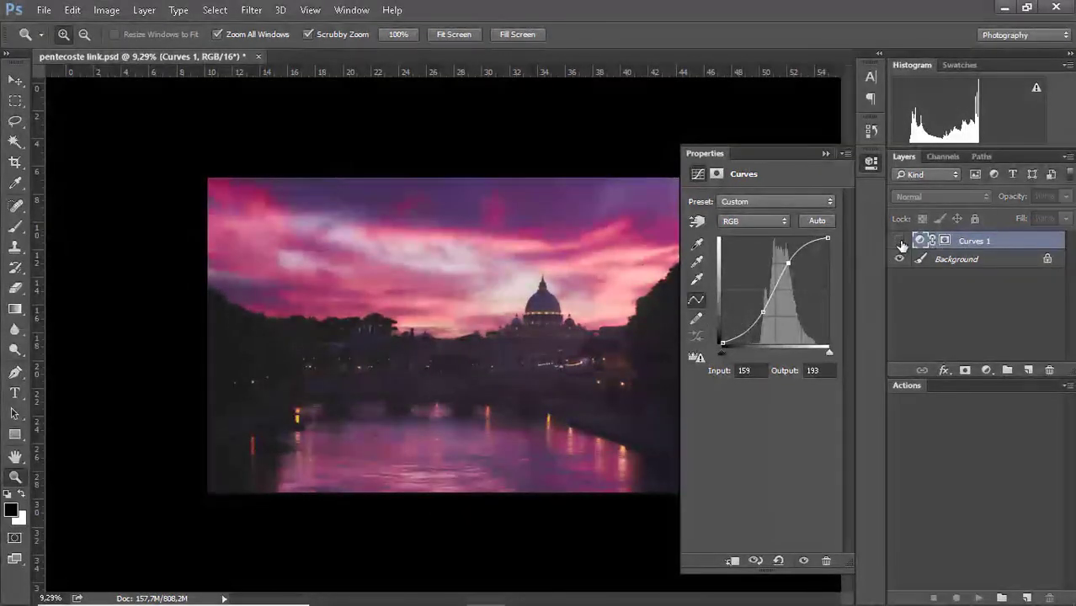
{"action": "left_click_drag", "start_coordinate": [255, 440], "coordinate": [579, 453]}
{"action": "left_click", "coordinate": [899, 242]}
{"action": "left_click", "coordinate": [899, 242]}
Move the lower point of the Curves 1 curve to input 89, output 74, and check the layer's effect.
{"action": "left_click_drag", "start_coordinate": [601, 358], "coordinate": [632, 427]}
{"action": "left_click_drag", "start_coordinate": [764, 316], "coordinate": [759, 312]}
{"action": "left_click", "coordinate": [899, 241]}
{"action": "left_click", "coordinate": [898, 241]}
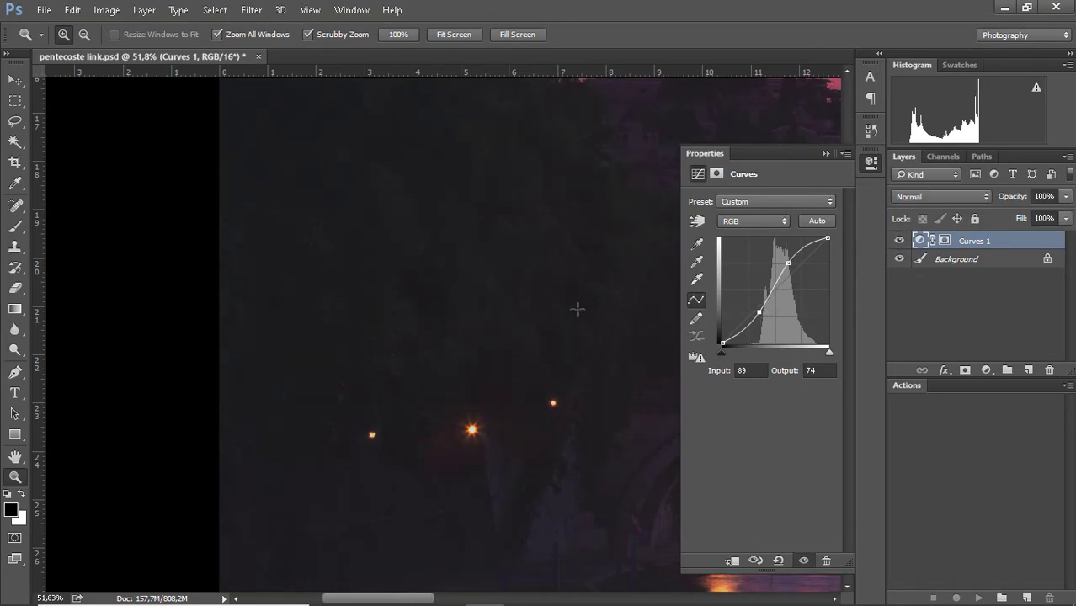
Examine the sky and dome detail with Curves 1 on and off, and bring the whole image back into view.
{"action": "scroll", "coordinate": [576, 344], "scroll_direction": "down", "scroll_amount": 2}
{"action": "left_click_drag", "start_coordinate": [572, 313], "coordinate": [211, 509]}
{"action": "left_click_drag", "start_coordinate": [517, 327], "coordinate": [133, 454]}
{"action": "left_click", "coordinate": [899, 241]}
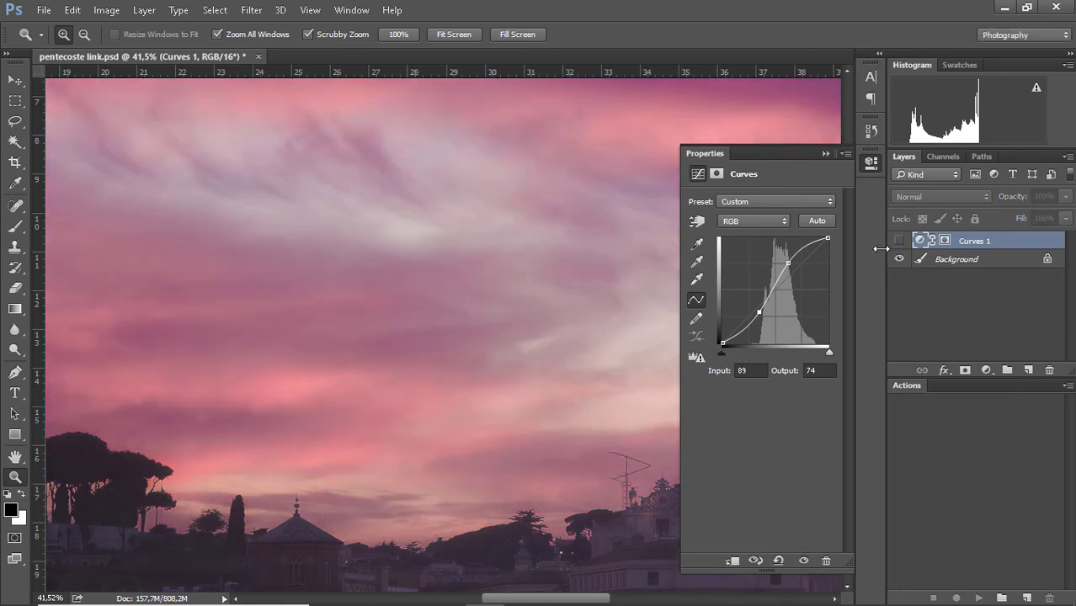
{"action": "left_click", "coordinate": [899, 241]}
{"action": "left_click_drag", "start_coordinate": [499, 324], "coordinate": [416, 367]}
{"action": "left_click", "coordinate": [899, 240]}
{"action": "left_click", "coordinate": [899, 241]}
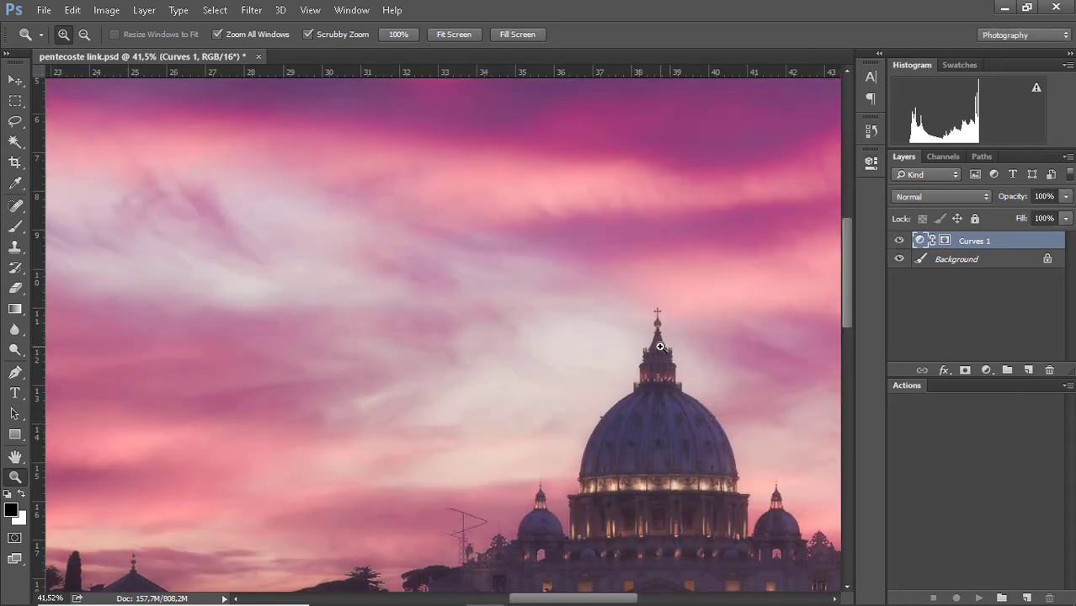
{"action": "right_click", "coordinate": [655, 354]}
{"action": "left_click", "coordinate": [683, 363]}
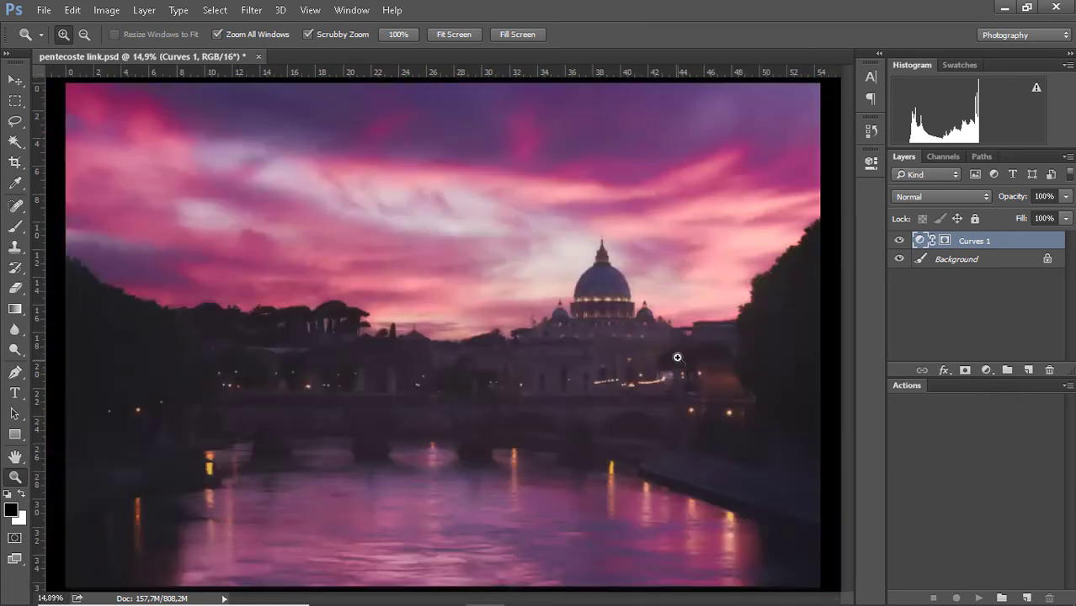
{"action": "scroll", "coordinate": [908, 259], "scroll_direction": "down", "scroll_amount": 1}
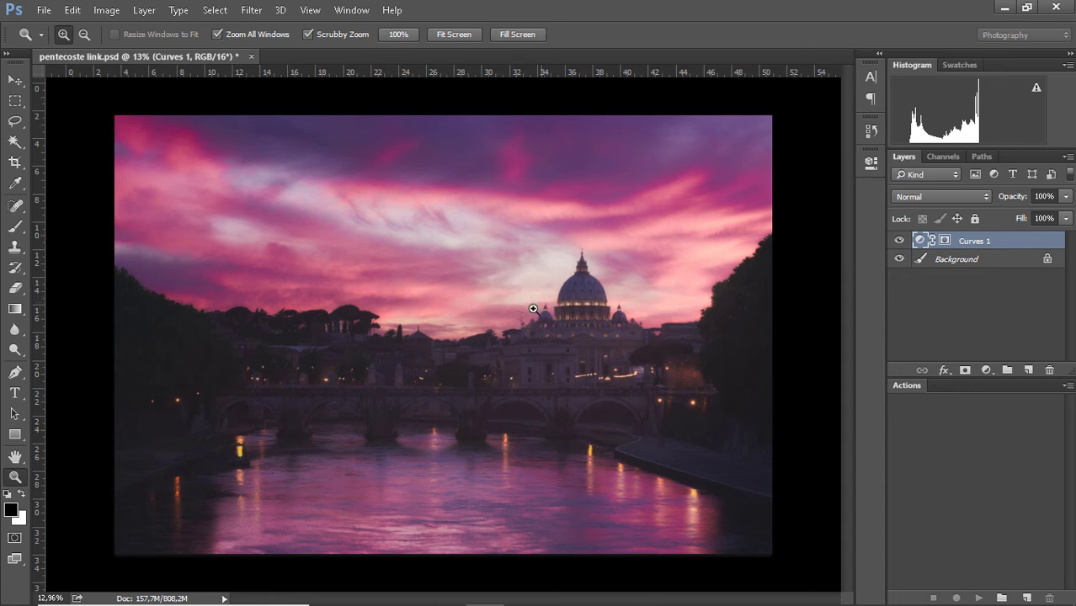
Disable the Curves 1 layer mask and compare the photo with and without the unmasked adjustment.
{"action": "left_click", "coordinate": [945, 244], "text": "shift"}
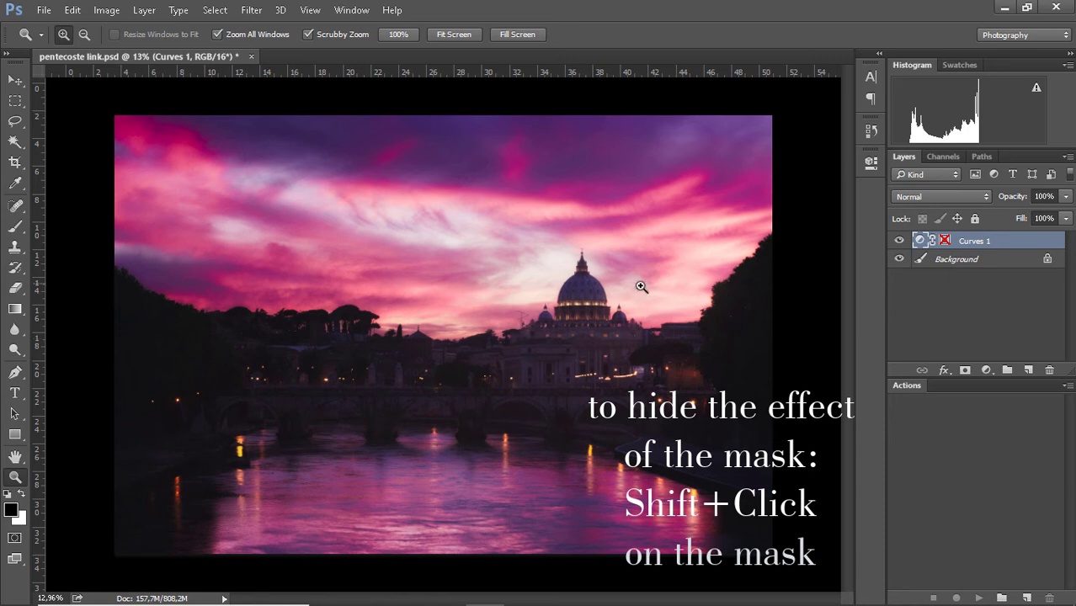
{"action": "left_click_drag", "start_coordinate": [652, 364], "coordinate": [651, 363]}
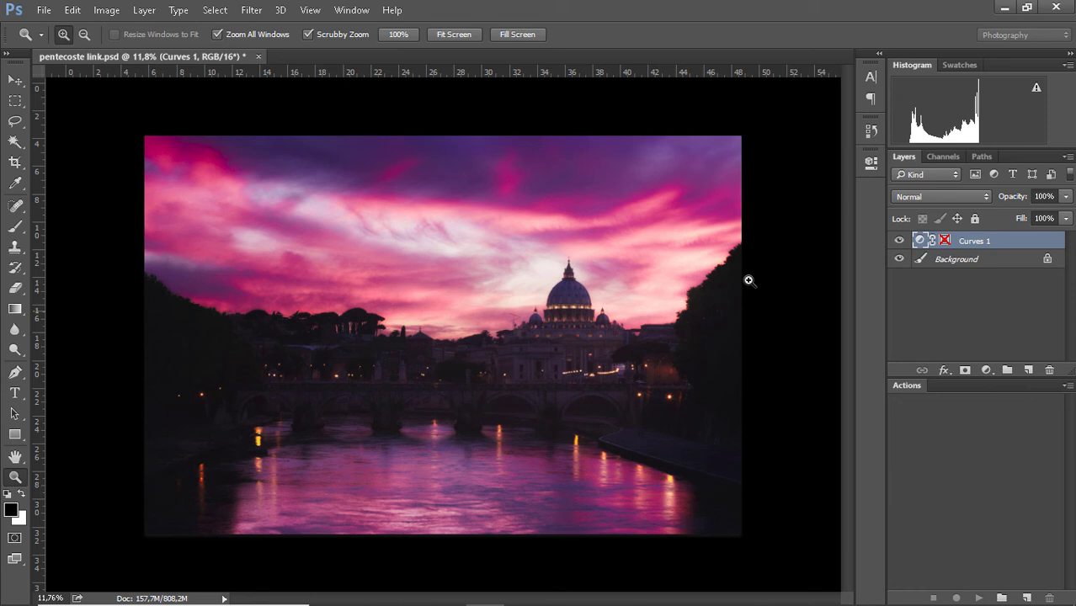
{"action": "left_click", "coordinate": [898, 241]}
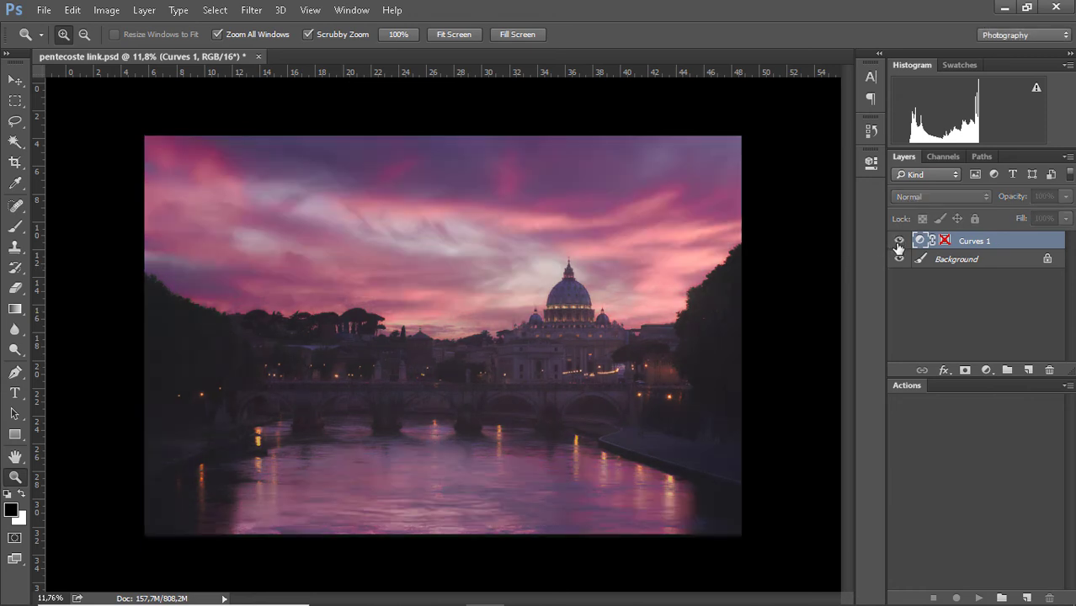
{"action": "left_click", "coordinate": [899, 242]}
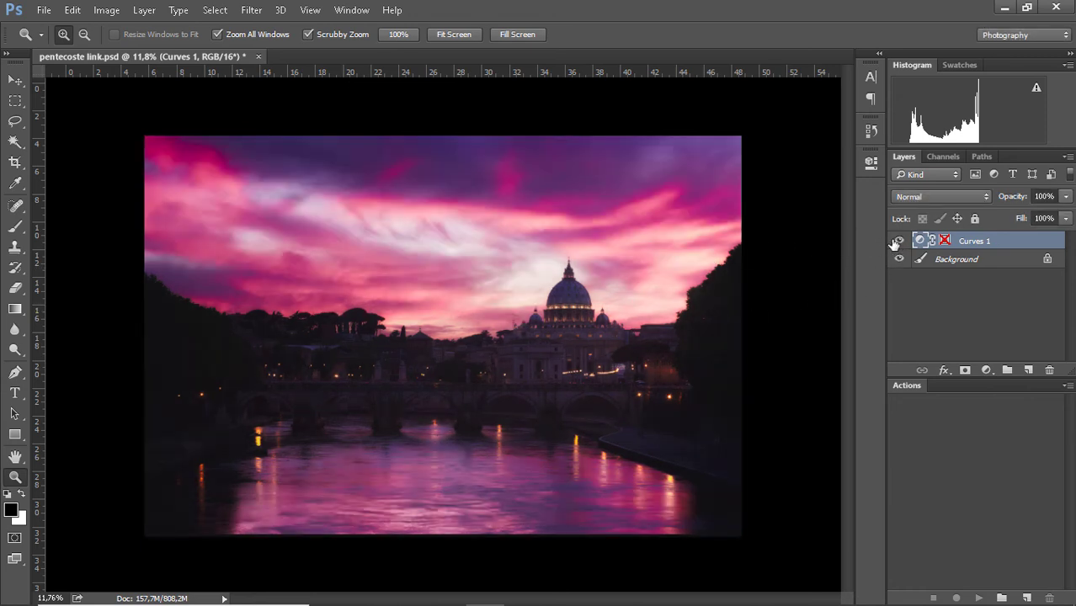
{"action": "left_click", "coordinate": [899, 242]}
{"action": "left_click", "coordinate": [899, 242]}
{"action": "left_click", "coordinate": [900, 242]}
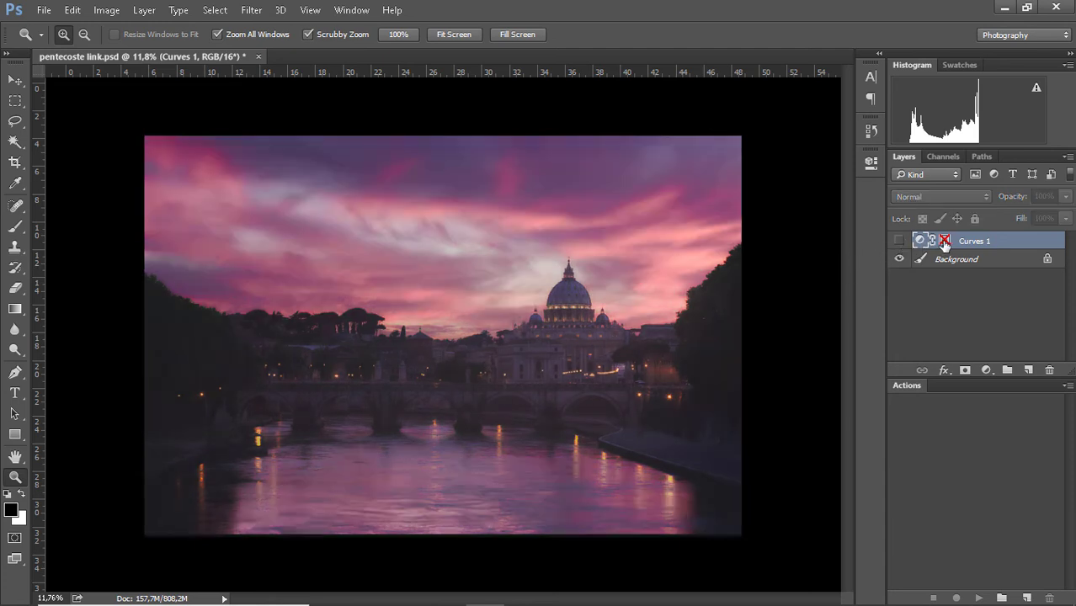
Re-enable the Curves 1 layer mask and compare the photo with and without the masked adjustment.
{"action": "left_click", "coordinate": [945, 243], "text": "shift"}
{"action": "left_click", "coordinate": [899, 243]}
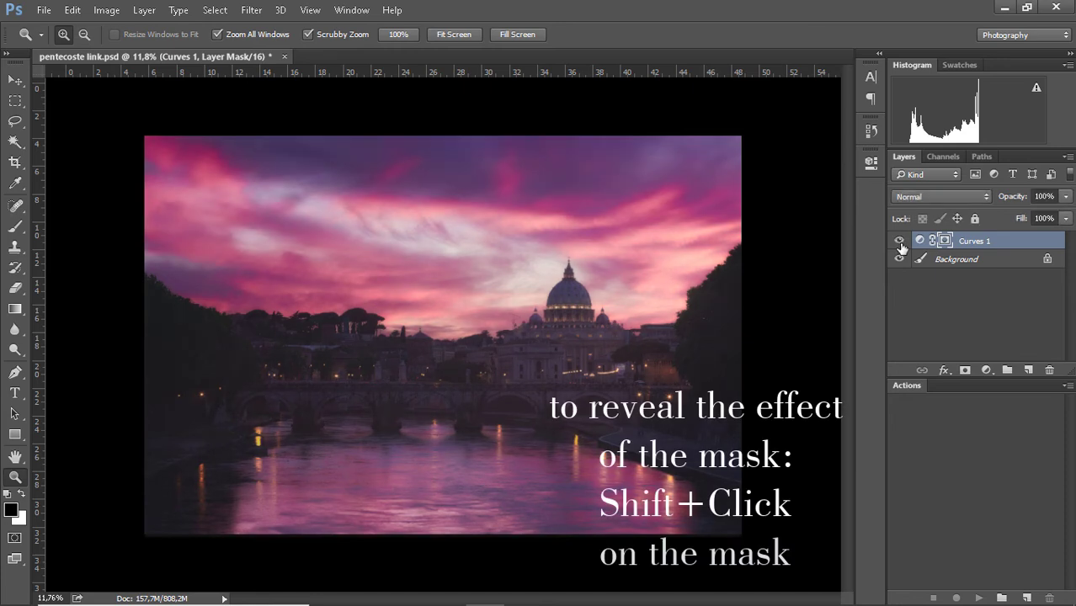
{"action": "left_click", "coordinate": [900, 243]}
{"action": "left_click", "coordinate": [900, 242]}
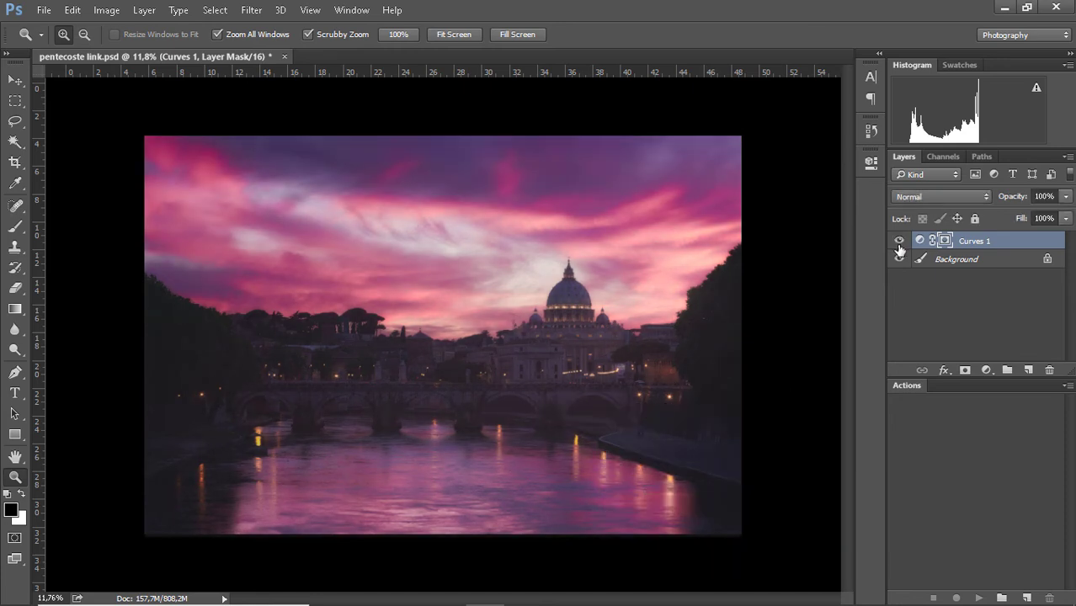
Compare the photo with the Curves 1 layer hidden and shown several times, leaving the layer visible.
{"action": "left_click", "coordinate": [900, 244]}
{"action": "left_click", "coordinate": [899, 244]}
{"action": "left_click", "coordinate": [900, 243]}
{"action": "left_click", "coordinate": [899, 242]}
{"action": "left_click", "coordinate": [899, 243]}
{"action": "left_click", "coordinate": [900, 243]}
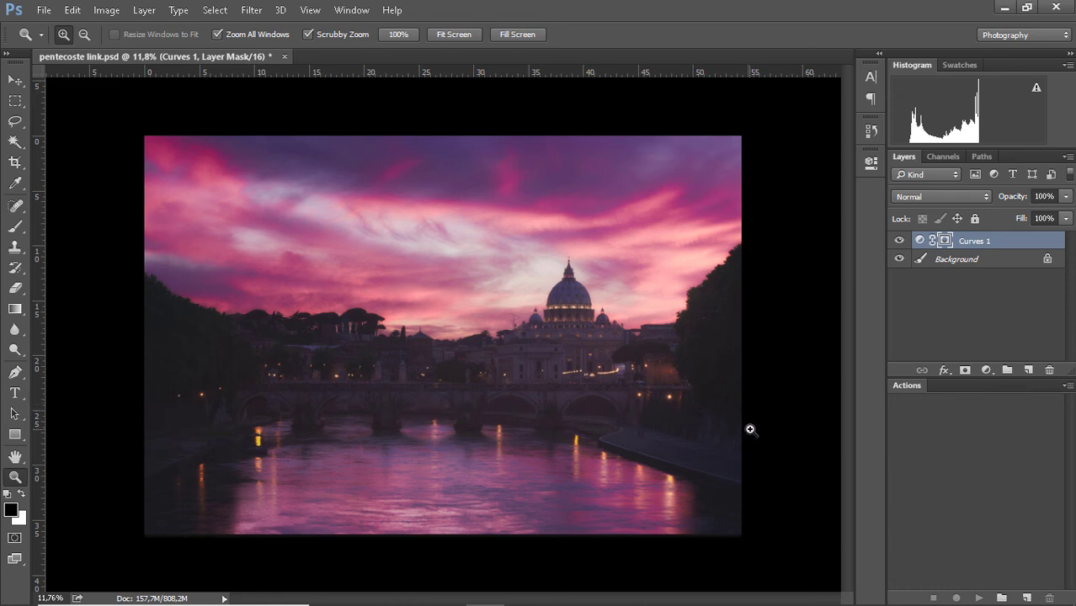
Load the Luminosity Masks .atn action file from the Nouveau dossier folder inside Photoshop Actions.
{"action": "left_click", "coordinate": [369, 590]}
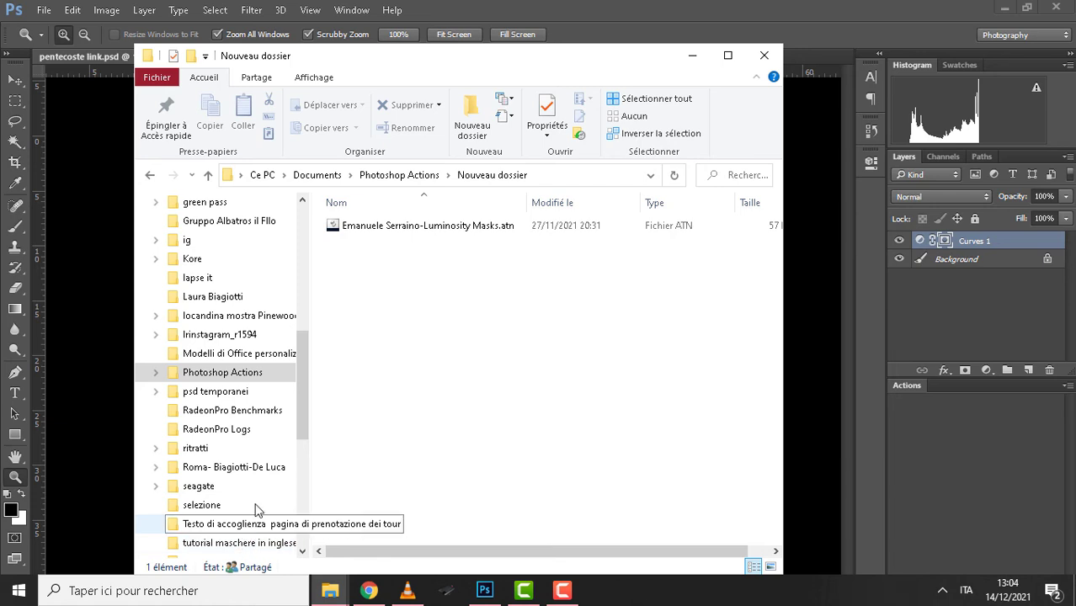
{"action": "left_click", "coordinate": [405, 232]}
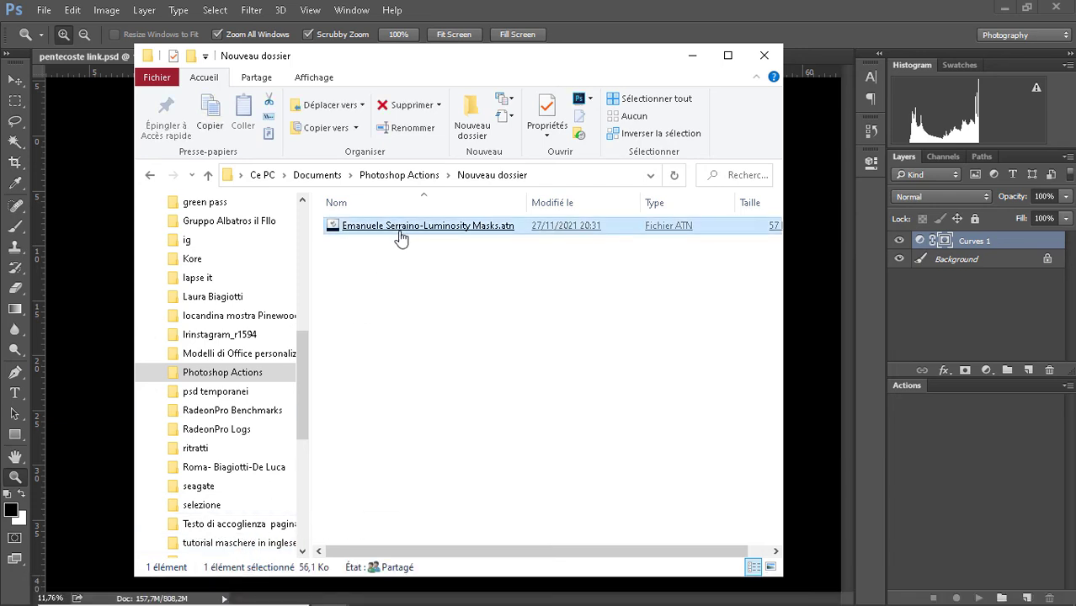
{"action": "double_click", "coordinate": [397, 234]}
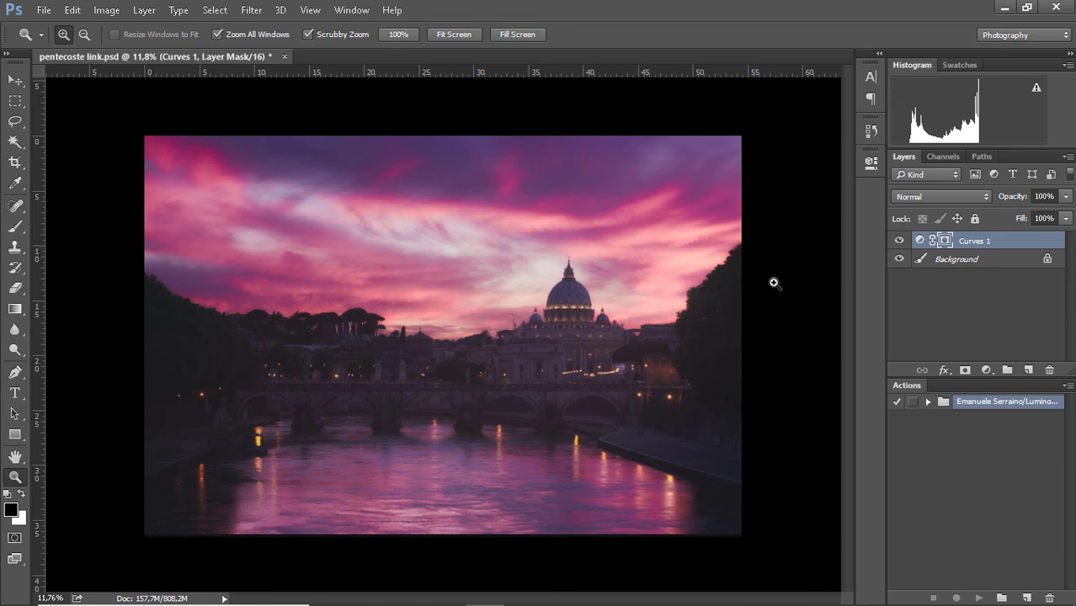
{"action": "left_click", "coordinate": [349, 12]}
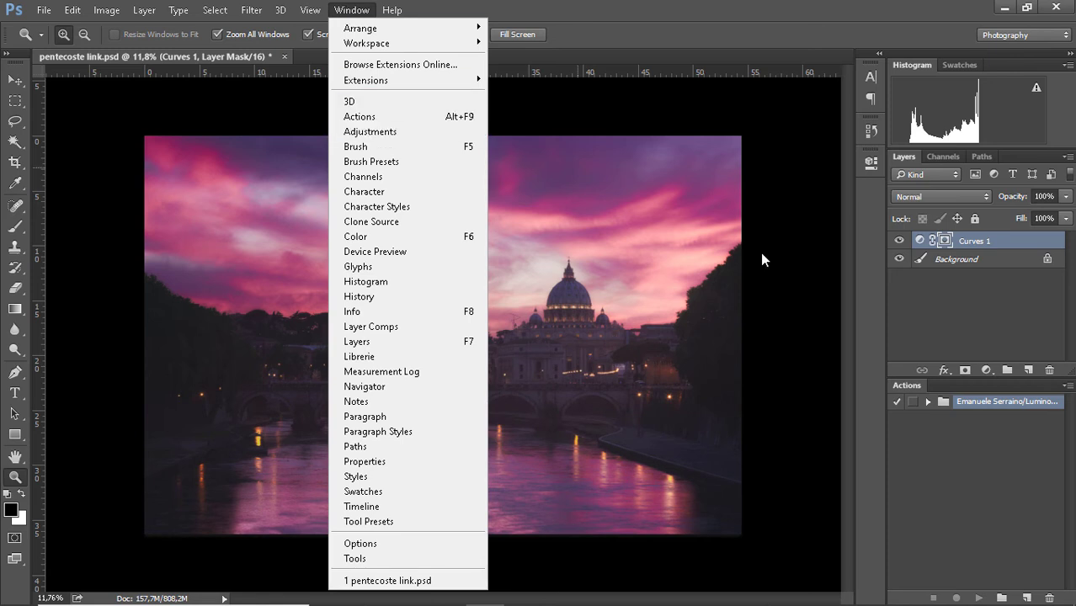
Expand the loaded luminosity masks action set and review its Lights, Darks and Midtones actions.
{"action": "left_click", "coordinate": [929, 402]}
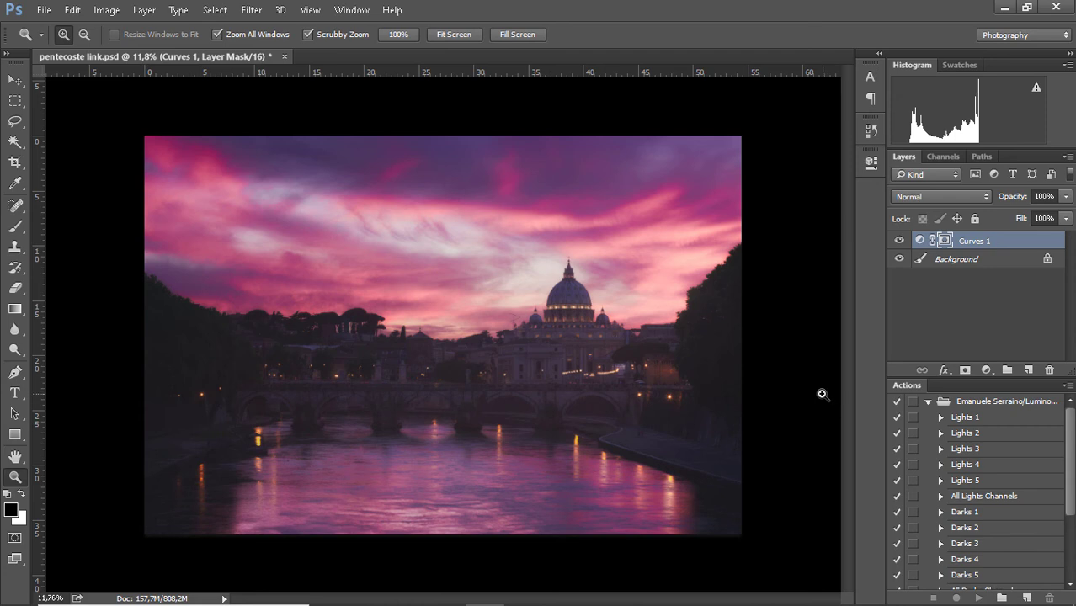
{"action": "scroll", "coordinate": [1073, 467], "scroll_direction": "down", "scroll_amount": 1}
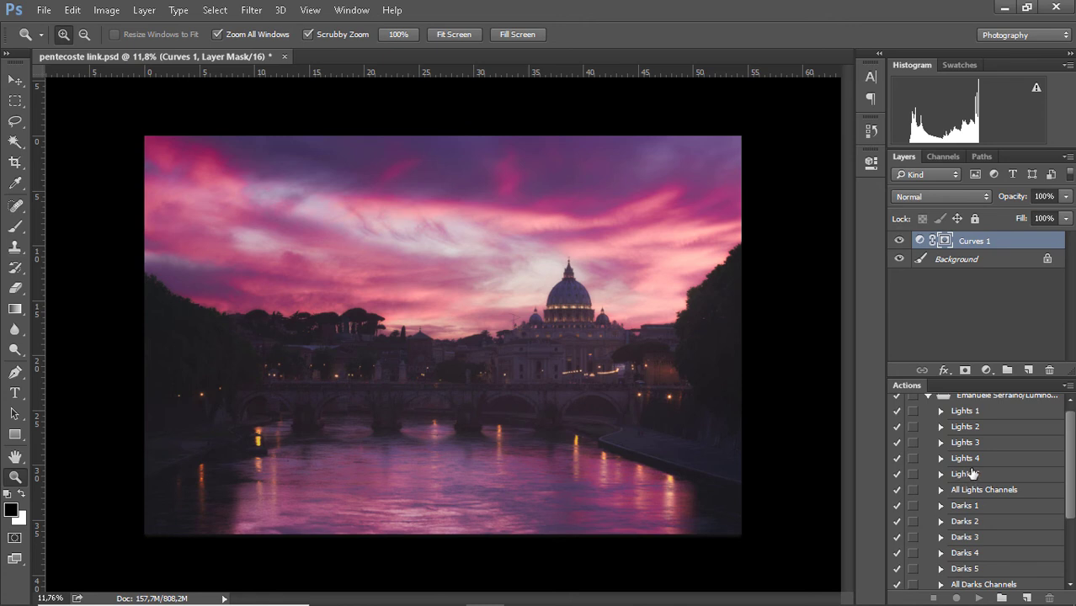
{"action": "scroll", "coordinate": [1065, 469], "scroll_direction": "down", "scroll_amount": 3}
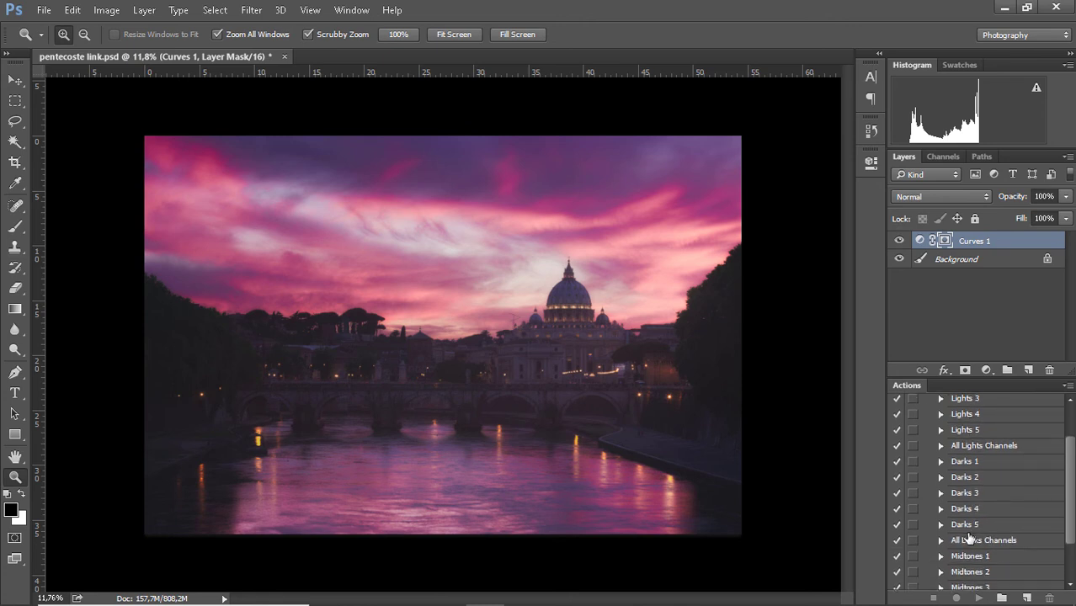
{"action": "scroll", "coordinate": [1065, 489], "scroll_direction": "down", "scroll_amount": 3}
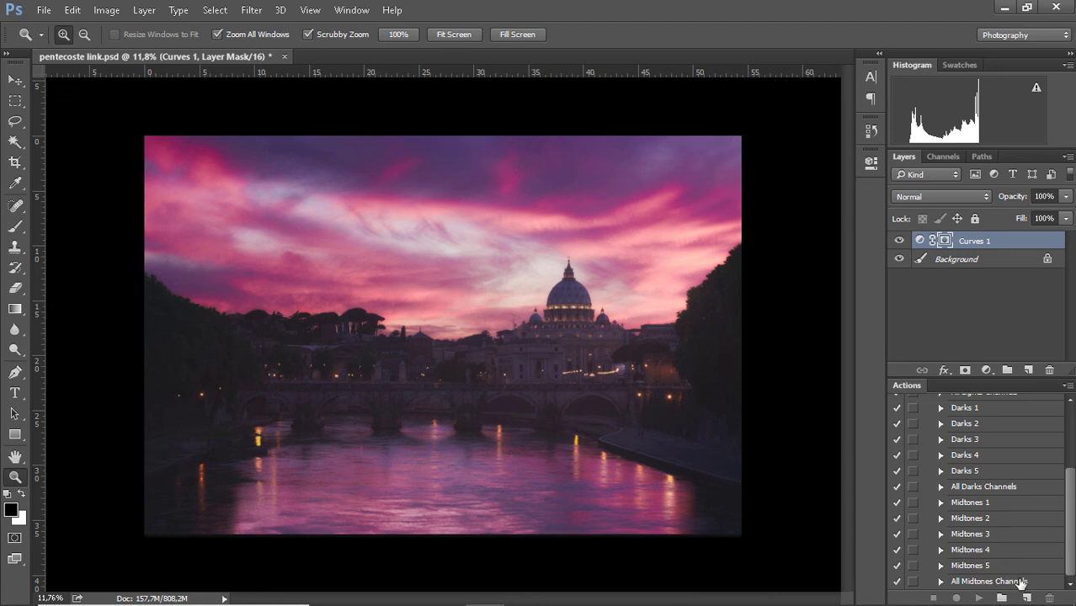
{"action": "left_click_drag", "start_coordinate": [1068, 547], "coordinate": [1073, 479]}
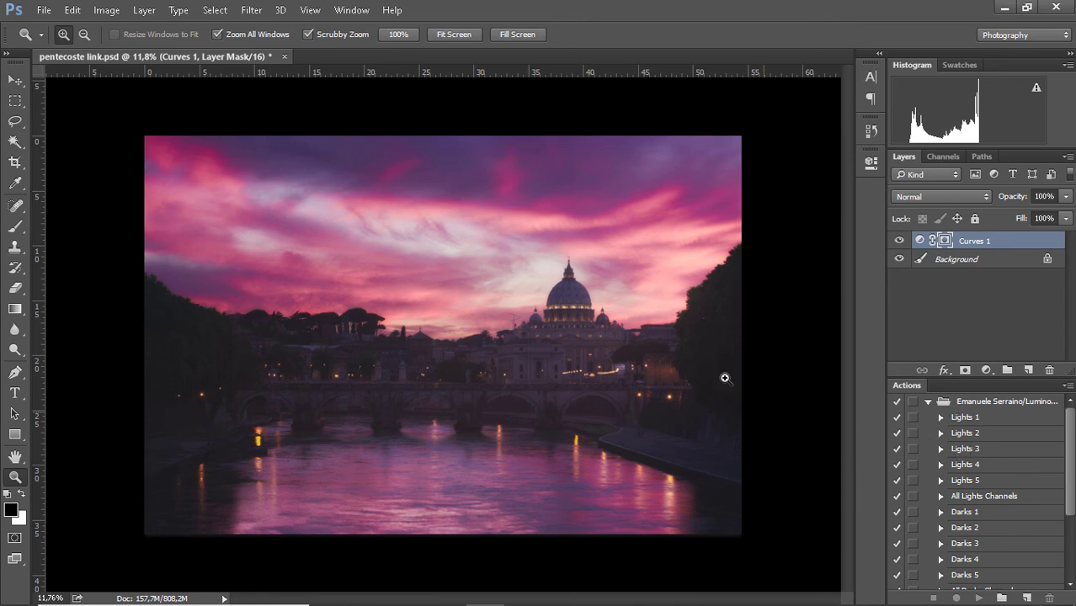
Run the Lights 3 action and view the Lights 3 mask channel it generates.
{"action": "left_click", "coordinate": [982, 451]}
{"action": "left_click", "coordinate": [980, 598]}
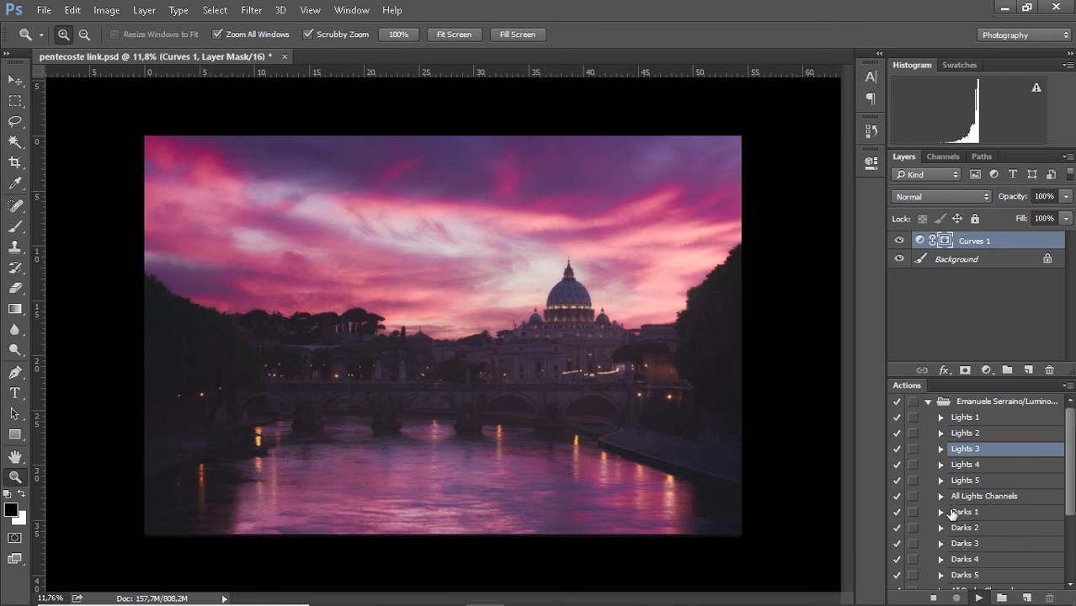
{"action": "left_click", "coordinate": [947, 157]}
{"action": "scroll", "coordinate": [1068, 271], "scroll_direction": "down", "scroll_amount": 2}
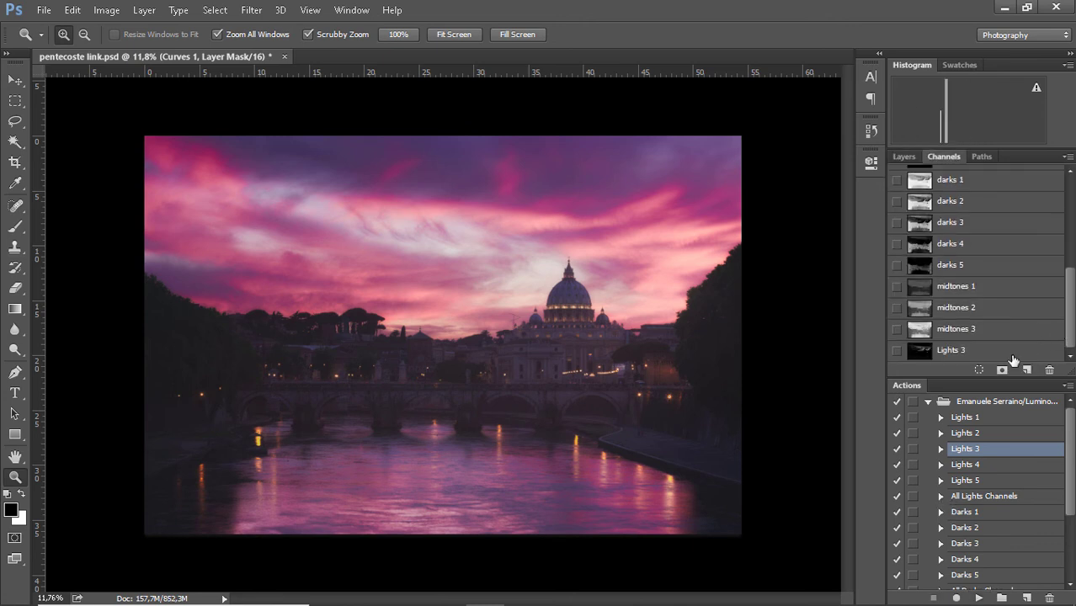
{"action": "left_click", "coordinate": [983, 352]}
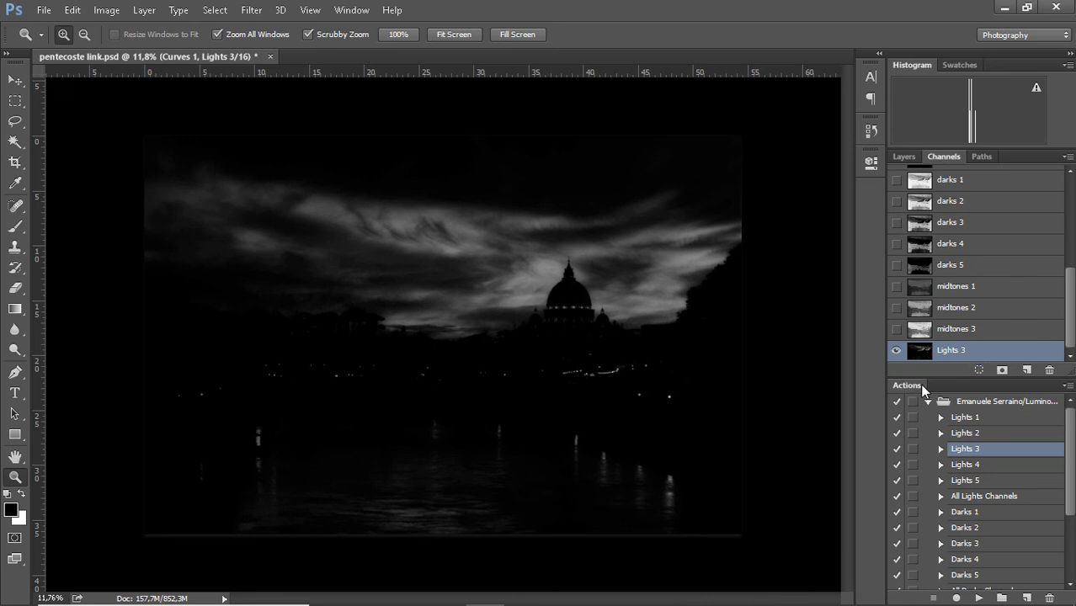
Delete all the existing lights, darks and midtones mask channels together with the Lights 3 channel, keeping the Curves 1 mask.
{"action": "left_click", "coordinate": [1055, 331]}
{"action": "left_click", "coordinate": [976, 223], "text": "shift"}
{"action": "left_click", "coordinate": [978, 180], "text": "shift"}
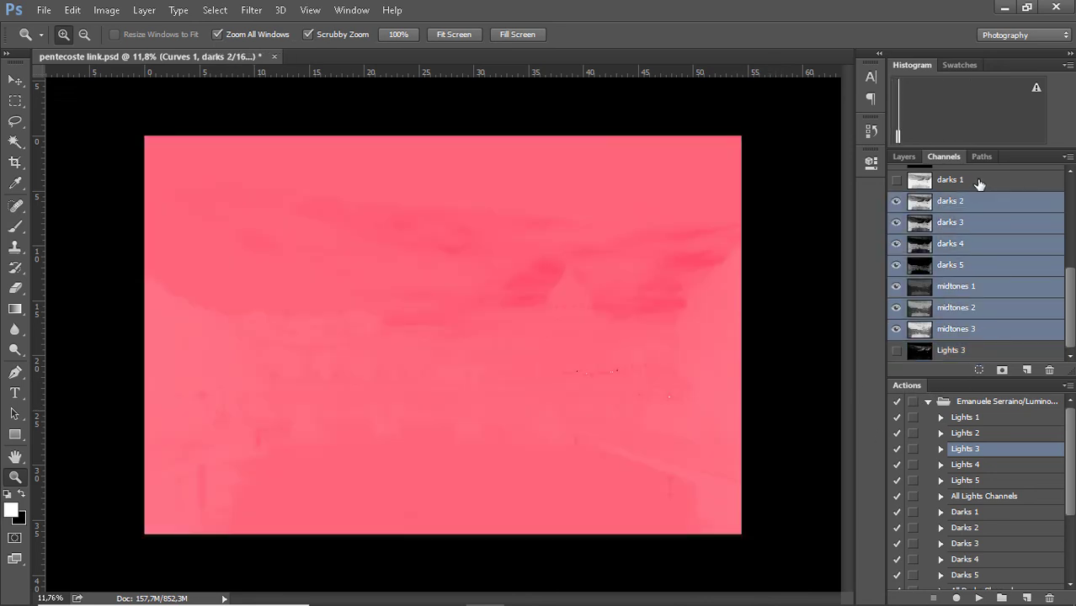
{"action": "left_click_drag", "start_coordinate": [1073, 297], "coordinate": [1071, 277]}
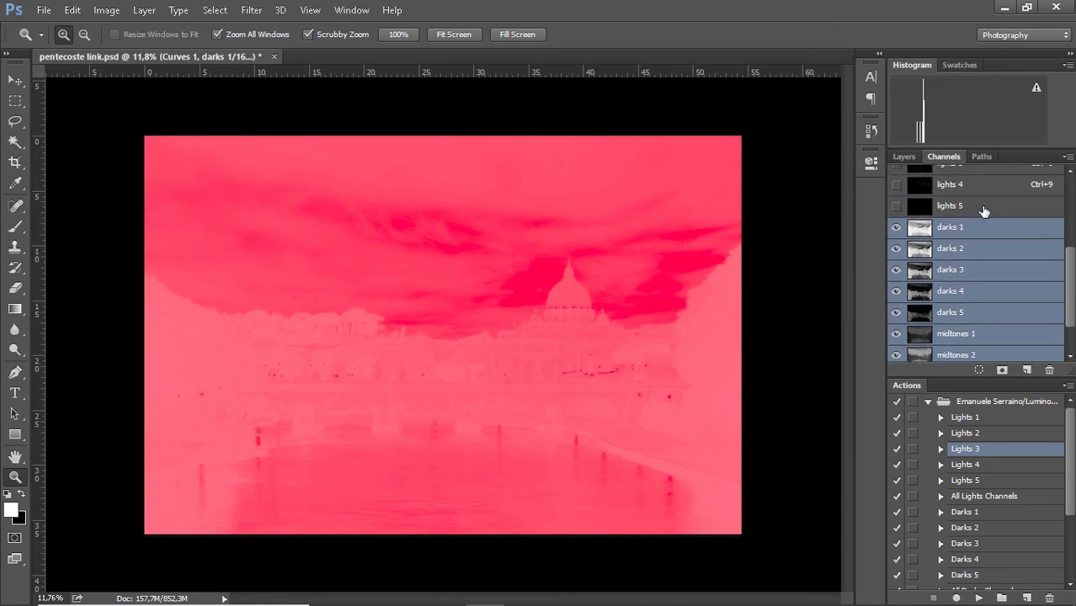
{"action": "left_click", "coordinate": [985, 208], "text": "shift"}
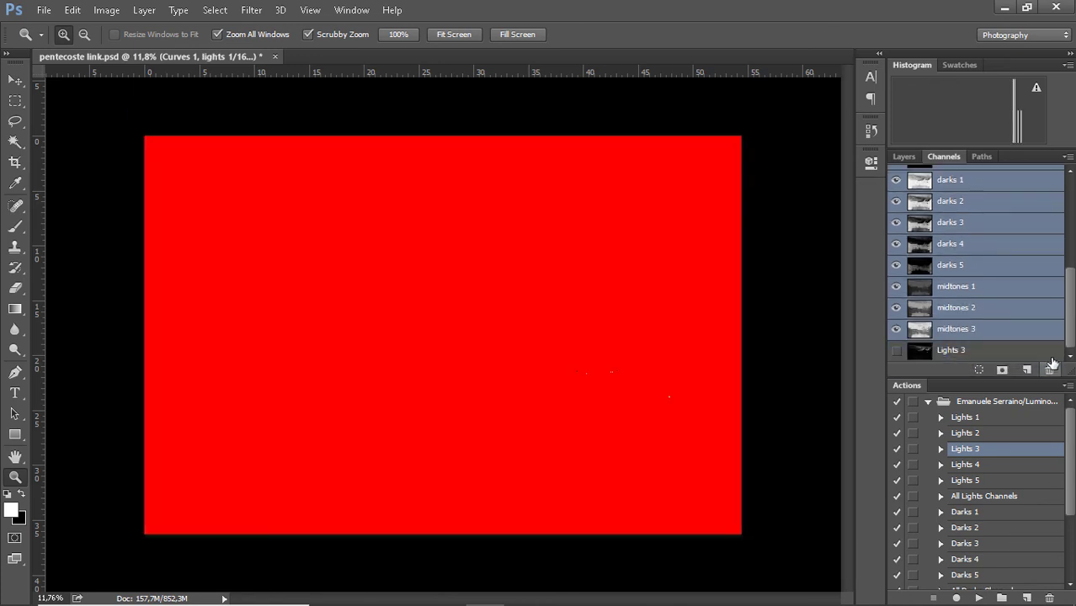
{"action": "left_click", "coordinate": [1050, 368]}
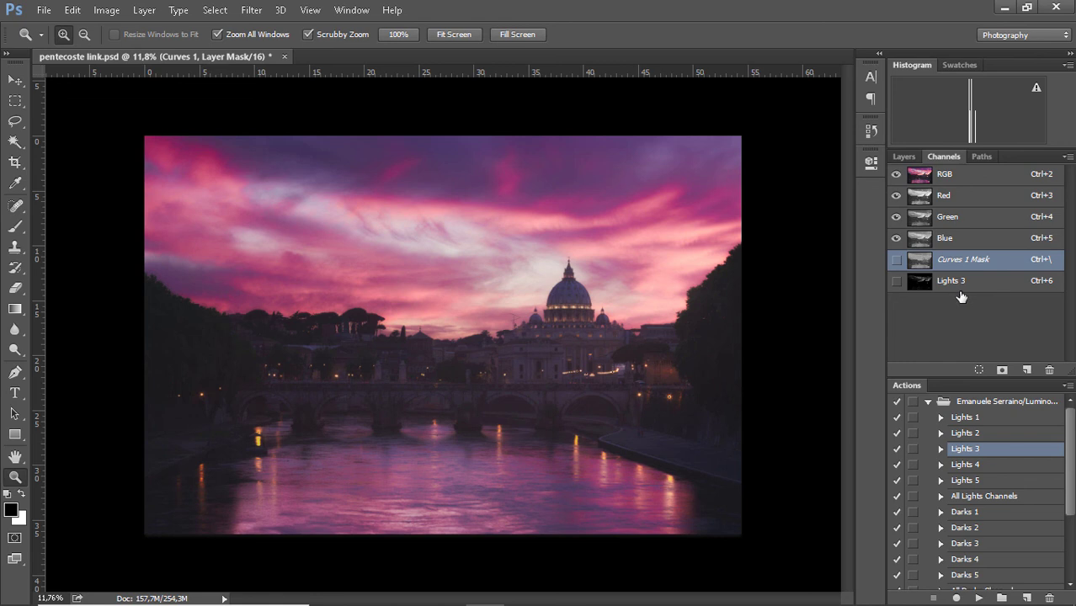
{"action": "left_click", "coordinate": [973, 284]}
{"action": "left_click_drag", "start_coordinate": [1002, 291], "coordinate": [1051, 368]}
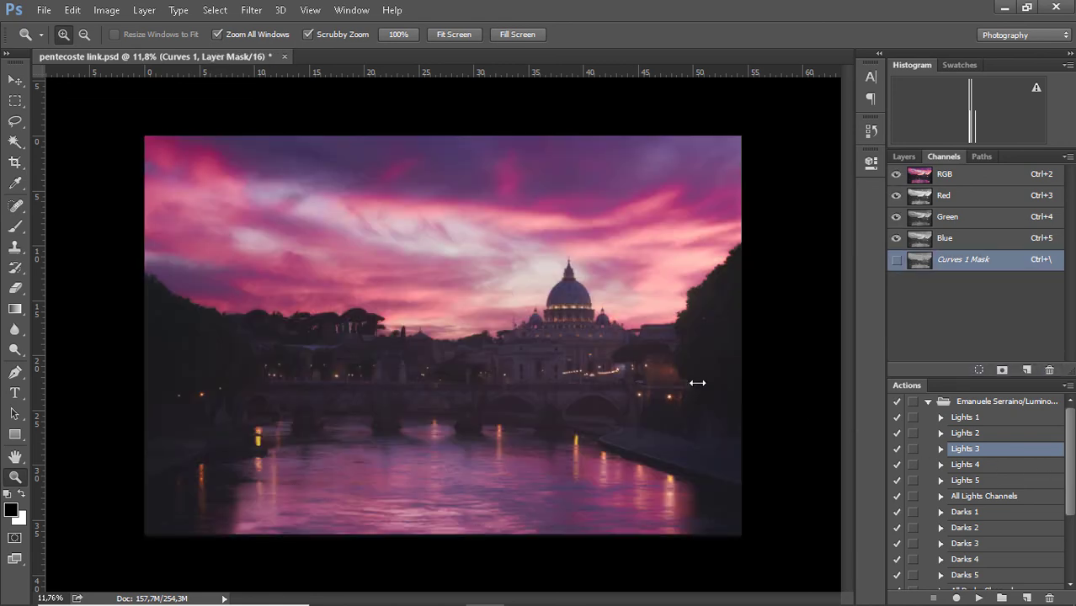
Run the All Lights Channels action to generate the full set of lights masks.
{"action": "left_click", "coordinate": [1000, 498]}
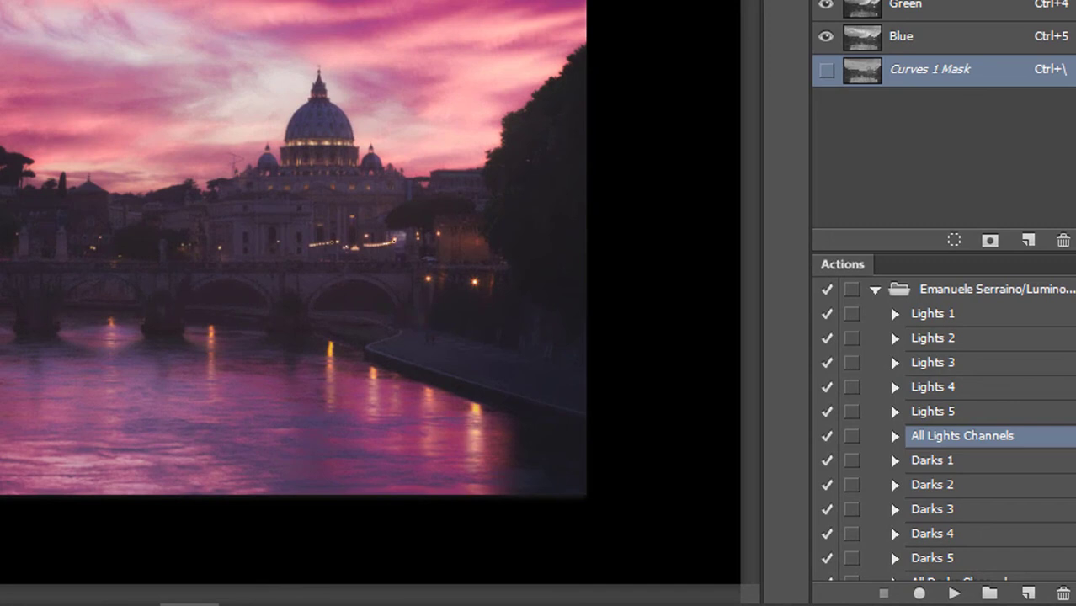
{"action": "left_click_drag", "start_coordinate": [1071, 472], "coordinate": [1070, 486]}
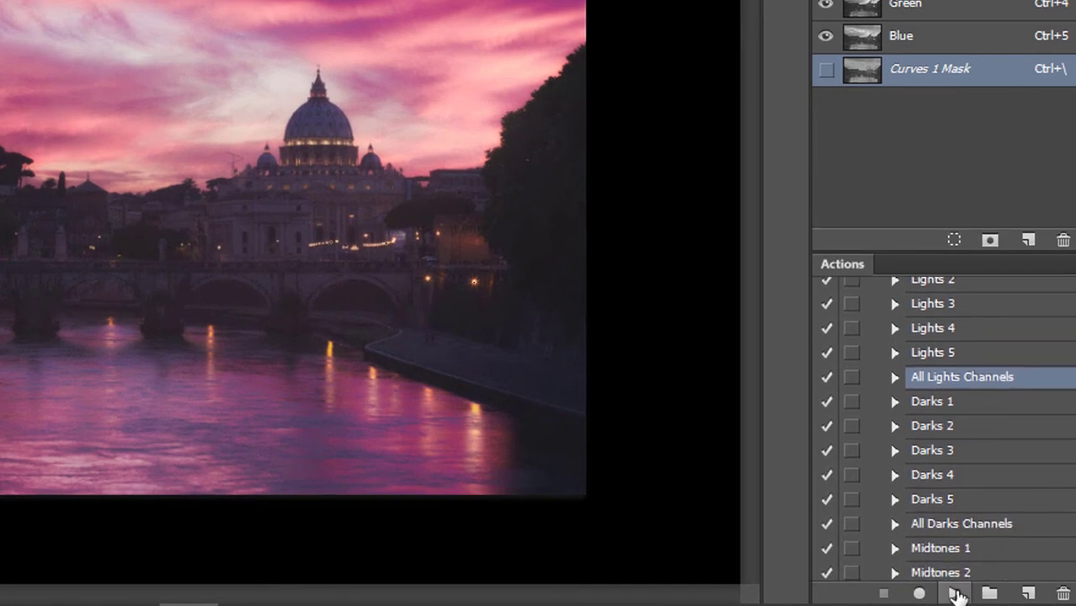
{"action": "left_click", "coordinate": [954, 595]}
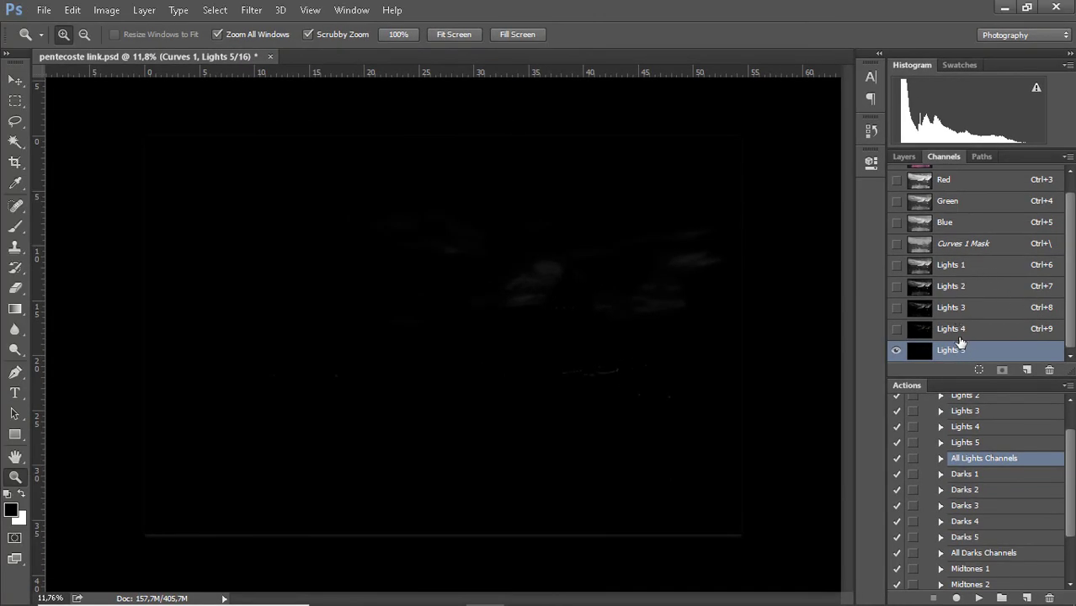
Inspect the Lights 1 through Lights 5 mask channels one after another.
{"action": "left_click", "coordinate": [950, 268]}
{"action": "left_click", "coordinate": [954, 286]}
{"action": "left_click", "coordinate": [968, 309]}
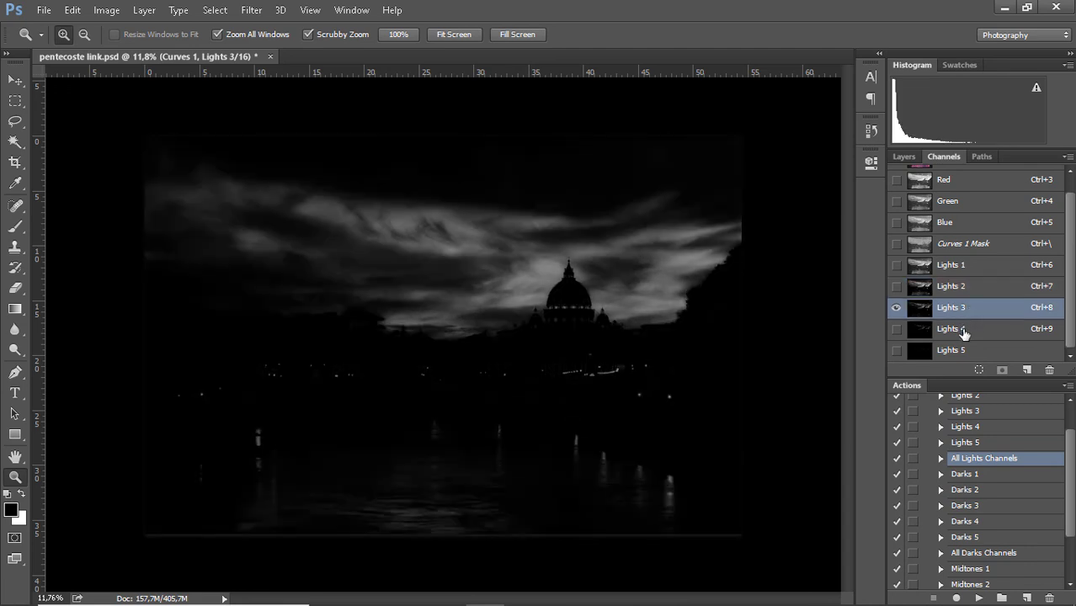
{"action": "left_click", "coordinate": [968, 329]}
{"action": "left_click", "coordinate": [968, 350]}
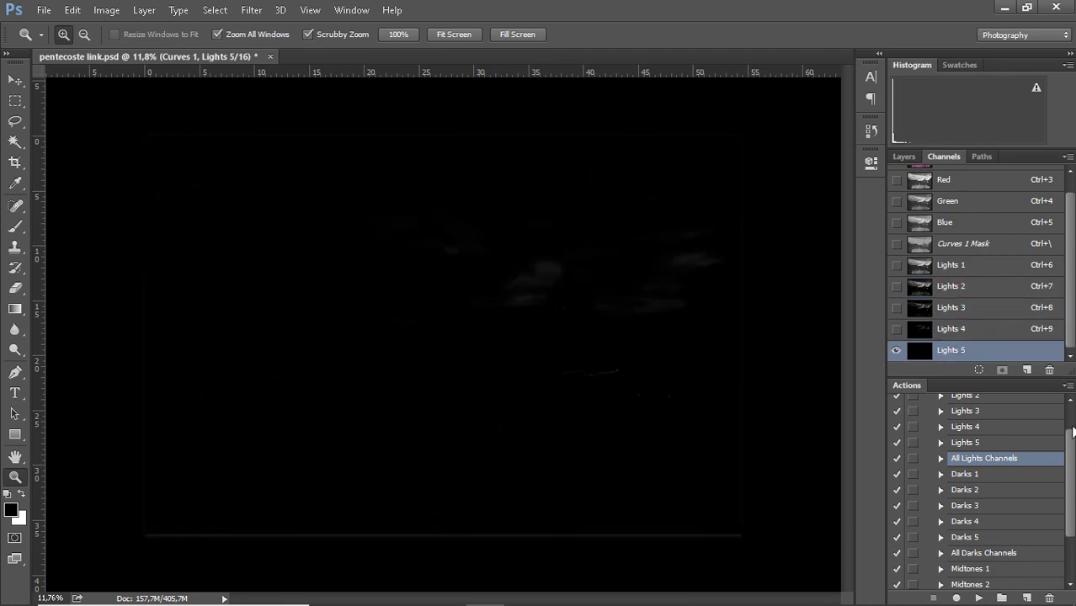
Run the All Darks Channels action to generate the full set of darks masks.
{"action": "left_click_drag", "start_coordinate": [1072, 455], "coordinate": [1070, 494]}
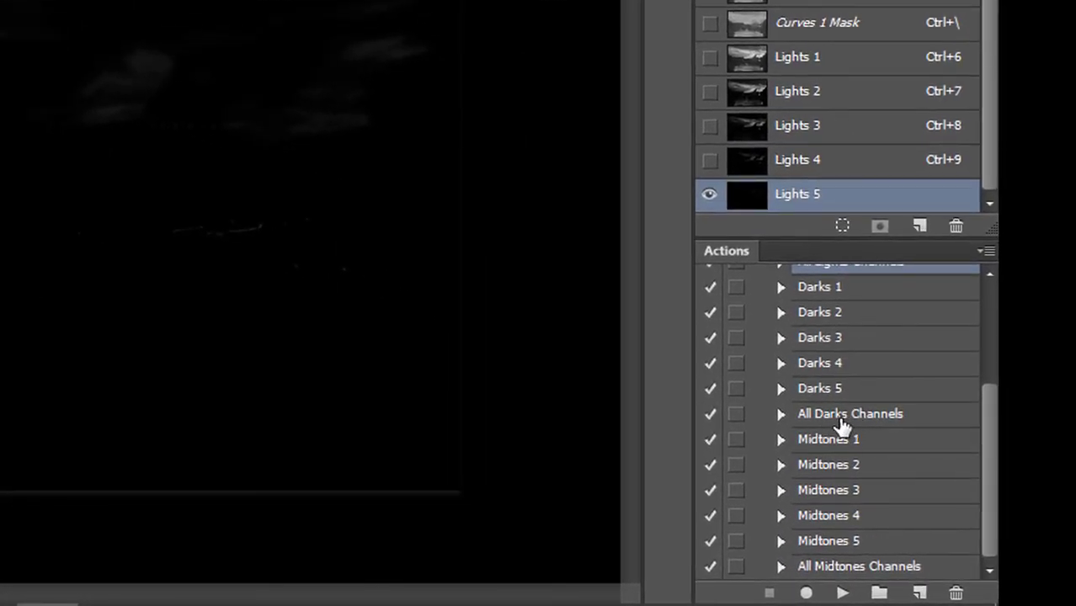
{"action": "left_click", "coordinate": [842, 421]}
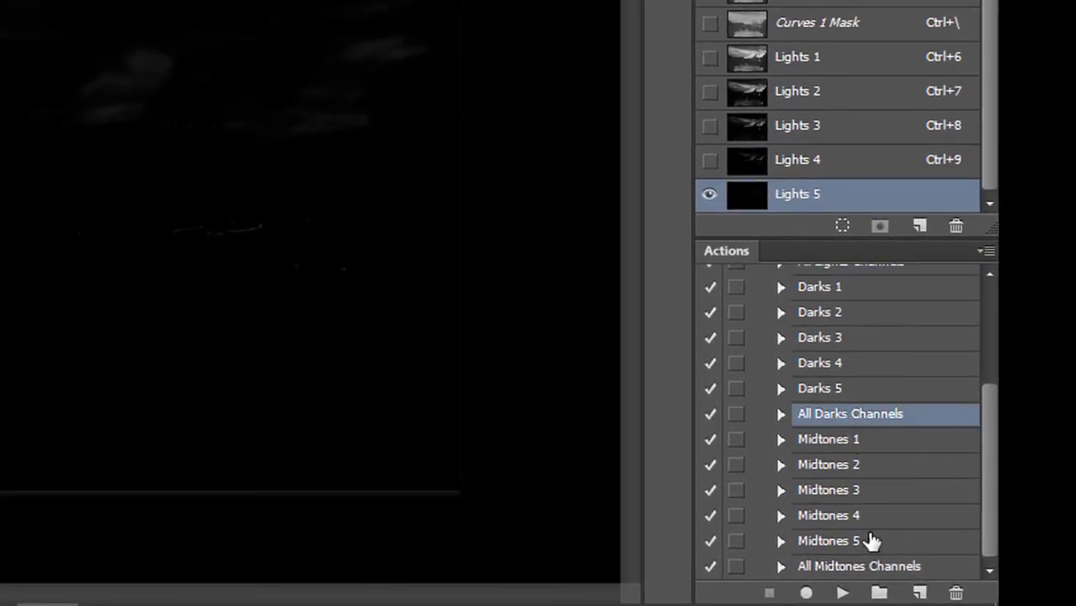
{"action": "left_click", "coordinate": [843, 594]}
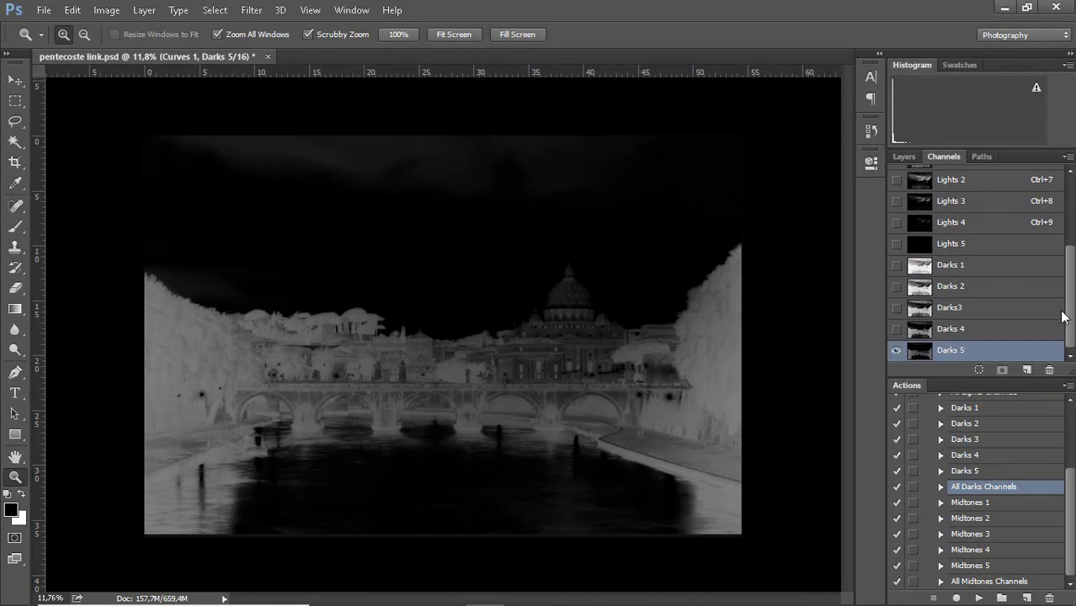
Inspect the Darks 1 through Darks 5 mask channels one after another and return to the RGB composite.
{"action": "left_click", "coordinate": [970, 271]}
{"action": "left_click", "coordinate": [969, 289]}
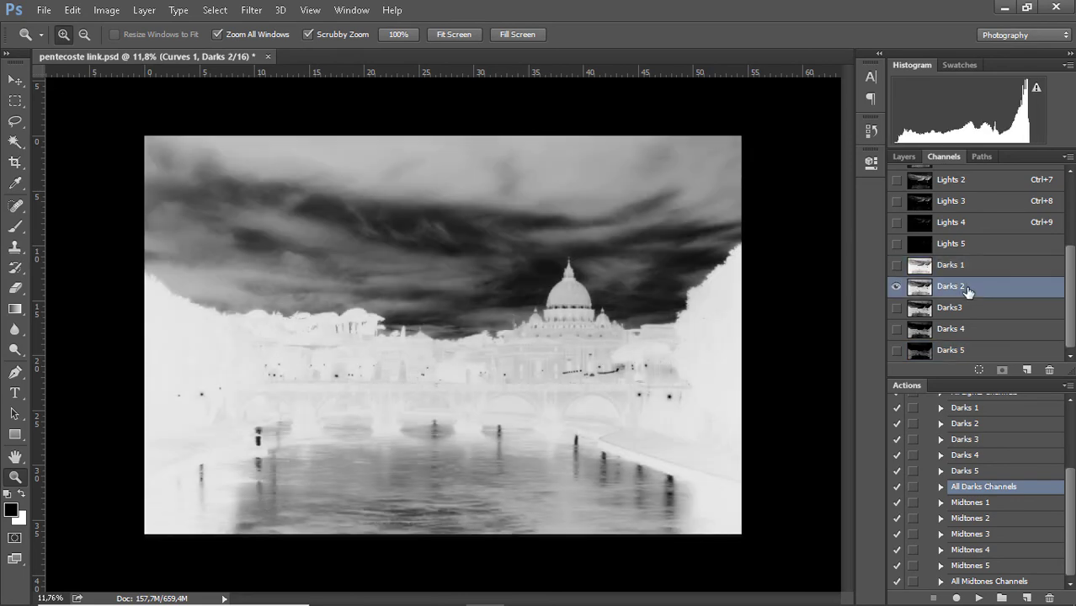
{"action": "left_click", "coordinate": [966, 311]}
{"action": "left_click", "coordinate": [961, 333]}
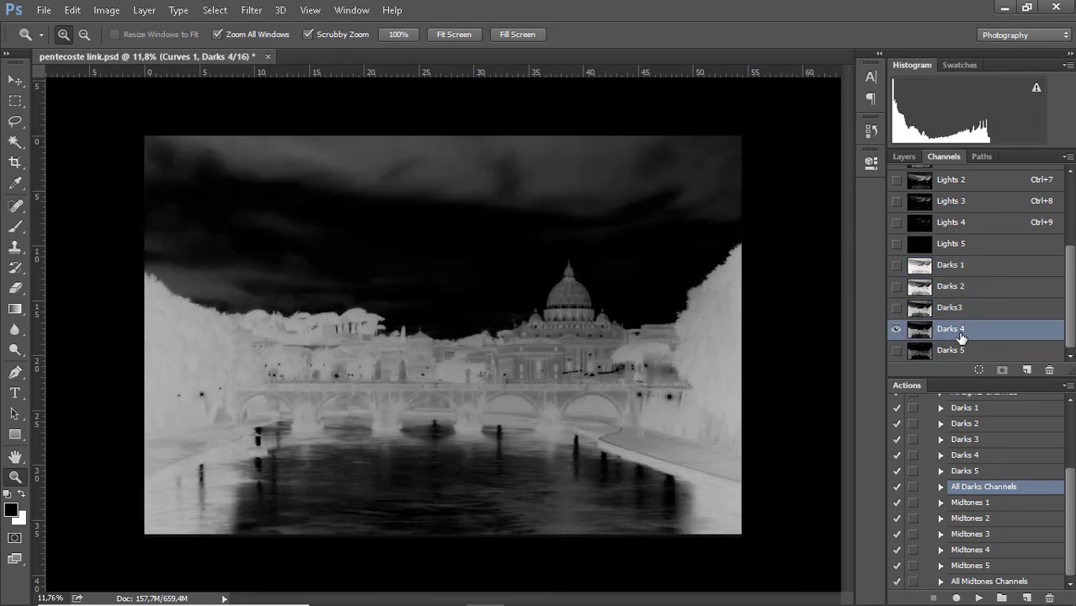
{"action": "left_click", "coordinate": [959, 354]}
{"action": "left_click_drag", "start_coordinate": [1070, 326], "coordinate": [1070, 236]}
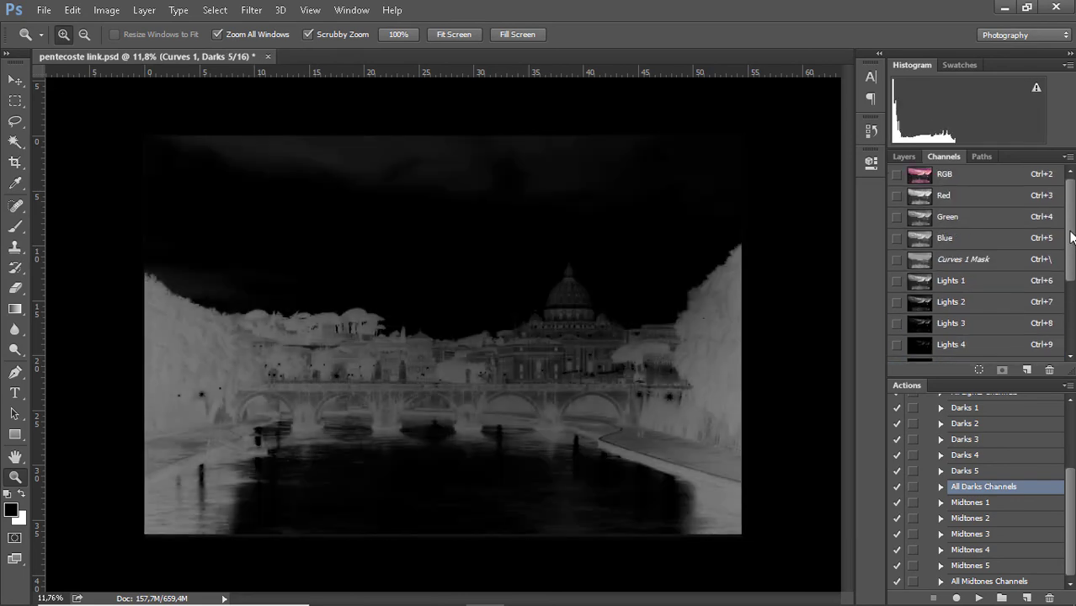
{"action": "left_click", "coordinate": [981, 175]}
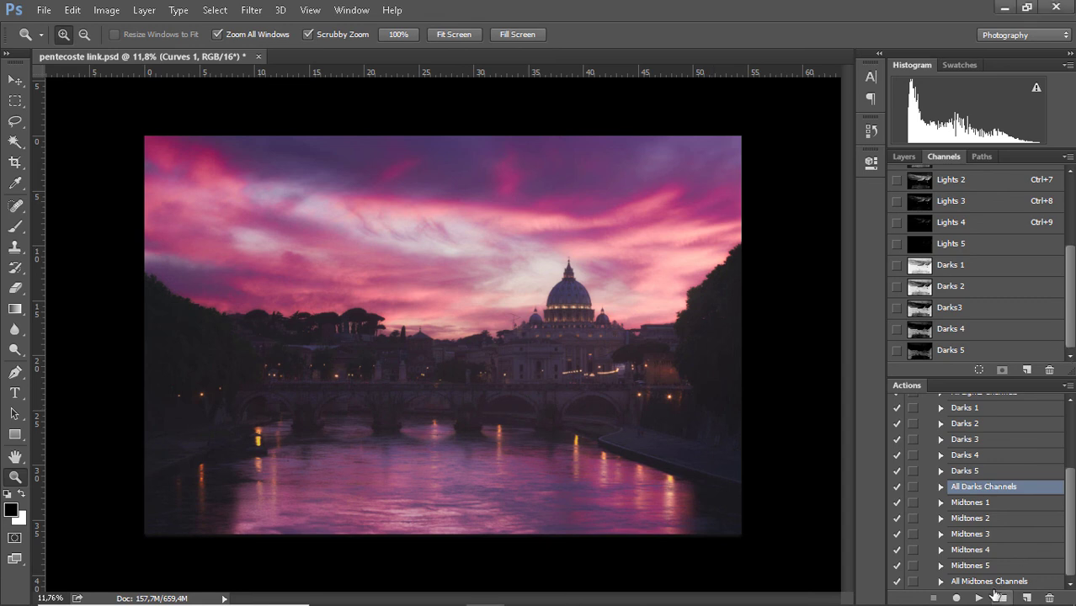
Run the All Midtones Channels action to generate the full set of midtones masks and check the new channels.
{"action": "left_click", "coordinate": [964, 581]}
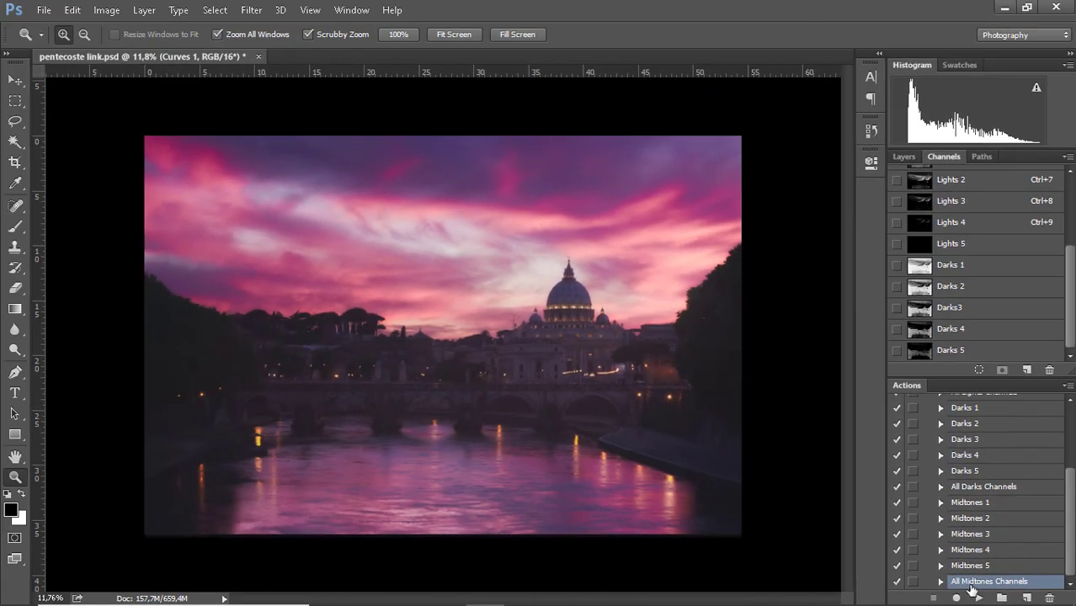
{"action": "left_click", "coordinate": [978, 598]}
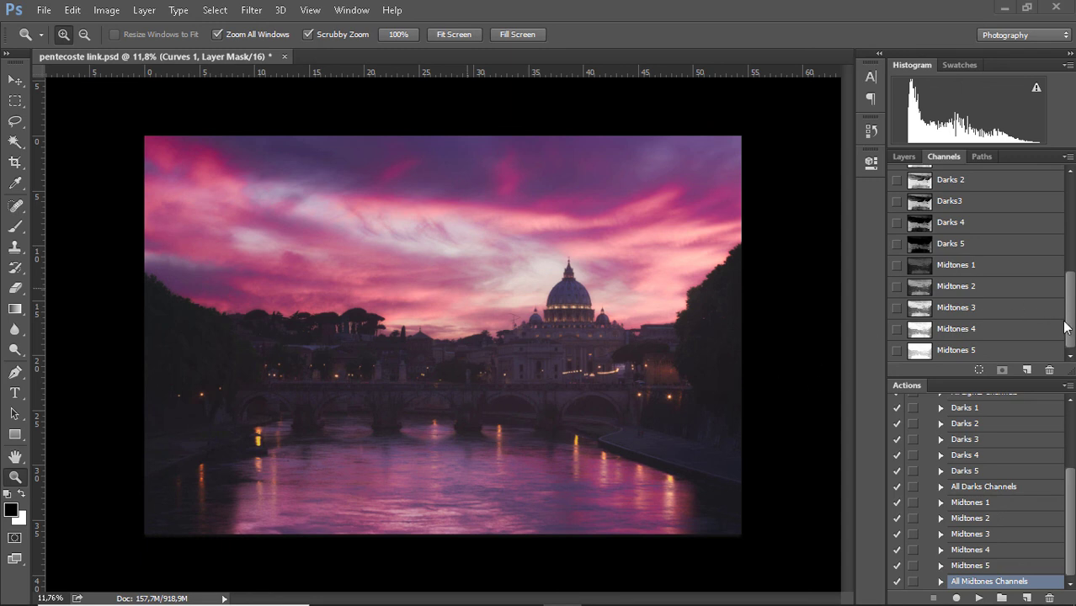
{"action": "left_click_drag", "start_coordinate": [1073, 297], "coordinate": [1073, 357]}
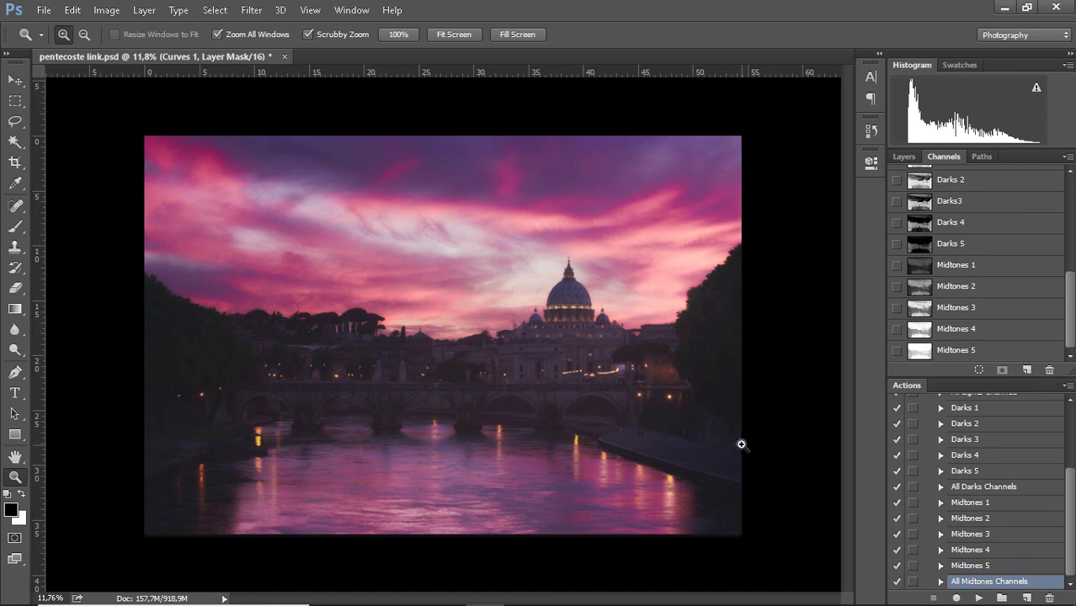
{"action": "left_click_drag", "start_coordinate": [728, 437], "coordinate": [713, 428]}
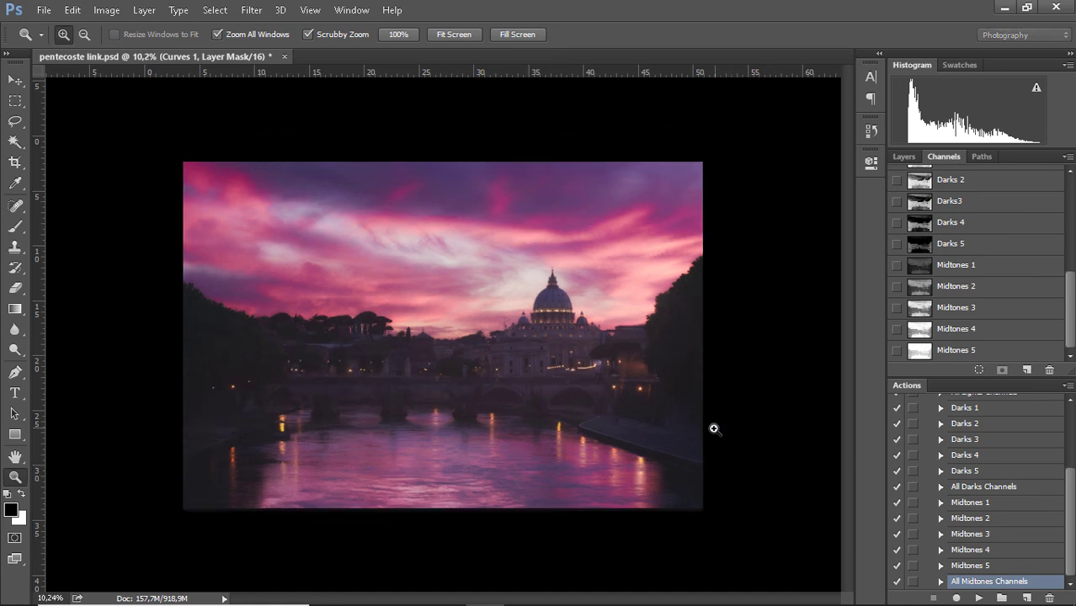